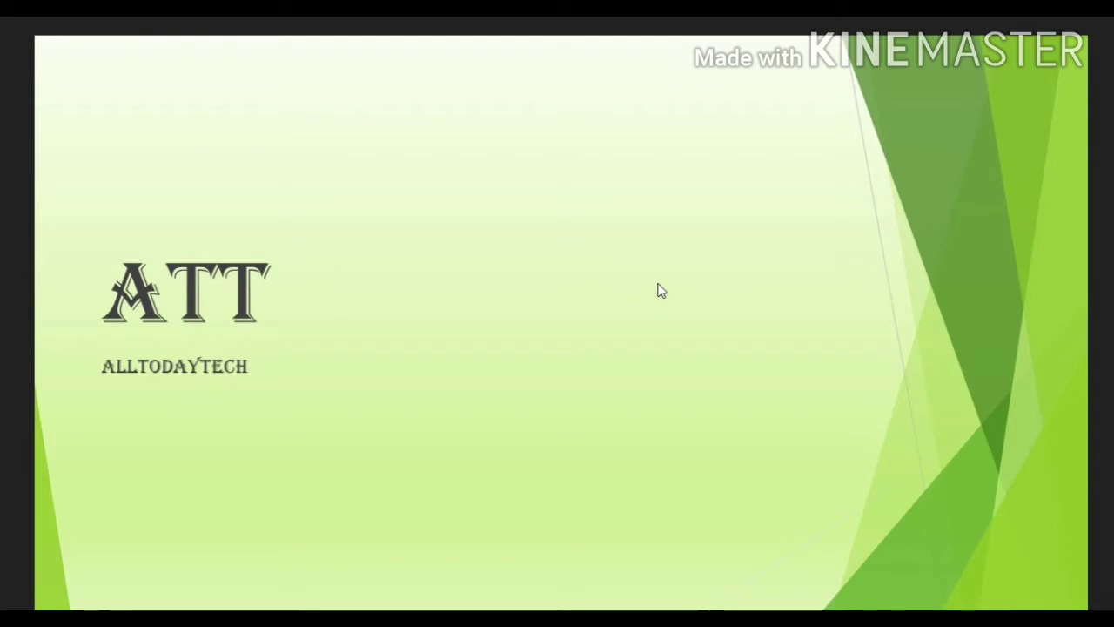
Step: Switch from Photos to the 'st id' Word document
{"action": "key", "text": "alt+Tab"}
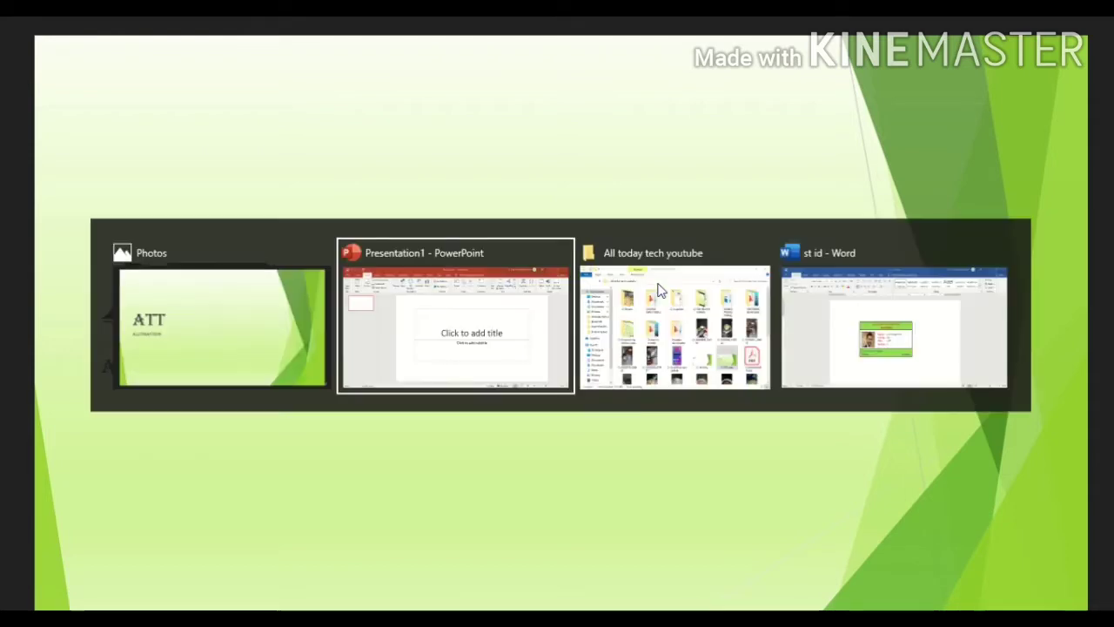
{"action": "key", "text": "alt+Tab"}
{"action": "key", "text": "alt+Tab"}
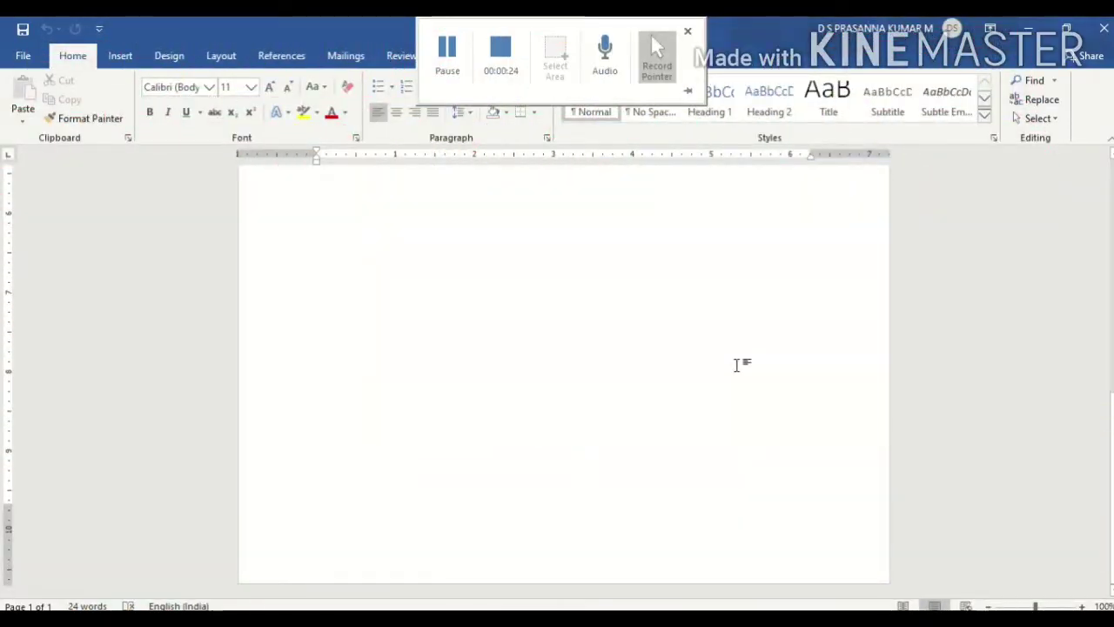
Step: Add blank lines below the ID card until an empty page 2 appears
{"action": "key", "text": "ctrl+Home"}
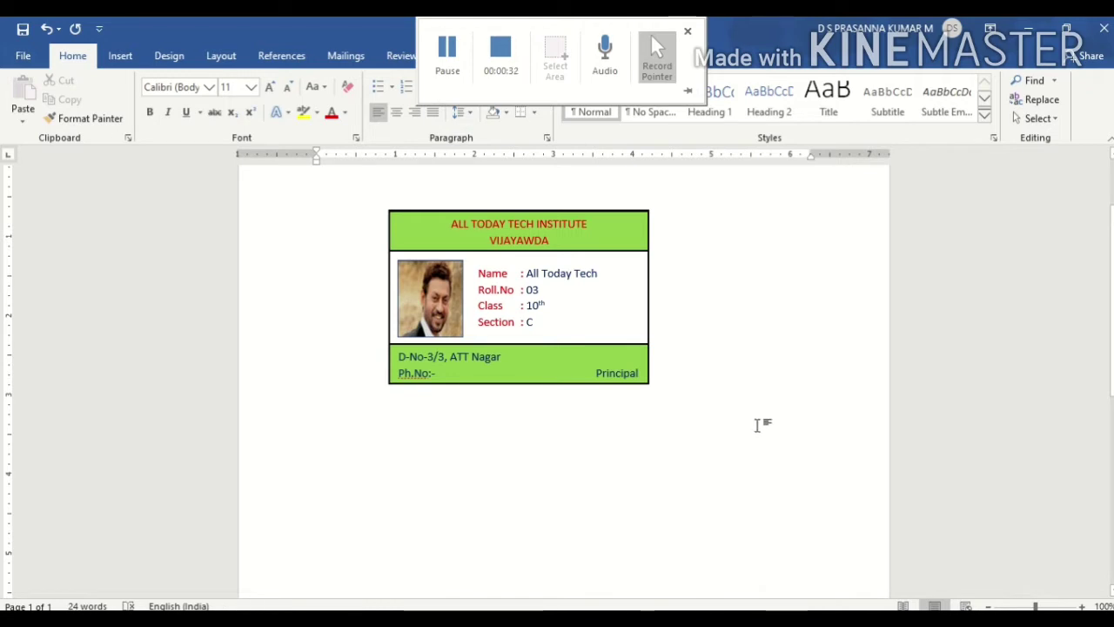
{"action": "double_click", "coordinate": [758, 425]}
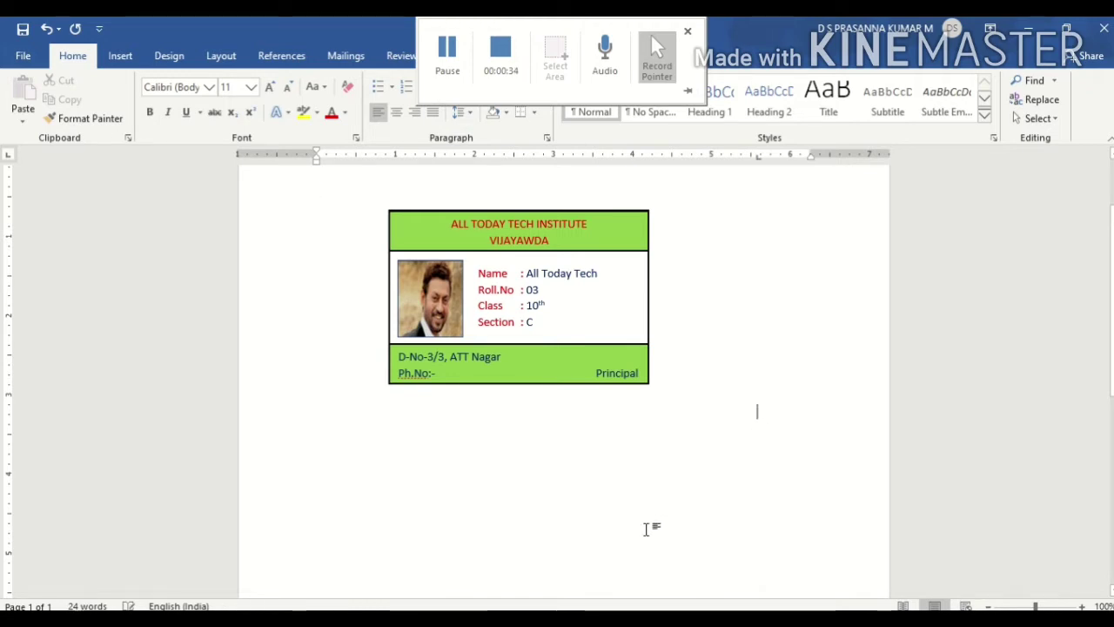
{"action": "key", "text": "BackSpace"}
{"action": "key", "text": "Return"}
{"action": "key", "text": "Return"}
{"action": "key", "text": "Return"}
{"action": "key", "text": "Return"}
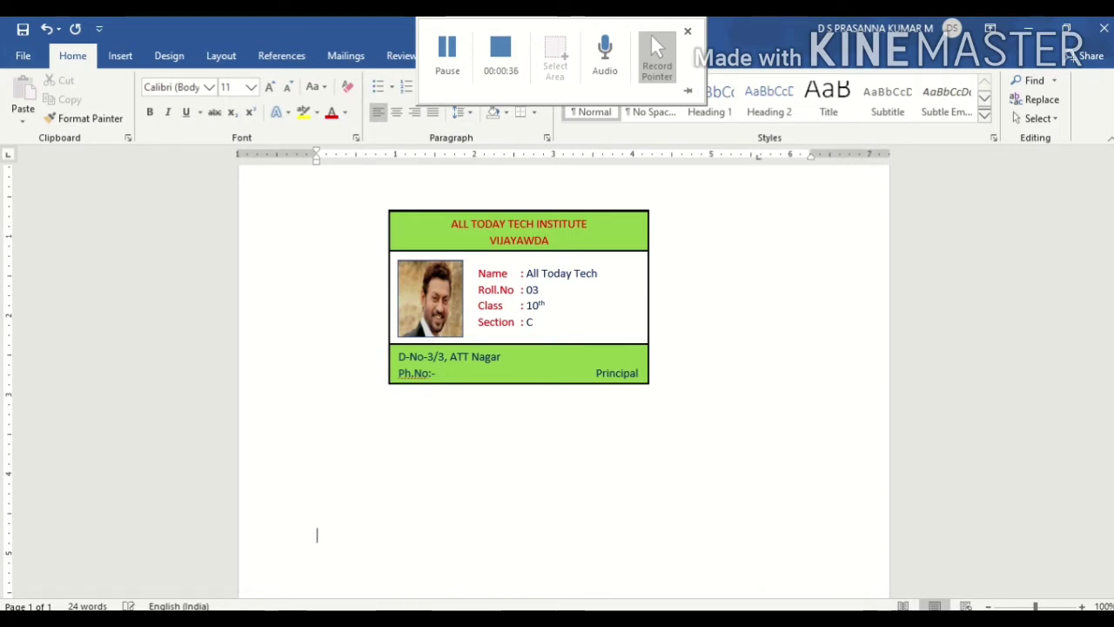
{"action": "key", "text": "Return"}
{"action": "key", "text": "Return"}
{"action": "key", "text": "Return"}
{"action": "key", "text": "Return"}
{"action": "key", "text": "Return"}
{"action": "key", "text": "Return"}
{"action": "key", "text": "Return"}
{"action": "key", "text": "Return"}
{"action": "key", "text": "Return"}
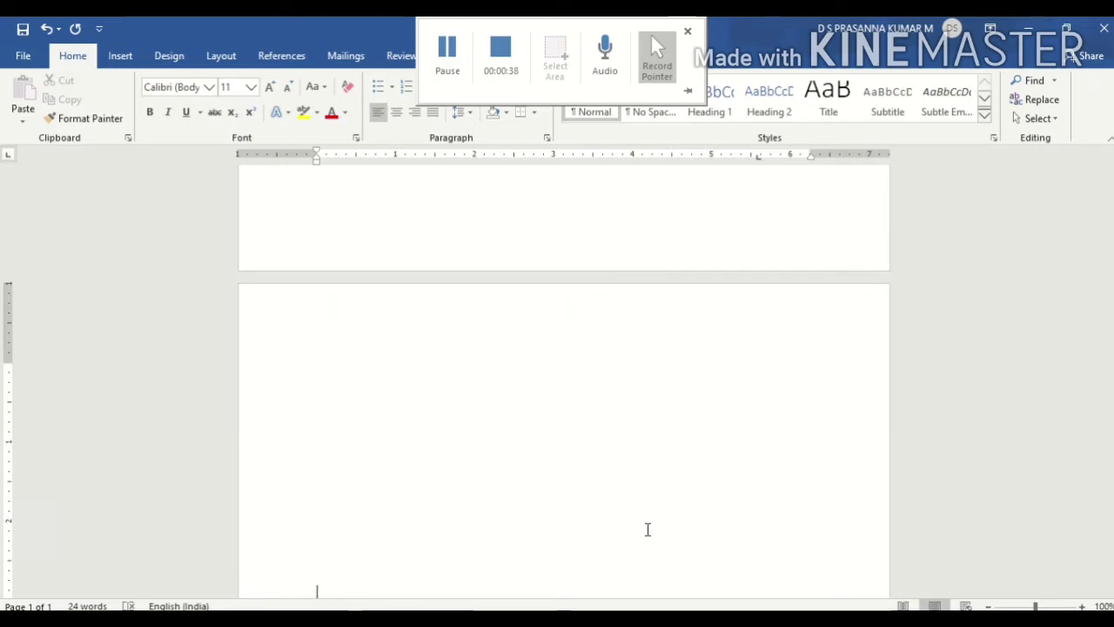
{"action": "key", "text": "BackSpace"}
{"action": "key", "text": "BackSpace"}
{"action": "key", "text": "BackSpace"}
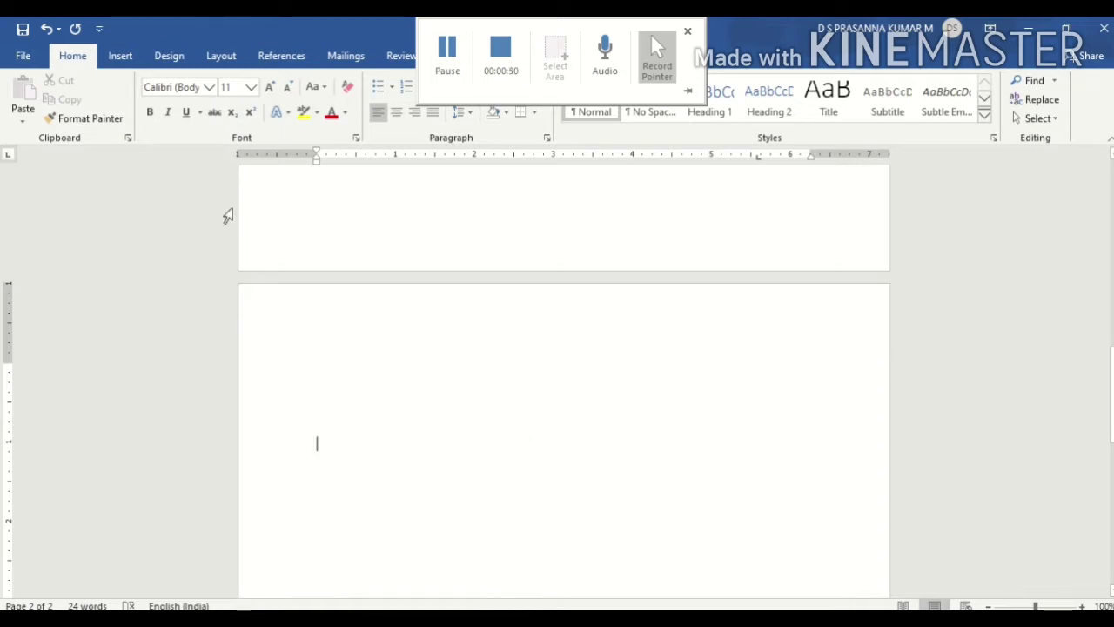
Step: Draw a blue rectangle on page two and nudge it slightly right
{"action": "left_click", "coordinate": [121, 55]}
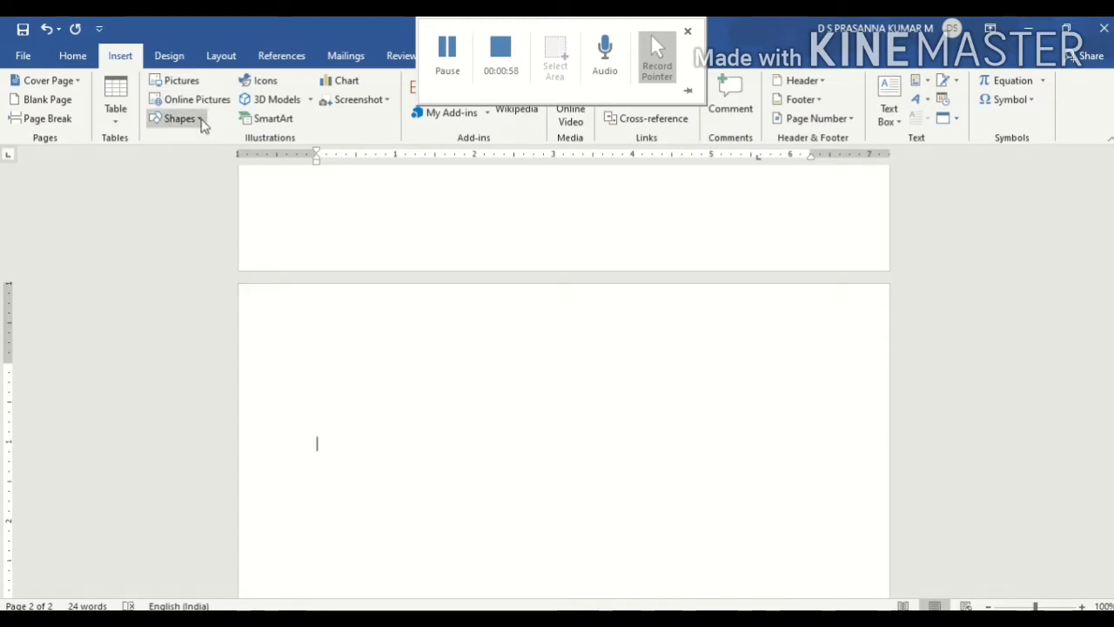
{"action": "left_click", "coordinate": [201, 124]}
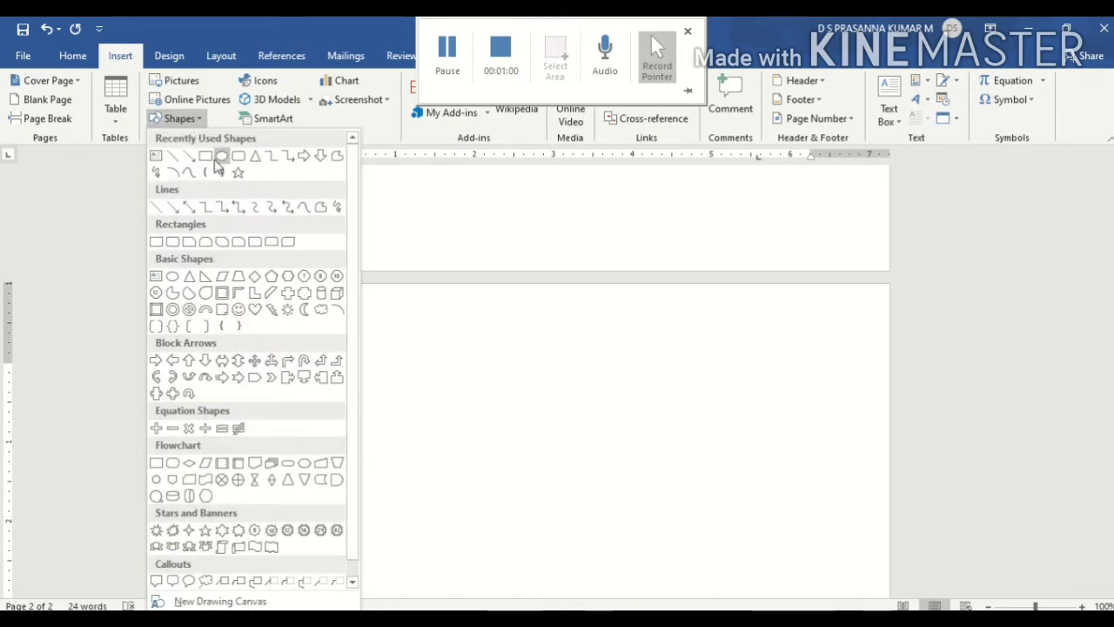
{"action": "left_click", "coordinate": [208, 158]}
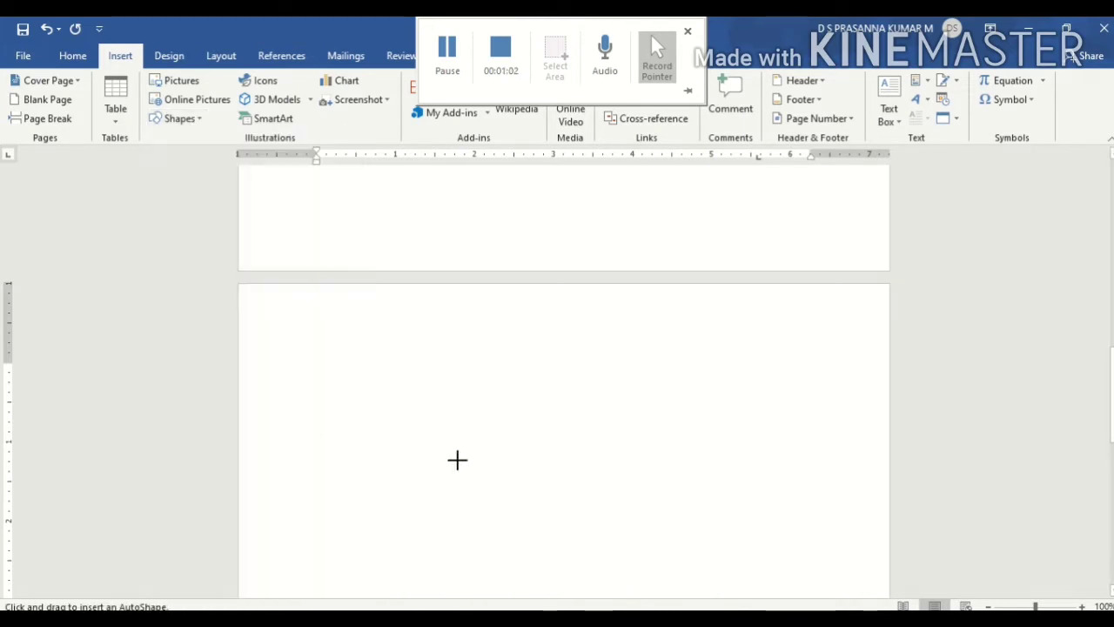
{"action": "mouse_move", "coordinate": [460, 462]}
{"action": "left_mouse_down"}
{"action": "mouse_move", "coordinate": [655, 557]}
{"action": "mouse_move", "coordinate": [671, 598]}
{"action": "left_mouse_up"}
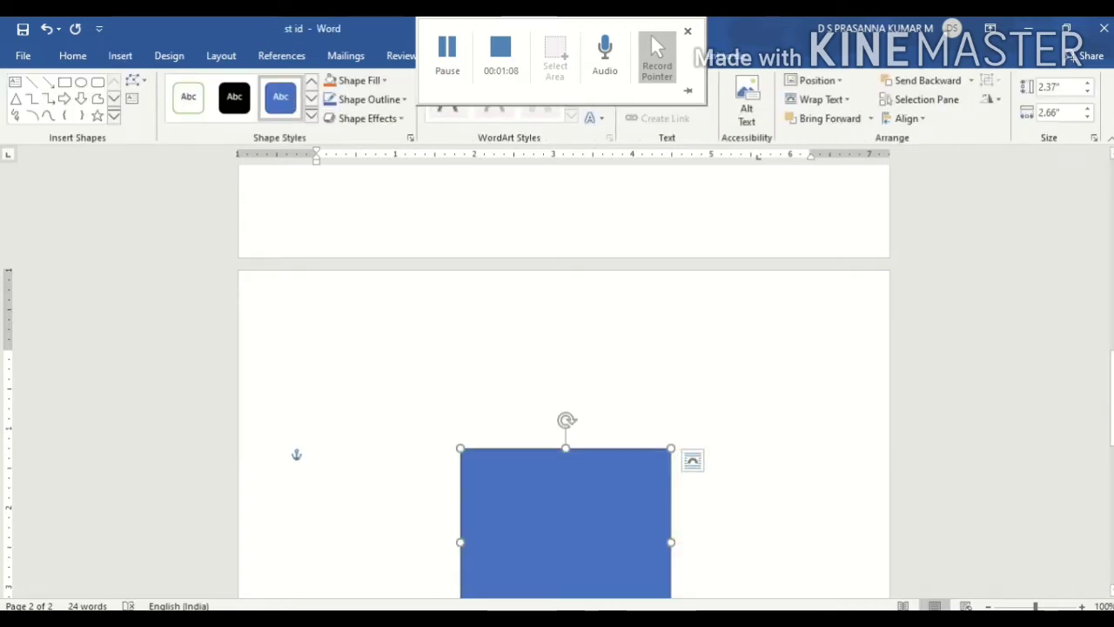
{"action": "scroll", "coordinate": [557, 391], "scroll_direction": "down", "scroll_amount": 1}
{"action": "scroll", "coordinate": [557, 391], "scroll_direction": "down", "scroll_amount": 1}
{"action": "scroll", "coordinate": [557, 391], "scroll_direction": "down", "scroll_amount": 1}
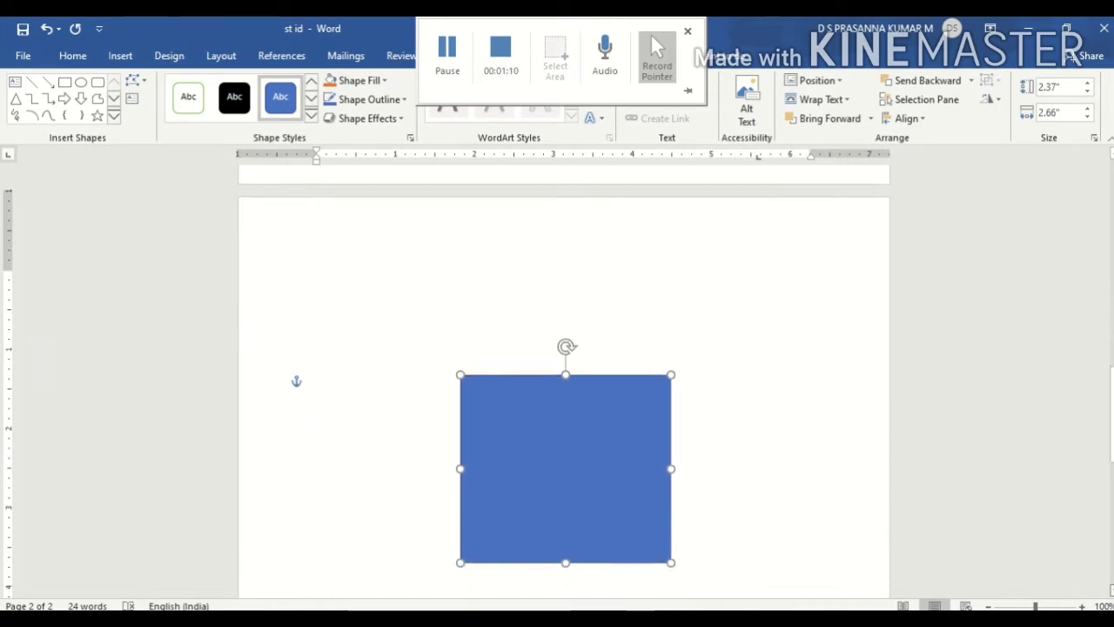
{"action": "scroll", "coordinate": [557, 391], "scroll_direction": "down", "scroll_amount": 1}
{"action": "scroll", "coordinate": [685, 427], "scroll_direction": "down", "scroll_amount": 1}
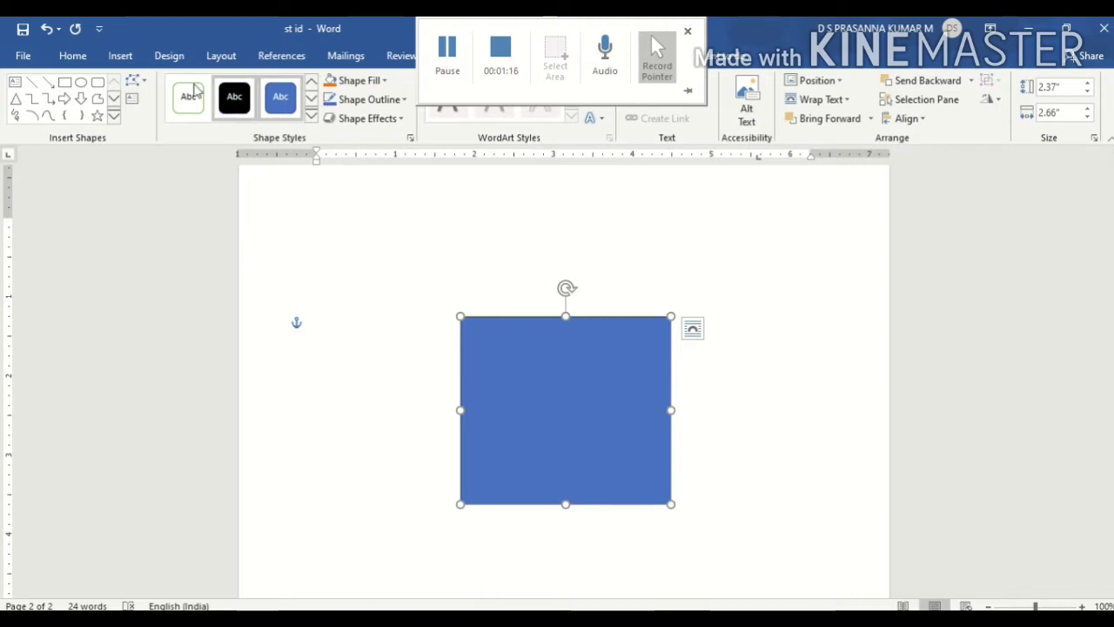
{"action": "left_click", "coordinate": [78, 60]}
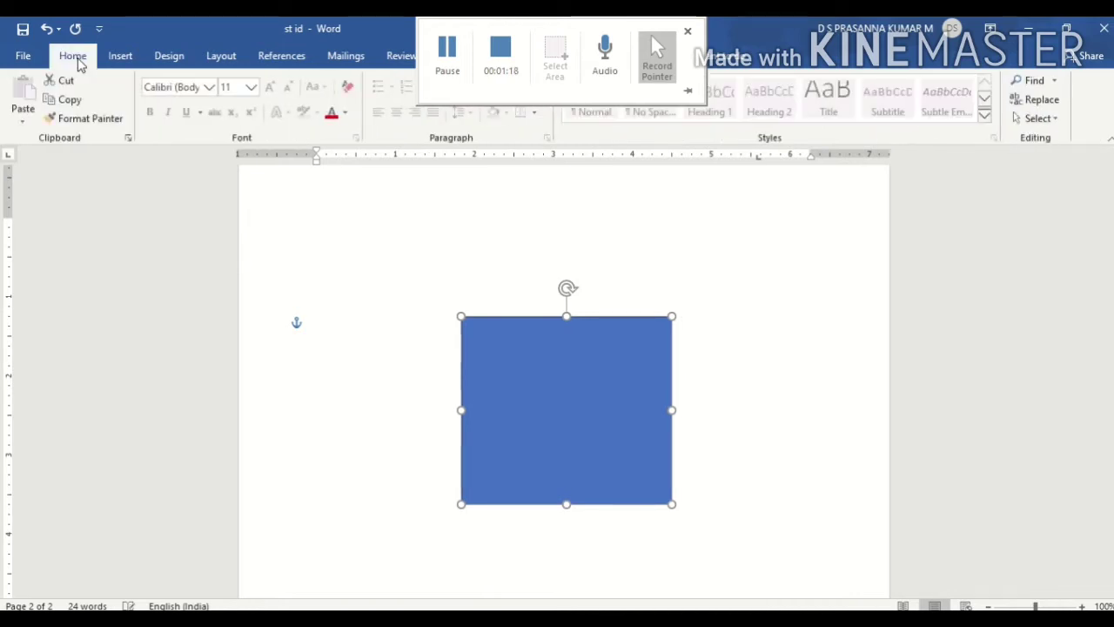
{"action": "key", "text": "Right"}
{"action": "key", "text": "Right"}
{"action": "key", "text": "Right"}
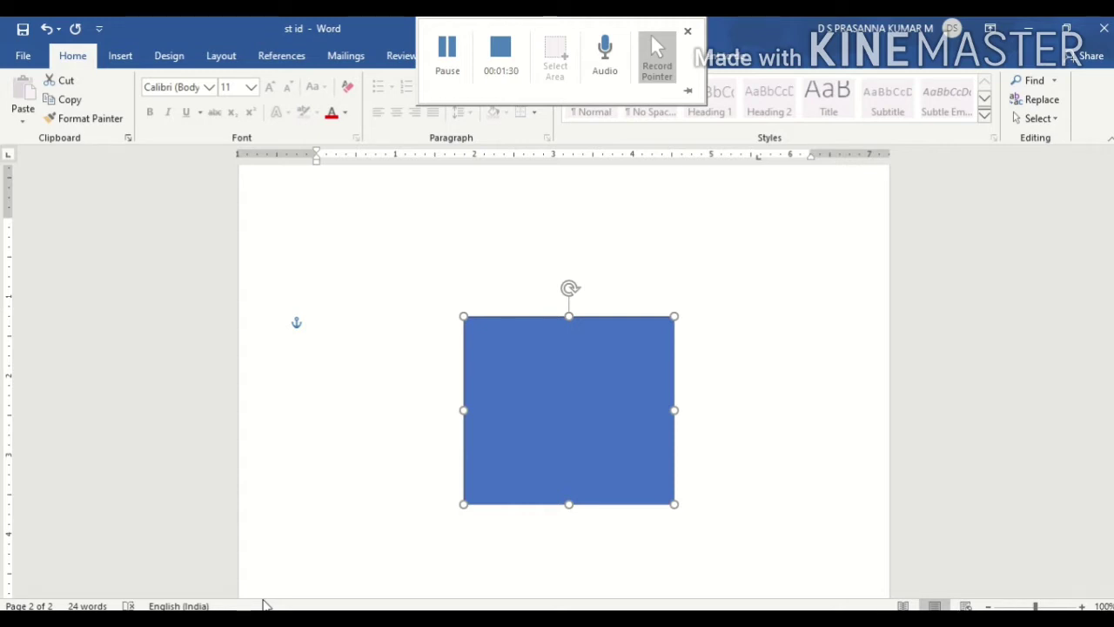
{"action": "key", "text": "alt+f"}
{"action": "key", "text": "Escape"}
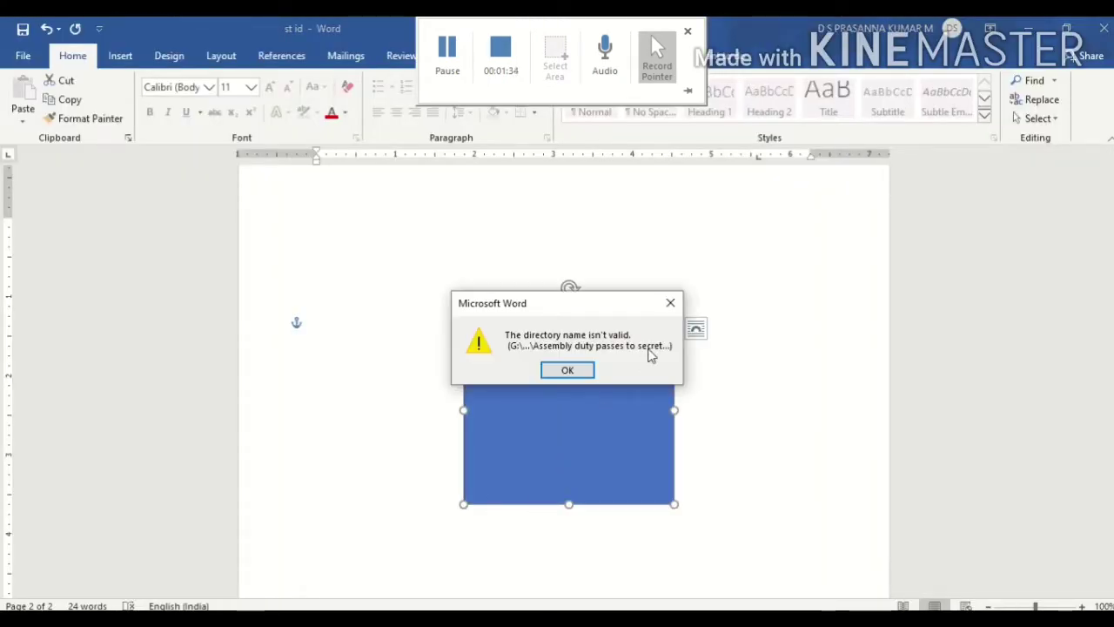
{"action": "left_click", "coordinate": [671, 303]}
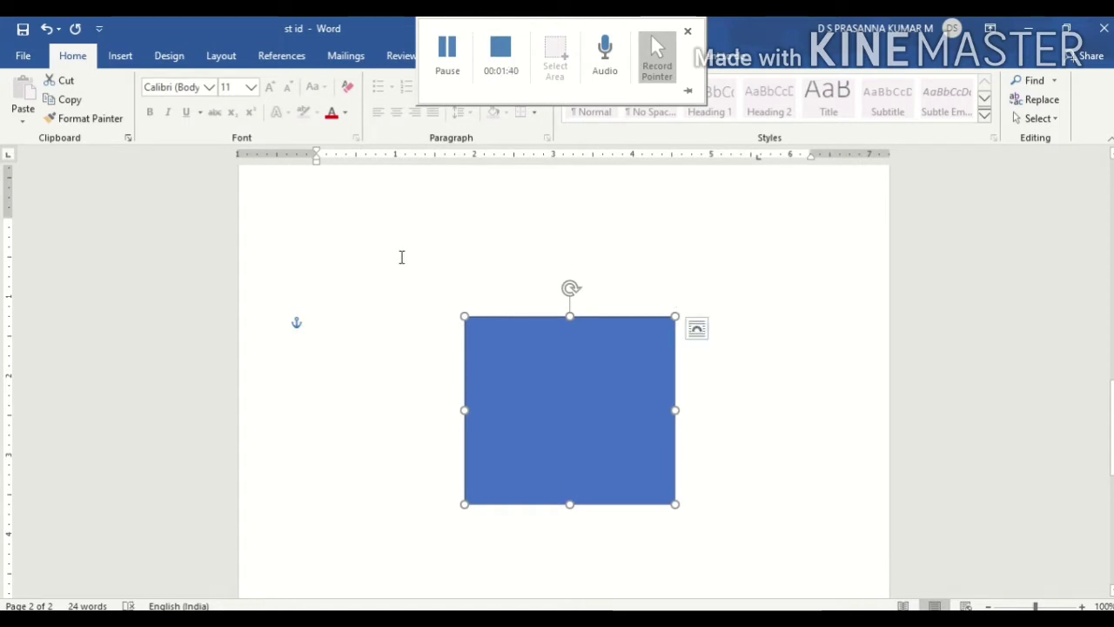
{"action": "key", "text": "alt+f"}
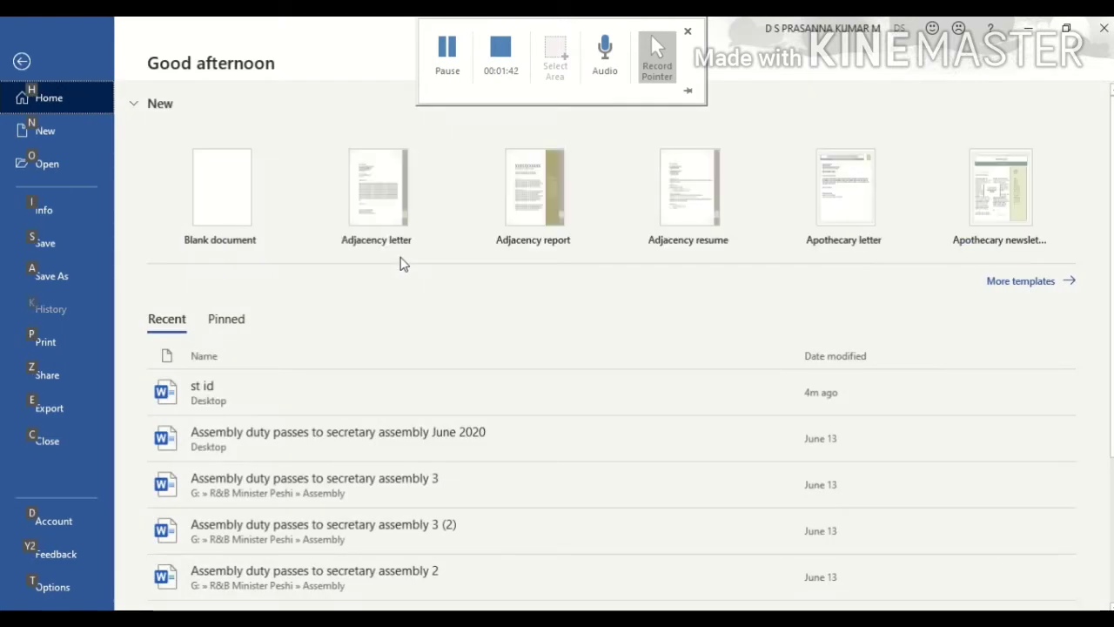
{"action": "key", "text": "Escape"}
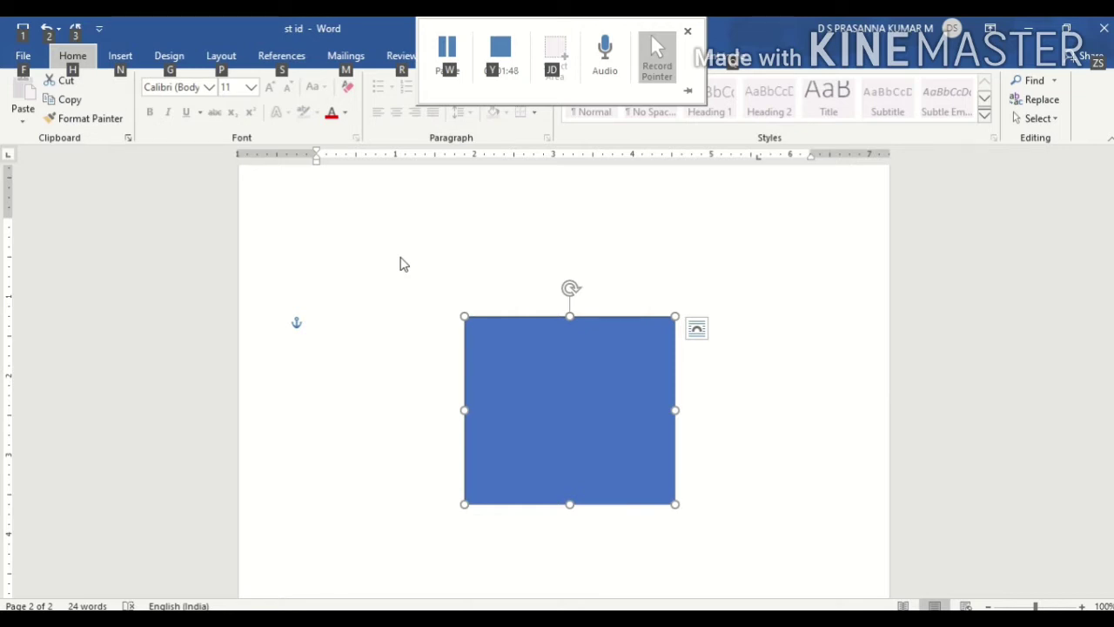
{"action": "left_click", "coordinate": [81, 174]}
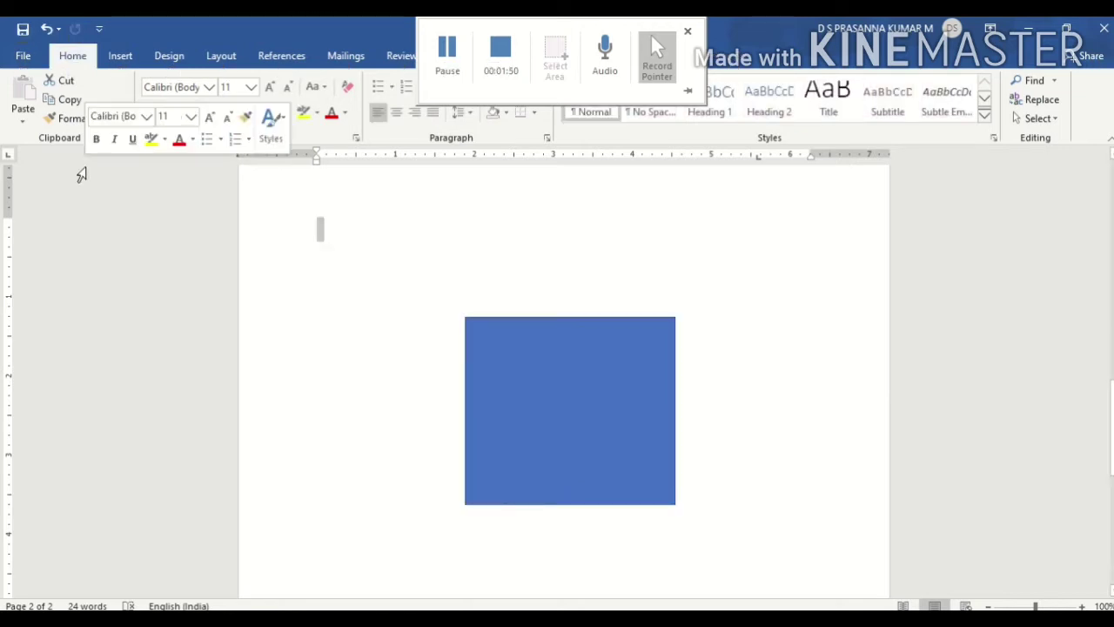
{"action": "left_click", "coordinate": [287, 336]}
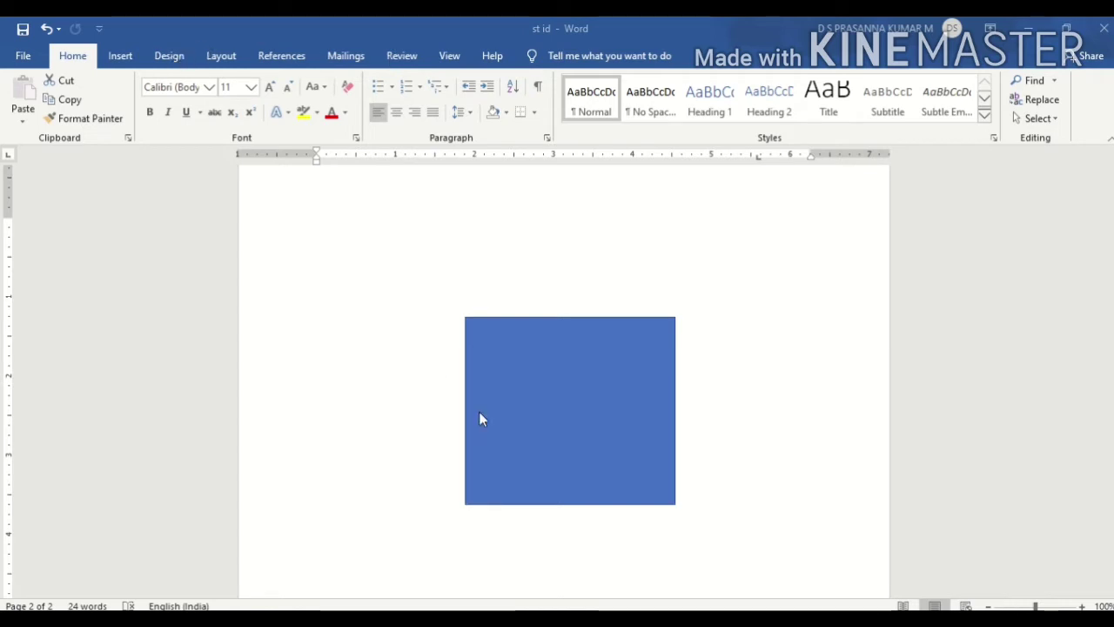
Step: Set the rectangle's shape height to 3.28" and width to 2.18"
{"action": "left_click", "coordinate": [533, 398]}
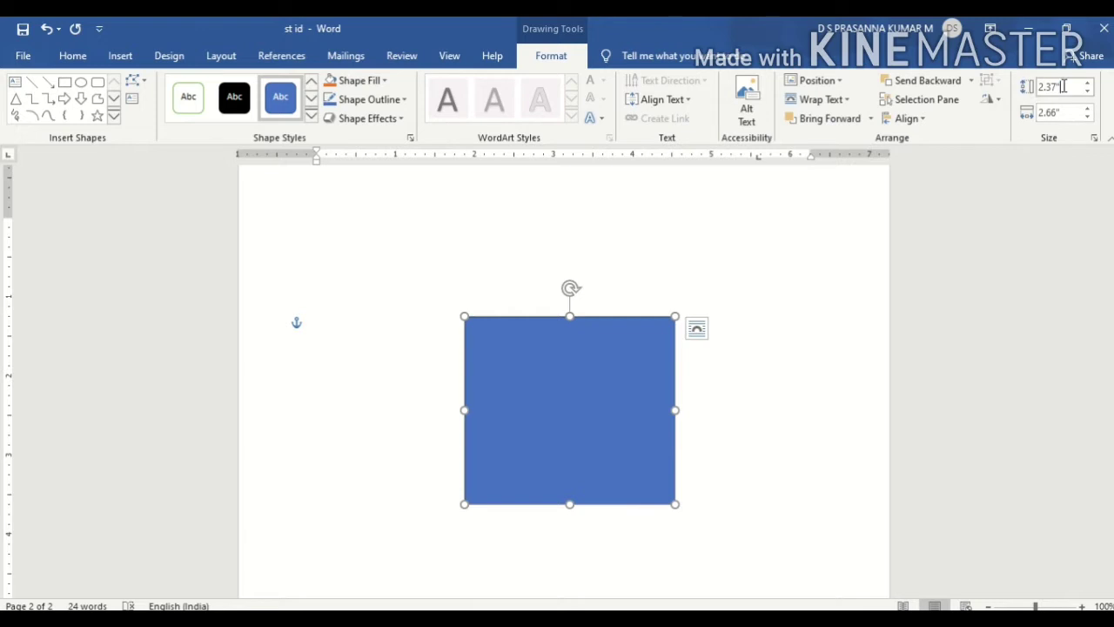
{"action": "key", "text": "BackSpace"}
{"action": "key", "text": "BackSpace"}
{"action": "key", "text": "BackSpace"}
{"action": "type", "text": "28"}
{"action": "left_click", "coordinate": [1072, 110]}
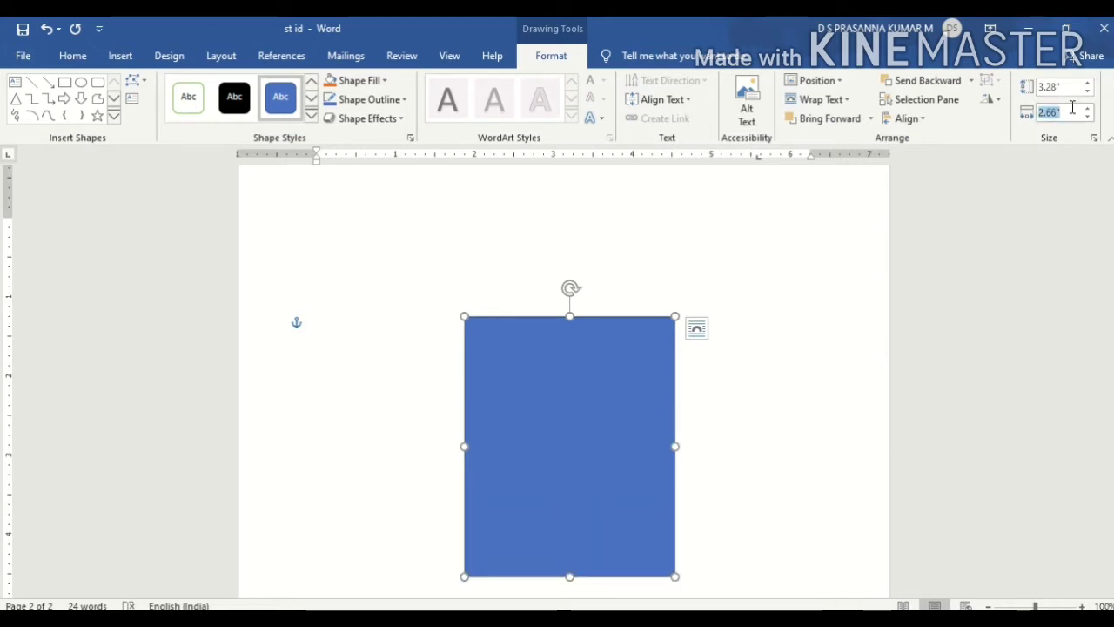
{"action": "type", "text": "2"}
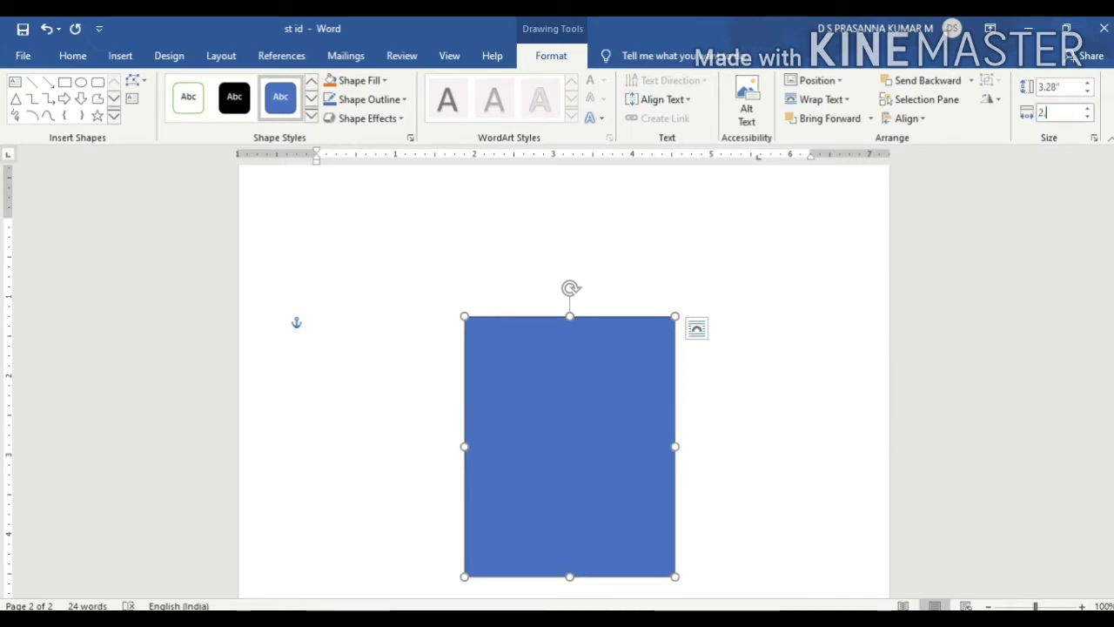
{"action": "type", "text": ".18"}
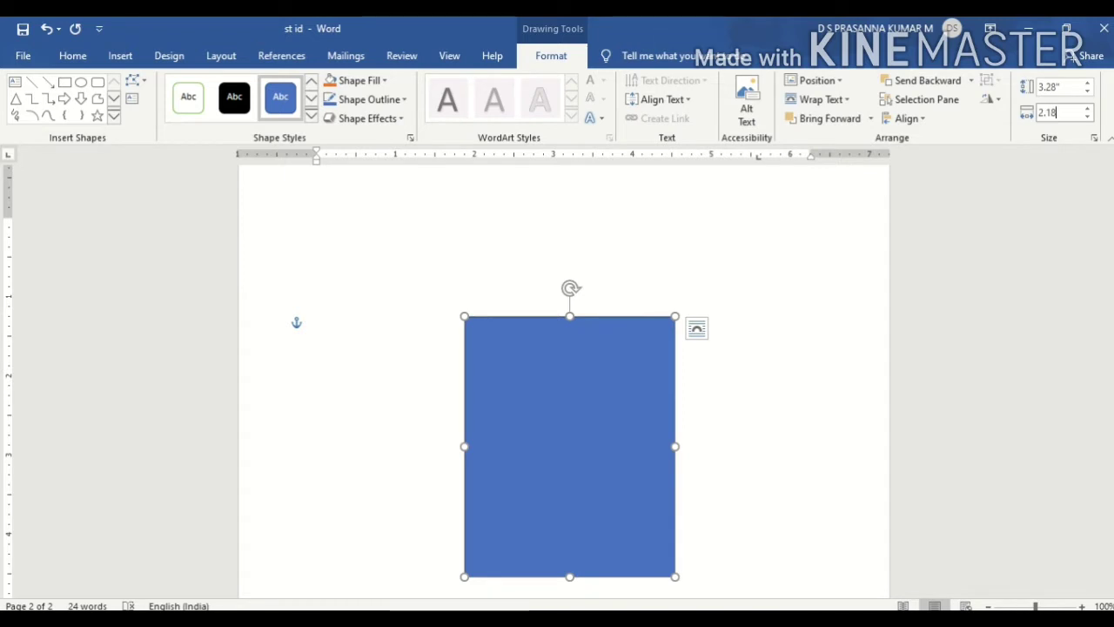
{"action": "key", "text": "Return"}
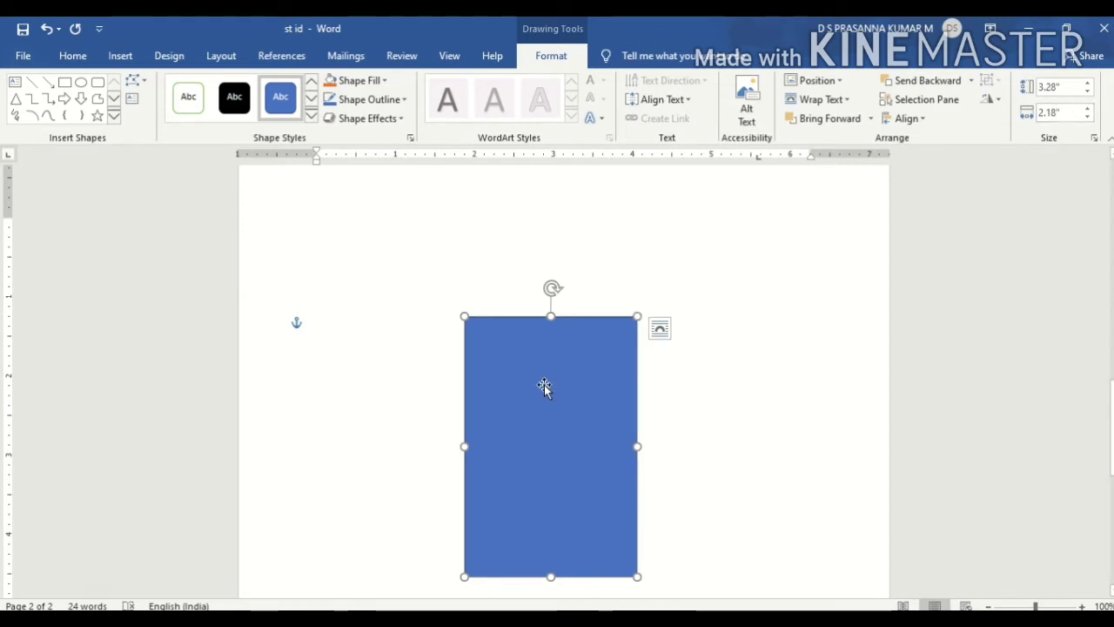
Step: Give the rectangle a White, Background 1 fill, then deselect it
{"action": "left_click", "coordinate": [382, 81]}
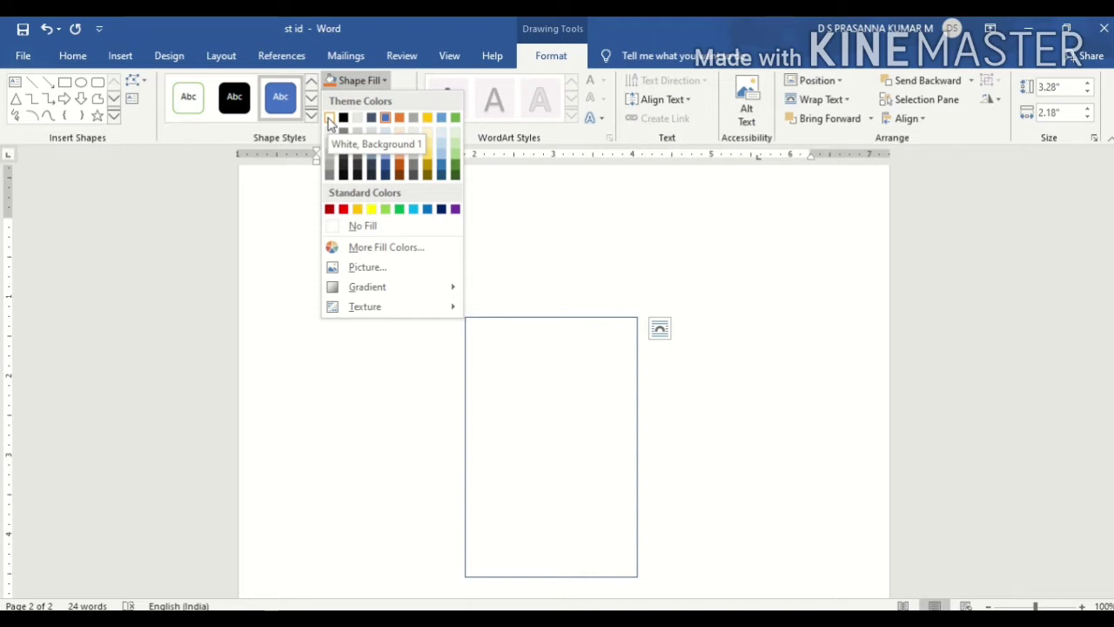
{"action": "left_click", "coordinate": [330, 119]}
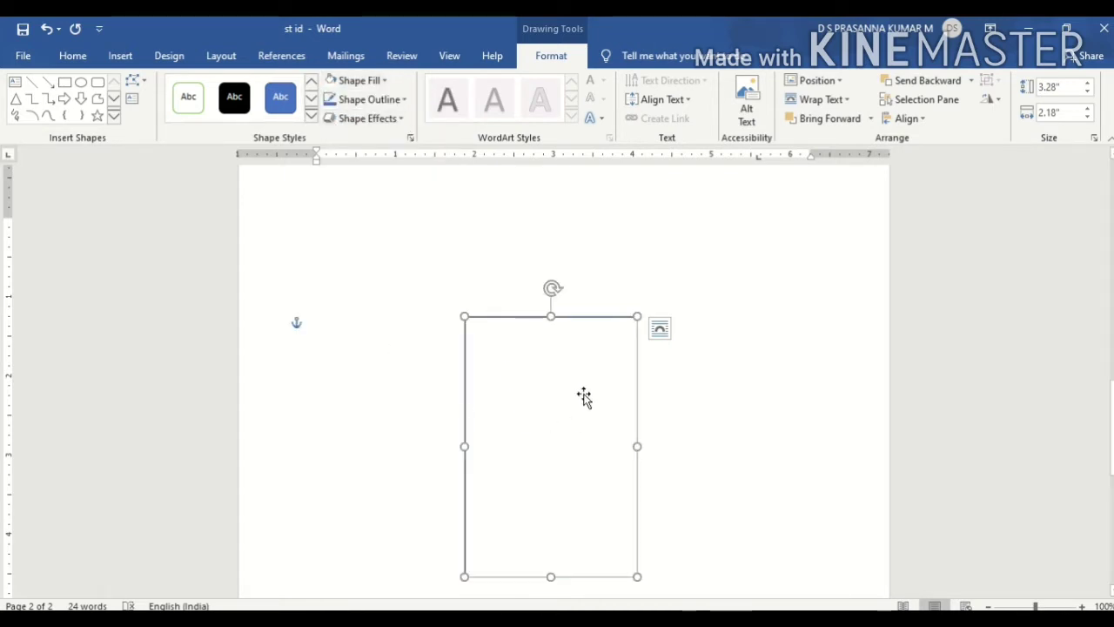
{"action": "left_click", "coordinate": [757, 392]}
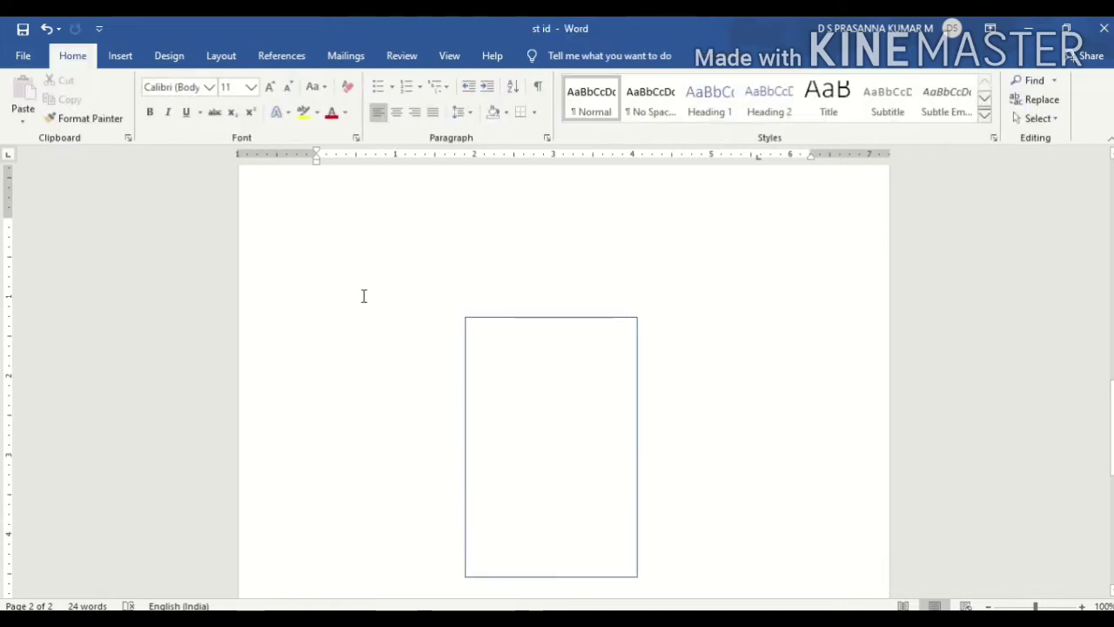
Step: Draw a filled rectangle across the top half of the card outline as a header band
{"action": "left_click", "coordinate": [120, 58]}
{"action": "left_click", "coordinate": [180, 119]}
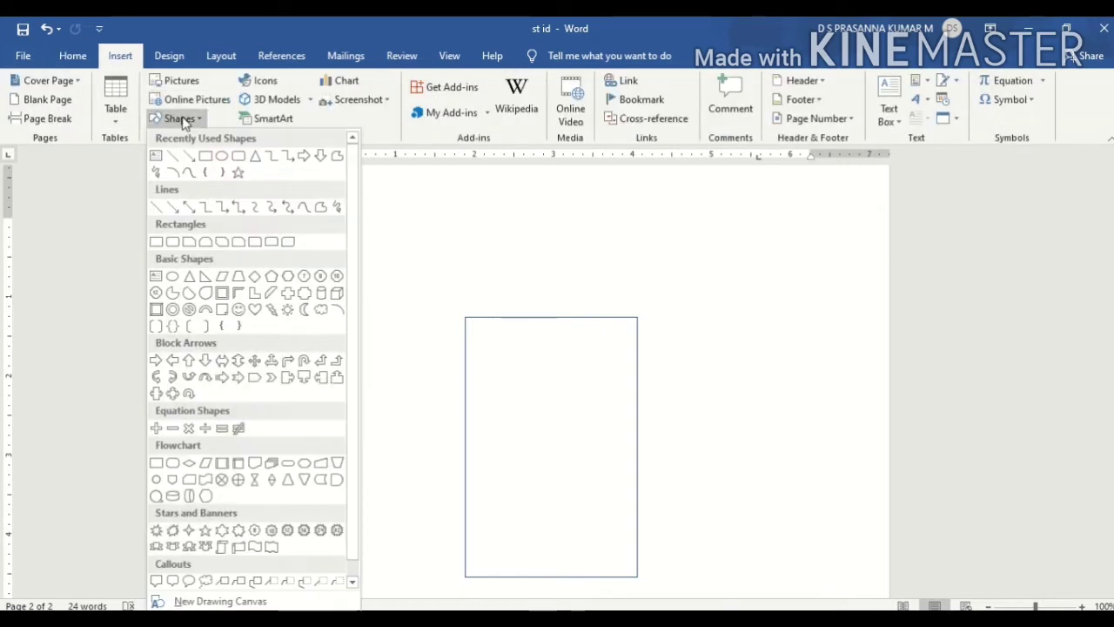
{"action": "left_click", "coordinate": [205, 157]}
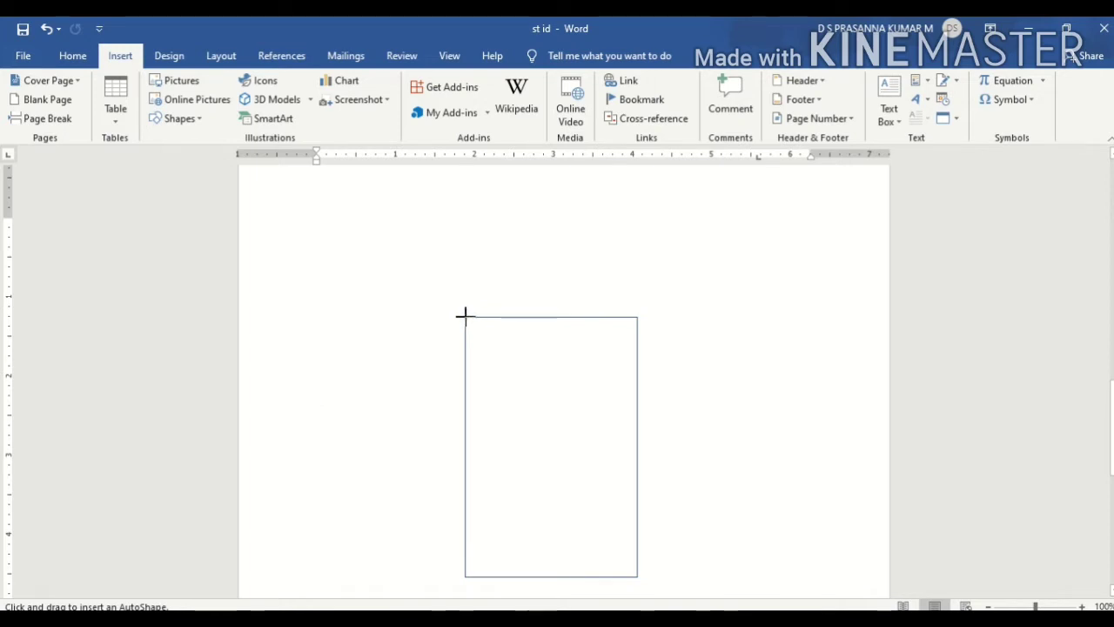
{"action": "mouse_move", "coordinate": [464, 316]}
{"action": "left_mouse_down"}
{"action": "mouse_move", "coordinate": [637, 429]}
{"action": "mouse_move", "coordinate": [634, 441]}
{"action": "left_mouse_up"}
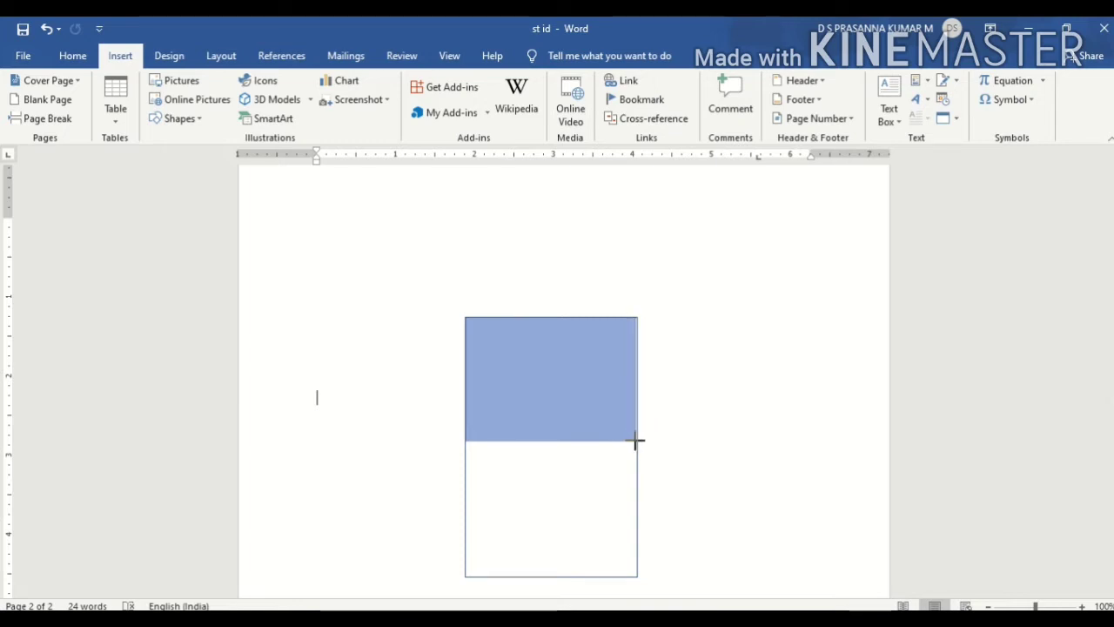
{"action": "left_click_drag", "start_coordinate": [634, 441], "coordinate": [637, 440]}
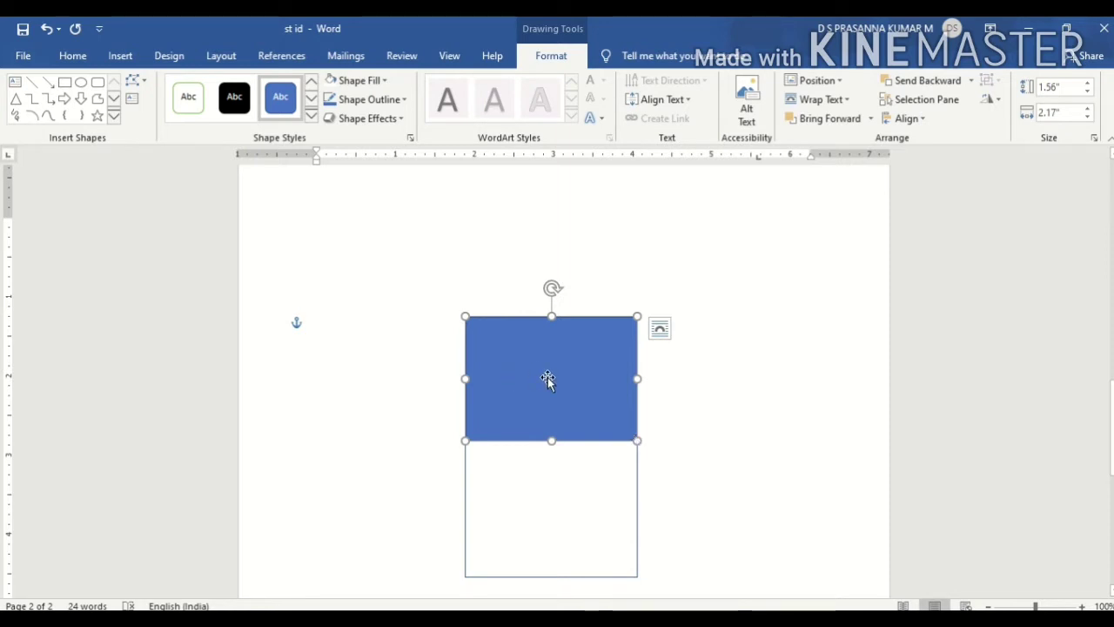
{"action": "left_click", "coordinate": [741, 442]}
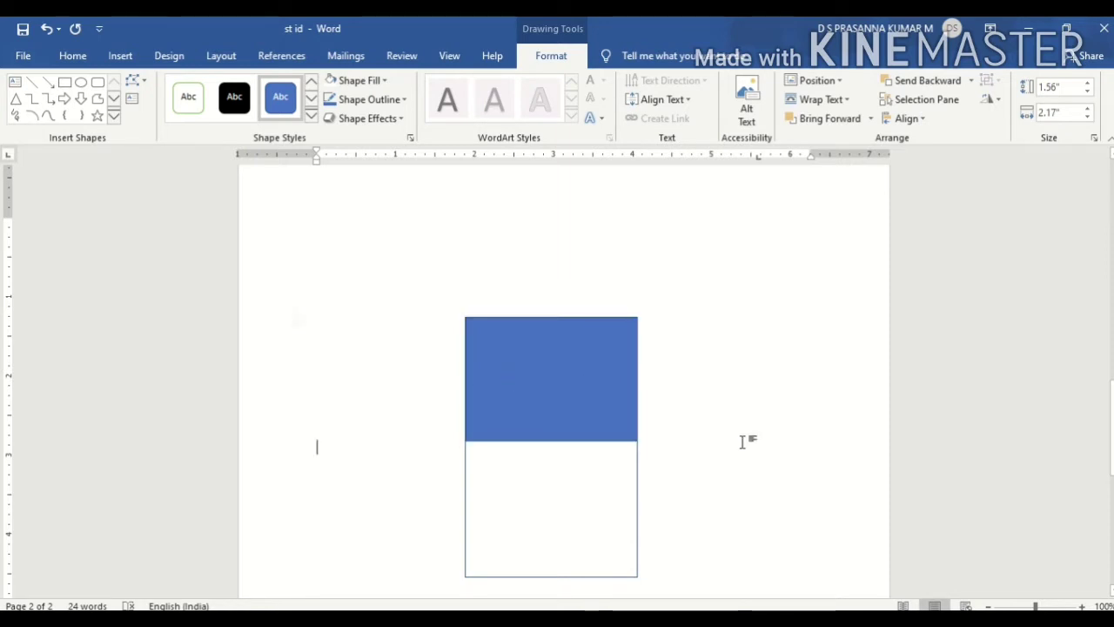
{"action": "left_click", "coordinate": [541, 365]}
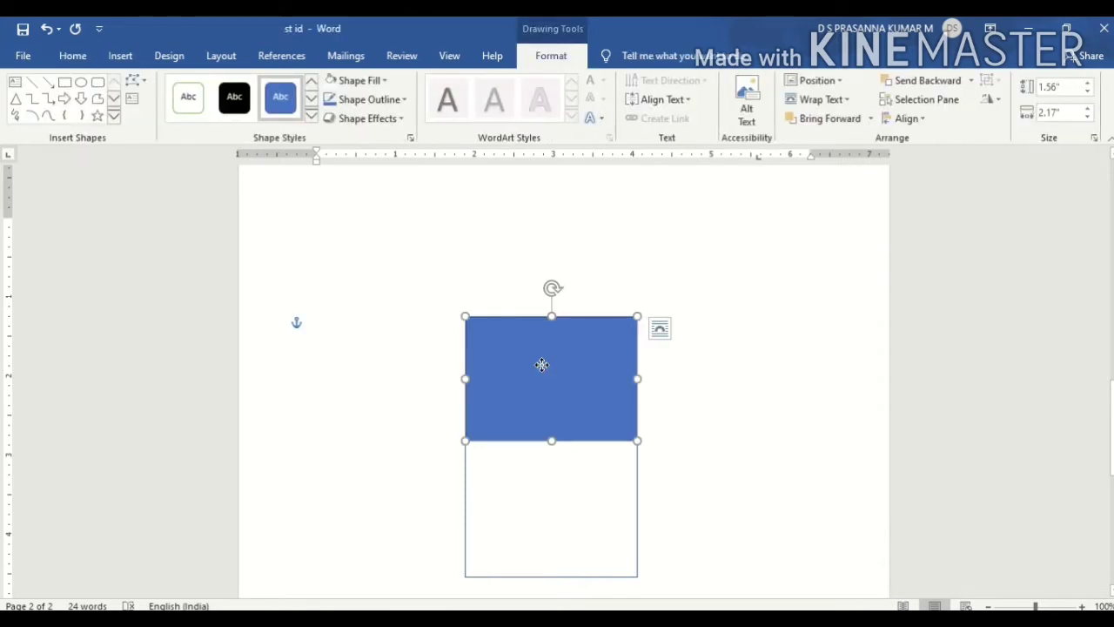
Step: Use Edit Points to bend the header's bottom edge upward into a tall arch
{"action": "right_click", "coordinate": [542, 365]}
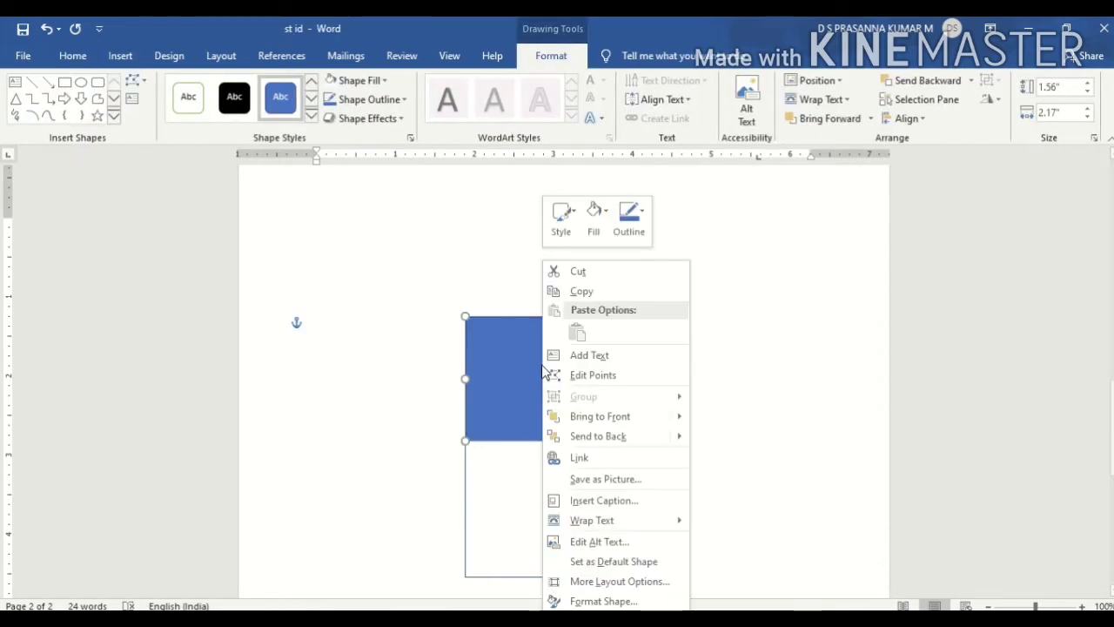
{"action": "left_click", "coordinate": [591, 376]}
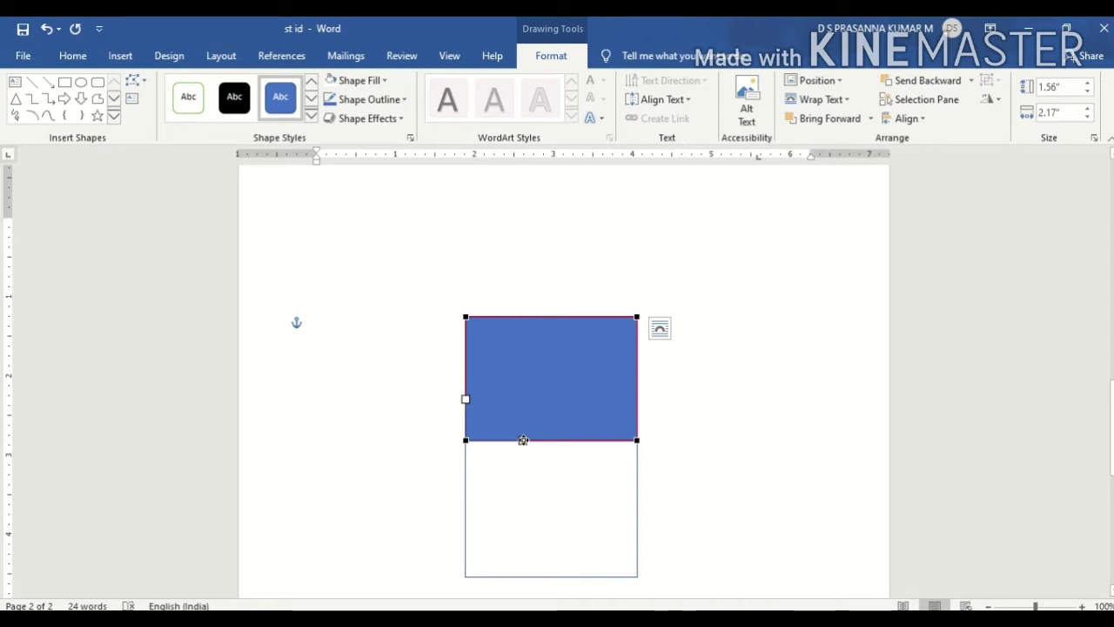
{"action": "left_click_drag", "start_coordinate": [523, 439], "coordinate": [548, 328]}
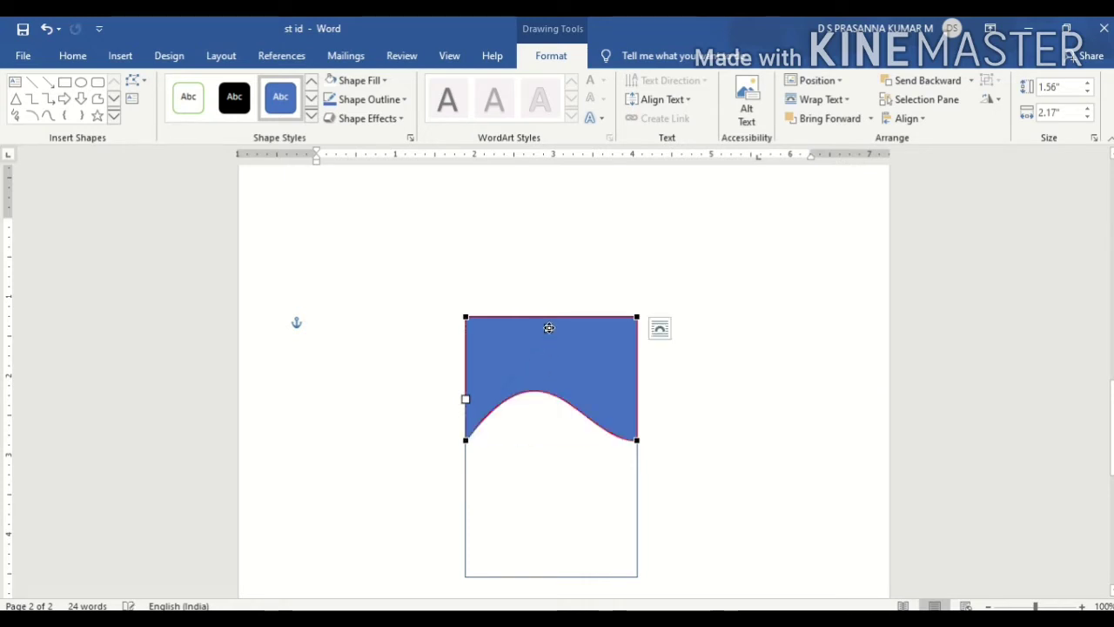
{"action": "left_click", "coordinate": [638, 440]}
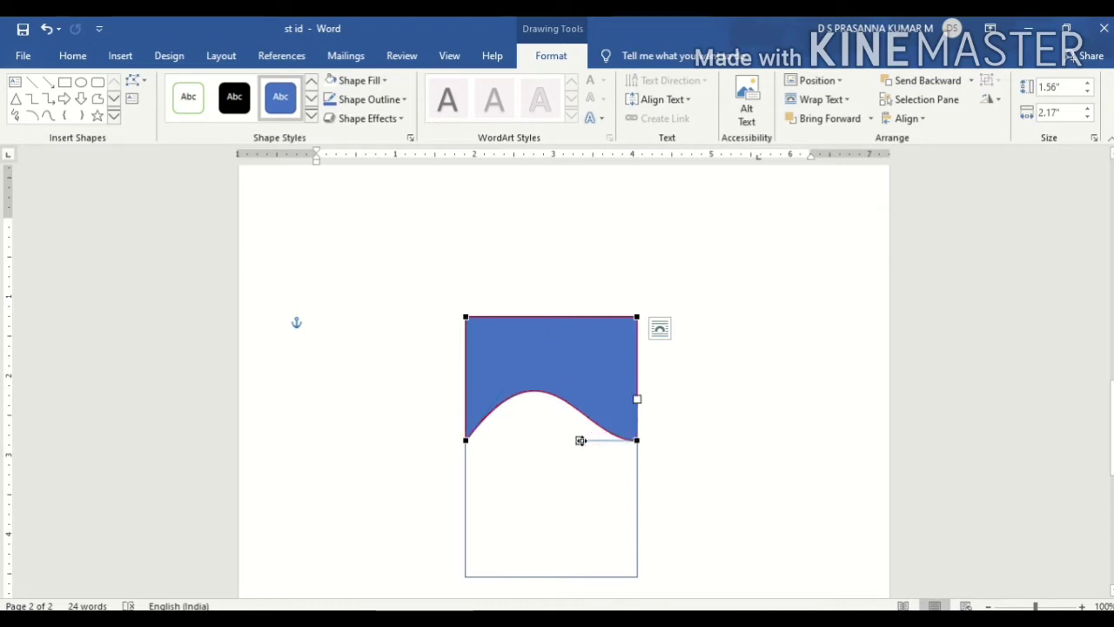
{"action": "left_click_drag", "start_coordinate": [580, 439], "coordinate": [571, 323]}
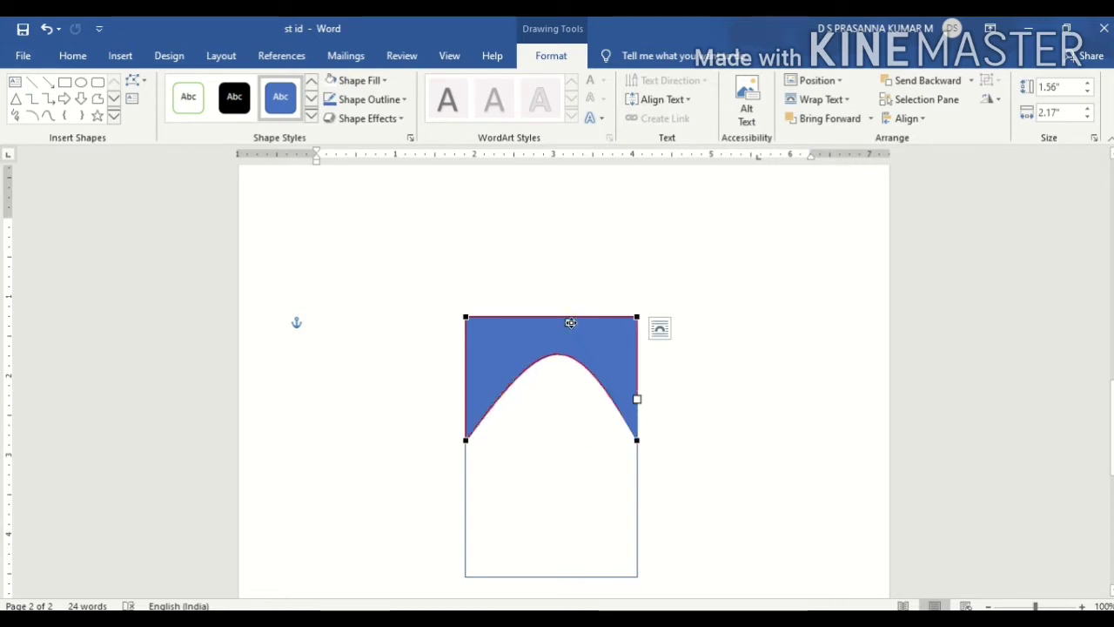
{"action": "left_click_drag", "start_coordinate": [570, 323], "coordinate": [557, 278]}
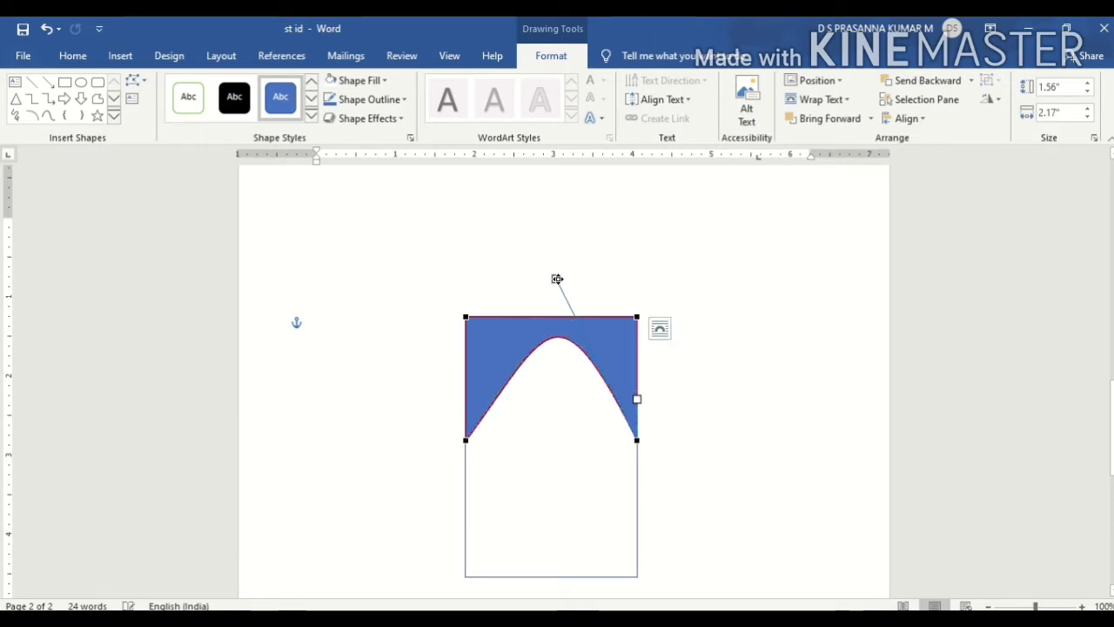
{"action": "left_click", "coordinate": [467, 440]}
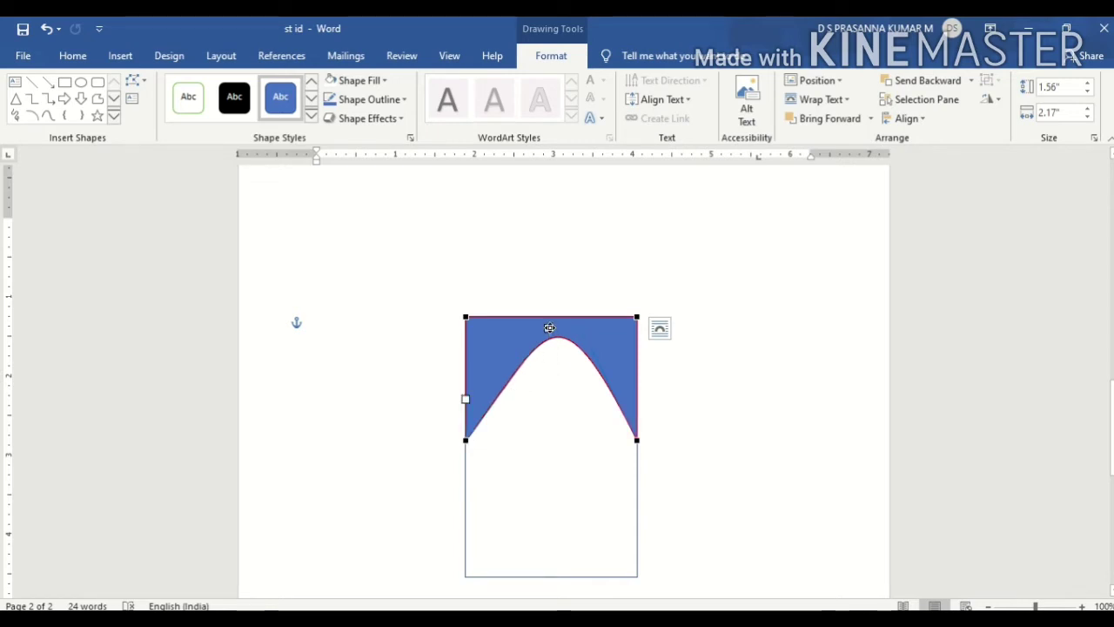
{"action": "left_click_drag", "start_coordinate": [549, 327], "coordinate": [537, 315]}
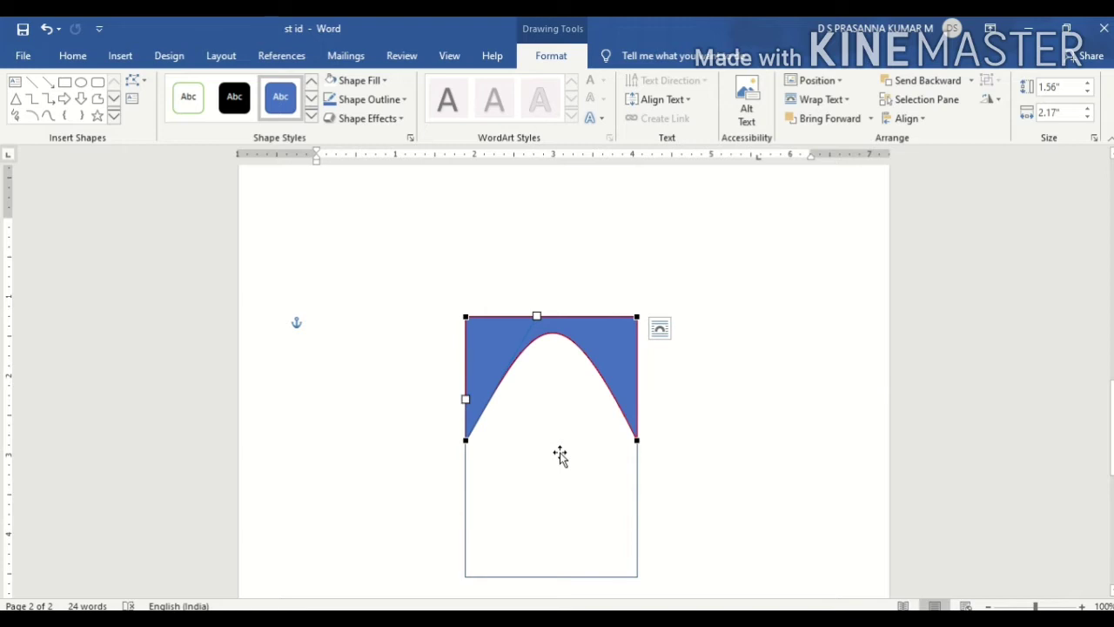
{"action": "left_click", "coordinate": [704, 448]}
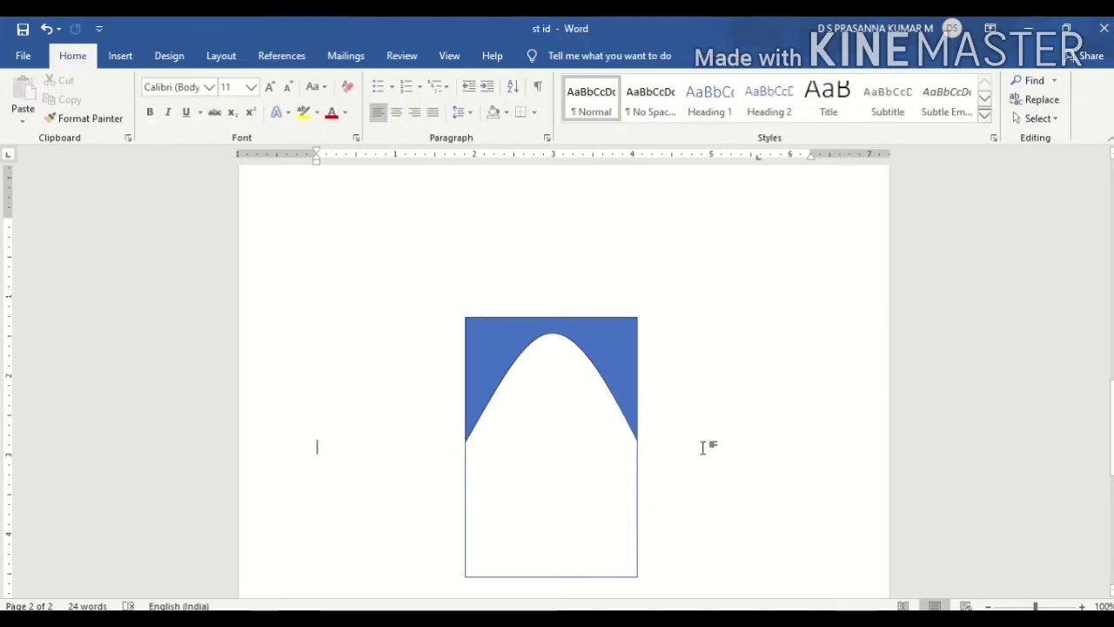
Step: Paste a duplicate of the curved header, aligned with the original and nudged slightly down
{"action": "left_click", "coordinate": [613, 344]}
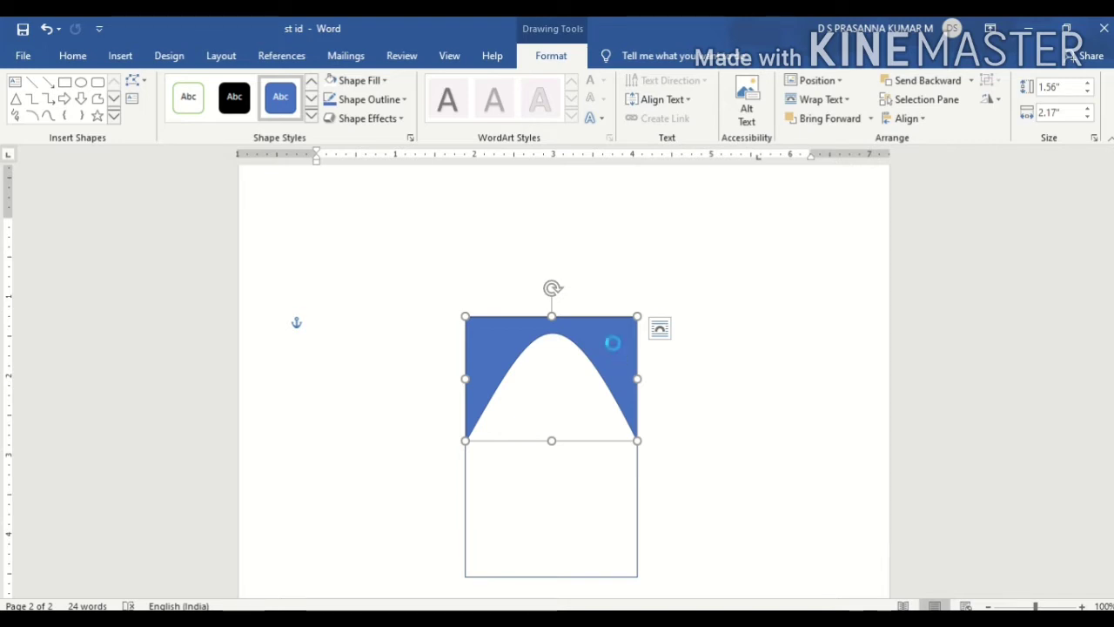
{"action": "key", "text": "ctrl+v"}
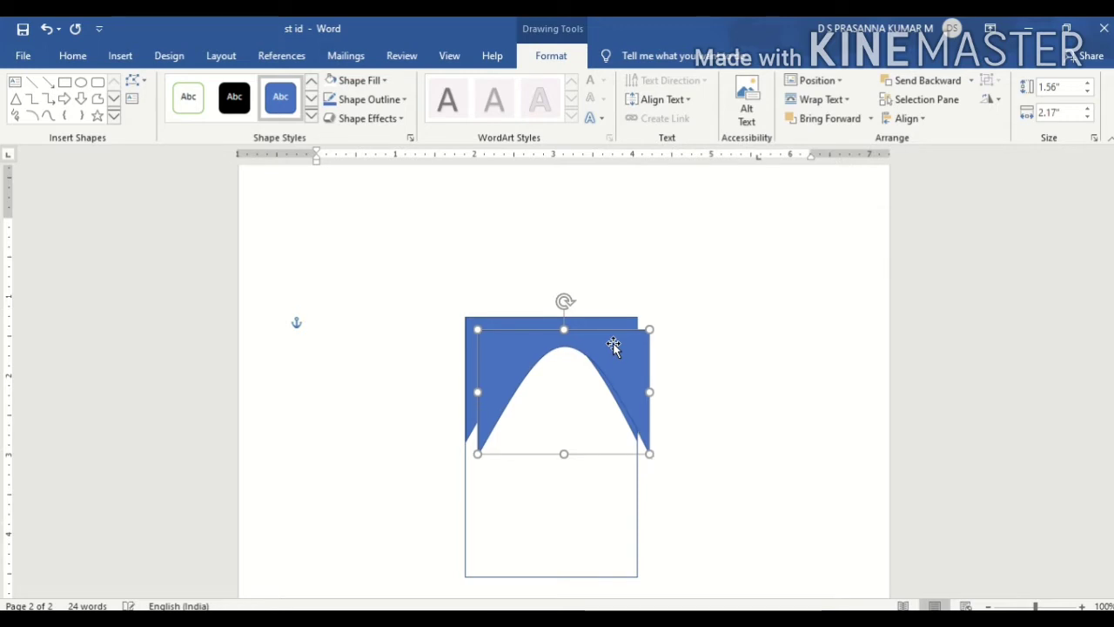
{"action": "key", "text": "Left"}
{"action": "key", "text": "Left"}
{"action": "key", "text": "ctrl+Left"}
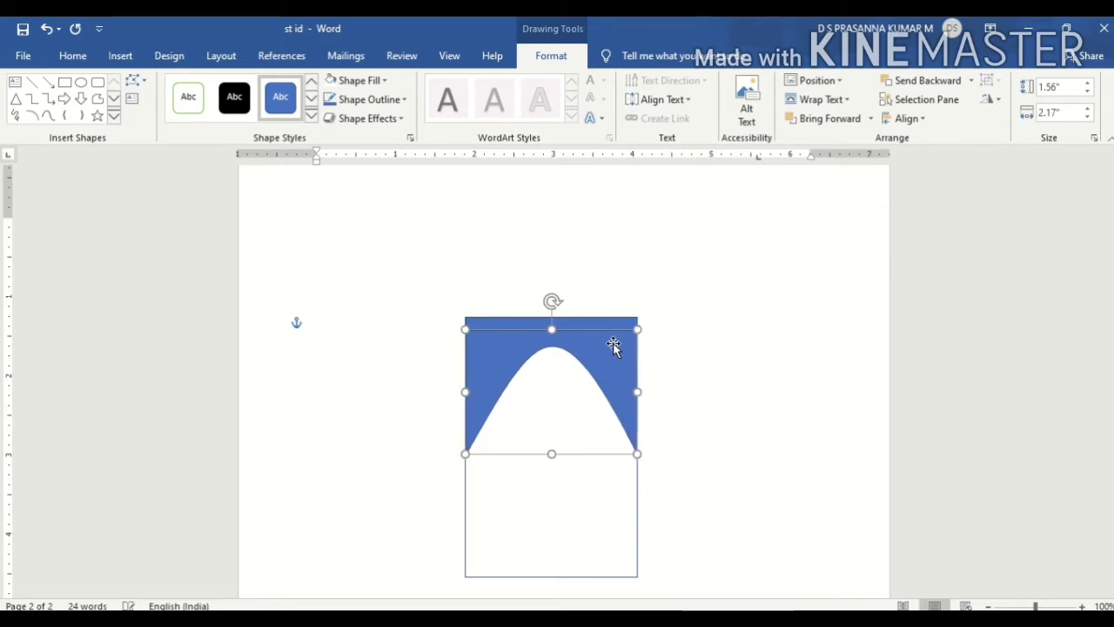
{"action": "key", "text": "ctrl+Left"}
{"action": "key", "text": "ctrl+Down"}
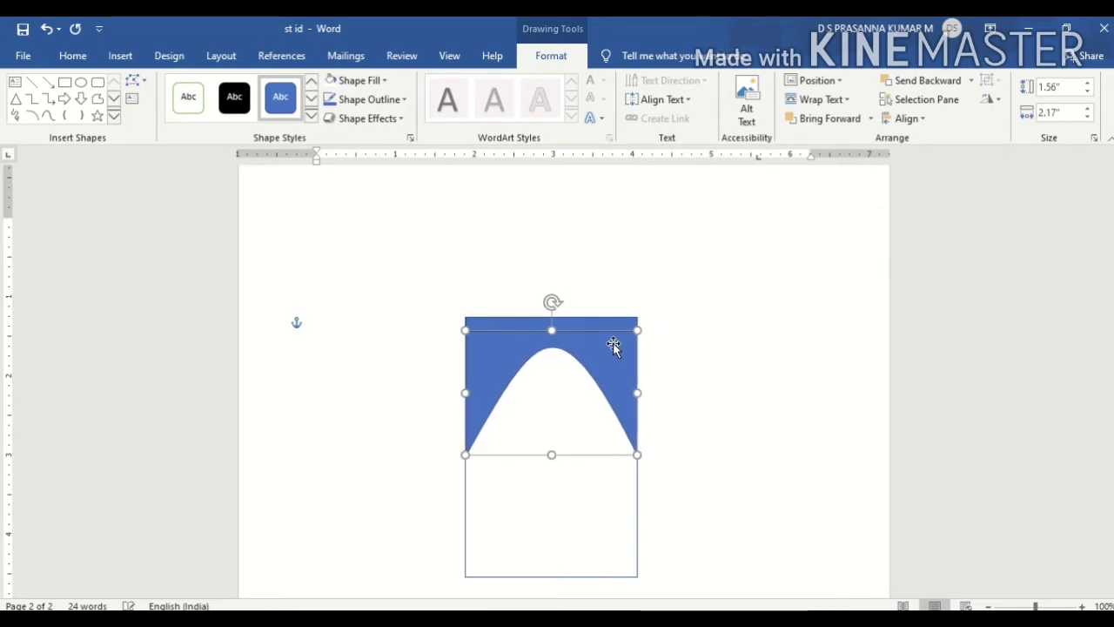
{"action": "key", "text": "ctrl+Down"}
{"action": "key", "text": "ctrl+Down"}
{"action": "key", "text": "ctrl+Down"}
{"action": "key", "text": "ctrl+Down"}
{"action": "key", "text": "ctrl+Down"}
{"action": "key", "text": "ctrl+Down"}
{"action": "key", "text": "ctrl+Down"}
{"action": "key", "text": "ctrl+Down"}
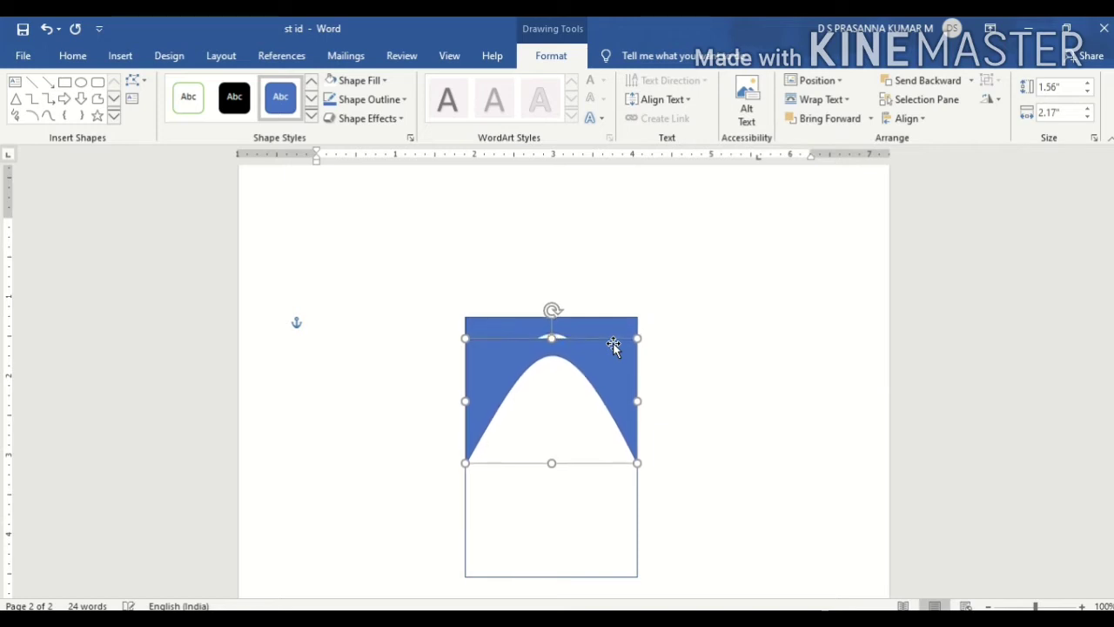
{"action": "key", "text": "ctrl+Down"}
{"action": "key", "text": "ctrl+Down"}
{"action": "key", "text": "ctrl+Down"}
{"action": "key", "text": "ctrl+Down"}
{"action": "key", "text": "ctrl+Down"}
{"action": "key", "text": "Up"}
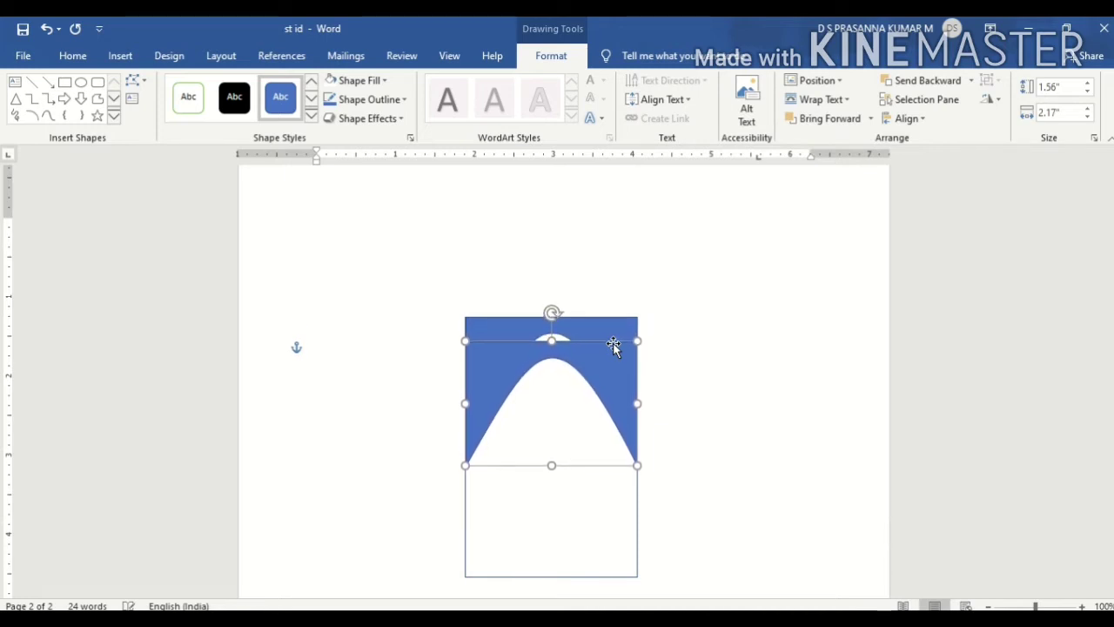
{"action": "key", "text": "Up"}
{"action": "key", "text": "Up"}
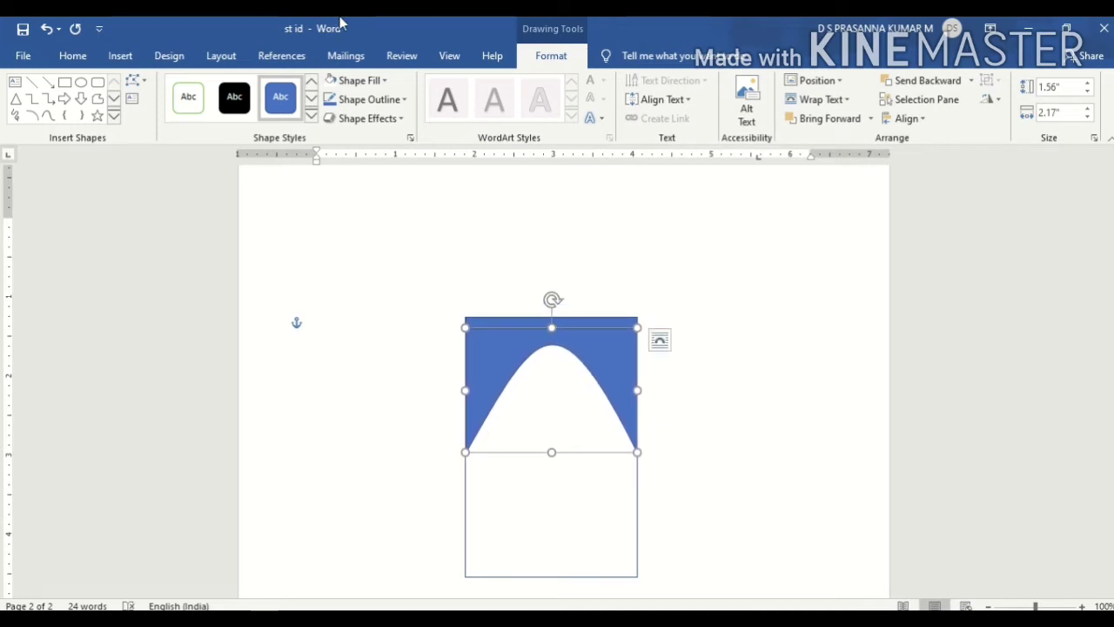
{"action": "left_click", "coordinate": [380, 81]}
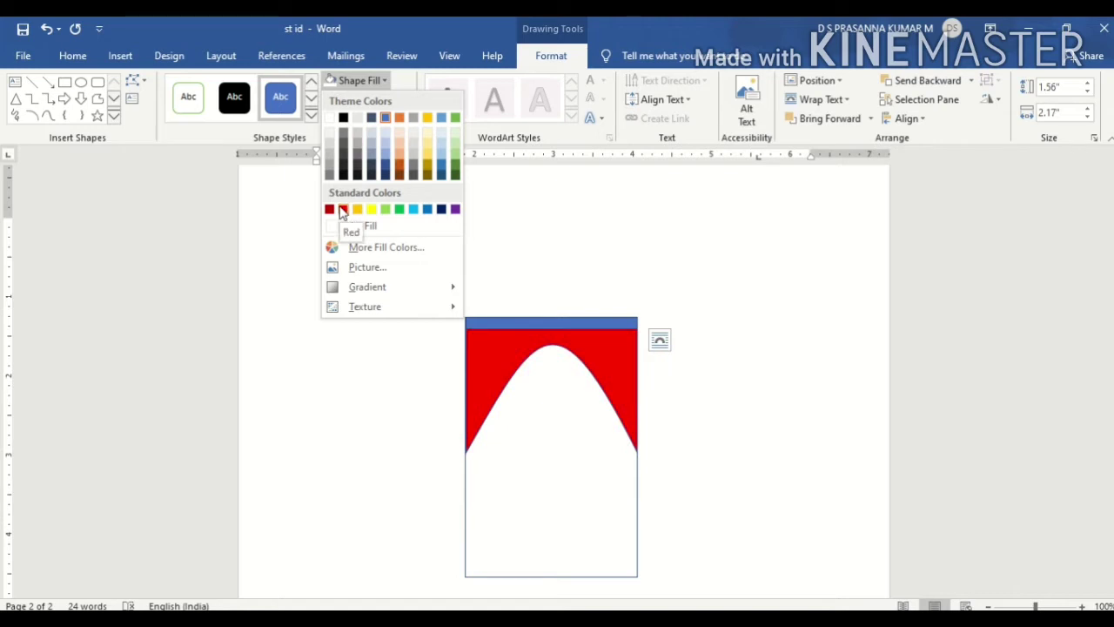
Step: Fill the copied header red and send it to the back
{"action": "left_click", "coordinate": [342, 210]}
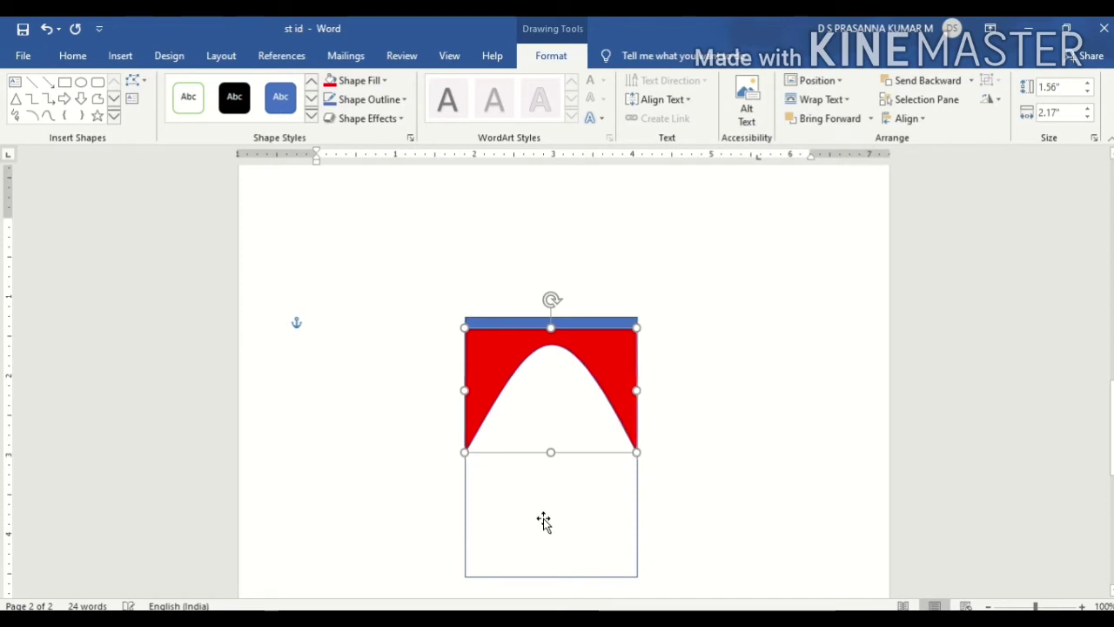
{"action": "right_click", "coordinate": [513, 356]}
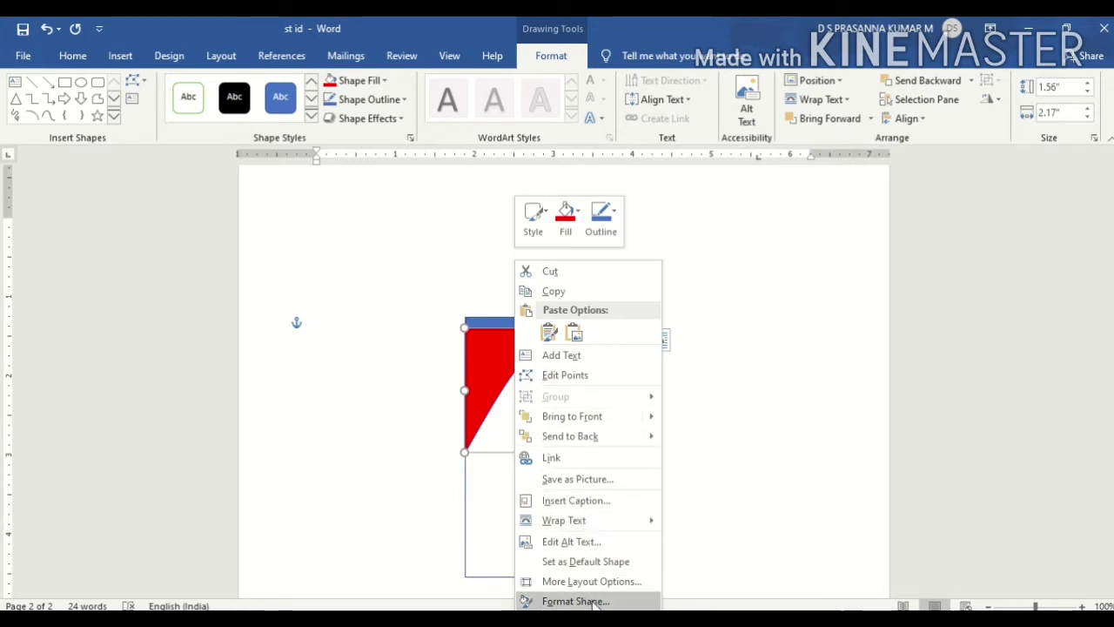
{"action": "left_click", "coordinate": [578, 436]}
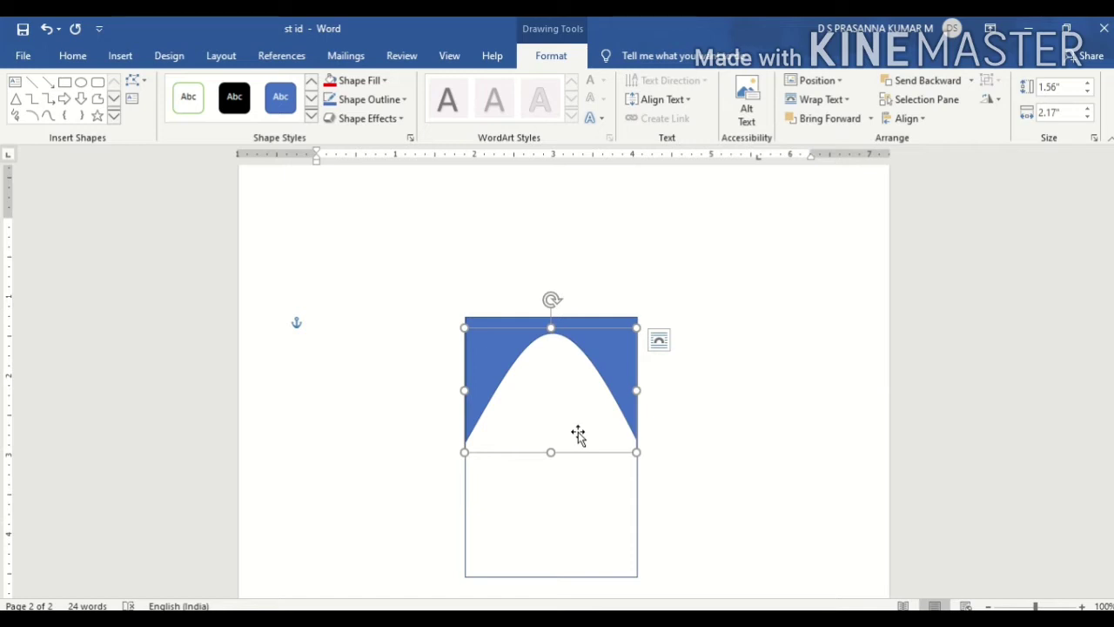
Step: Try bringing the card frame to the front, then undo it
{"action": "right_click", "coordinate": [578, 435]}
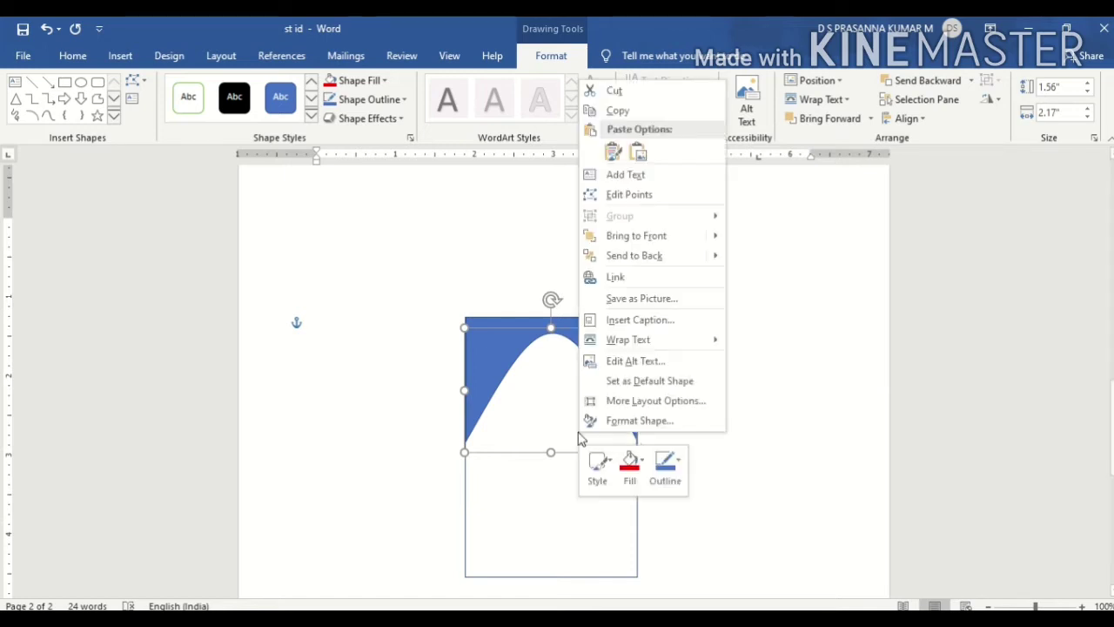
{"action": "left_click", "coordinate": [656, 237]}
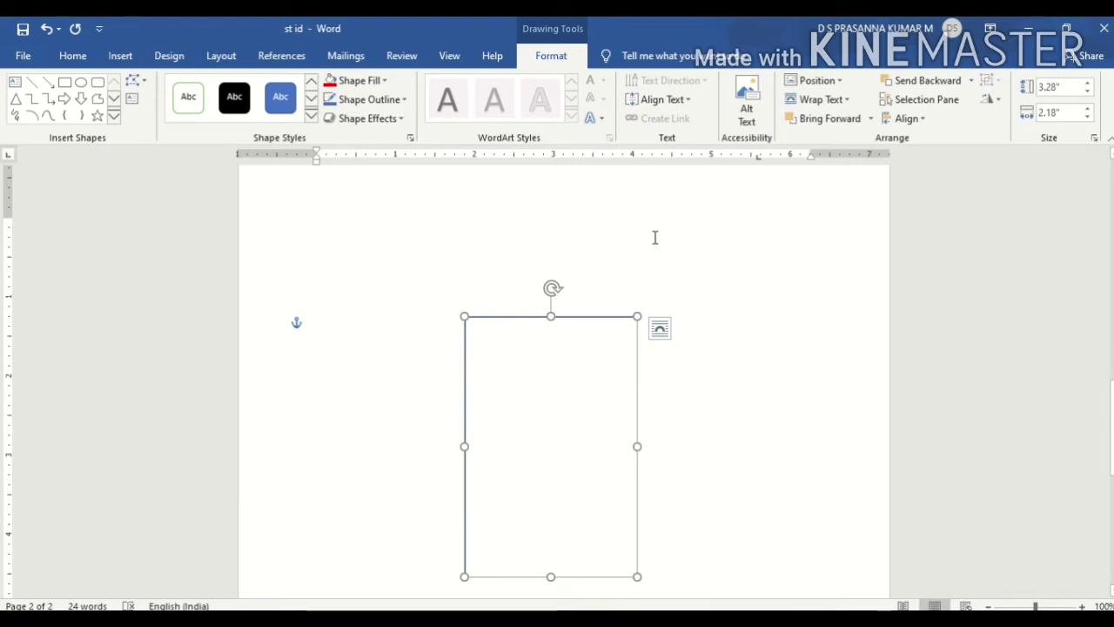
{"action": "key", "text": "ctrl+z"}
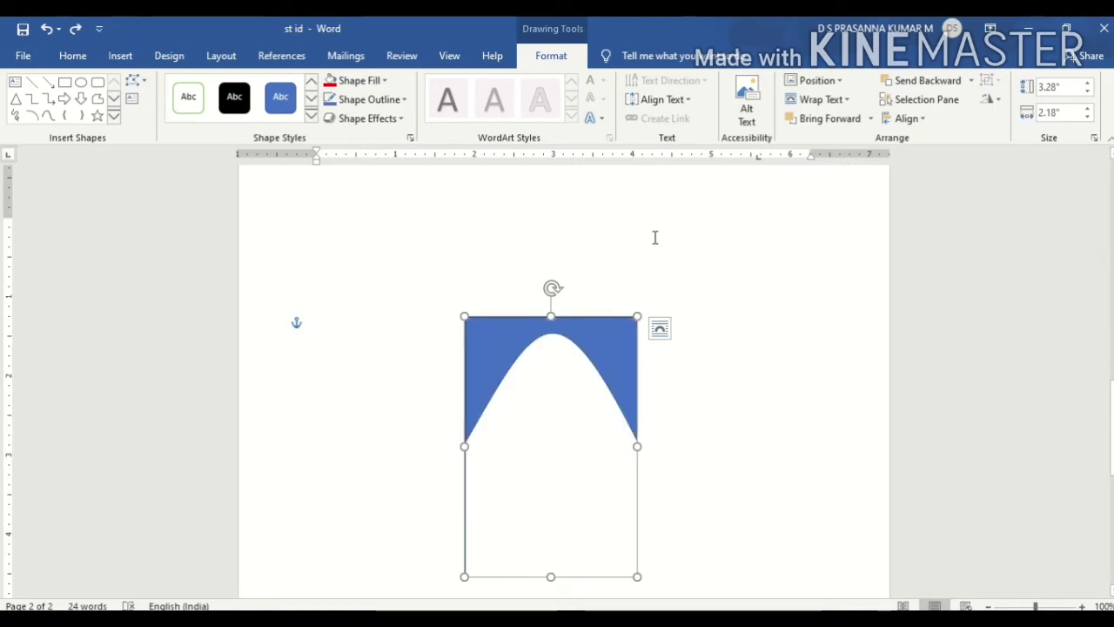
{"action": "left_click", "coordinate": [655, 237]}
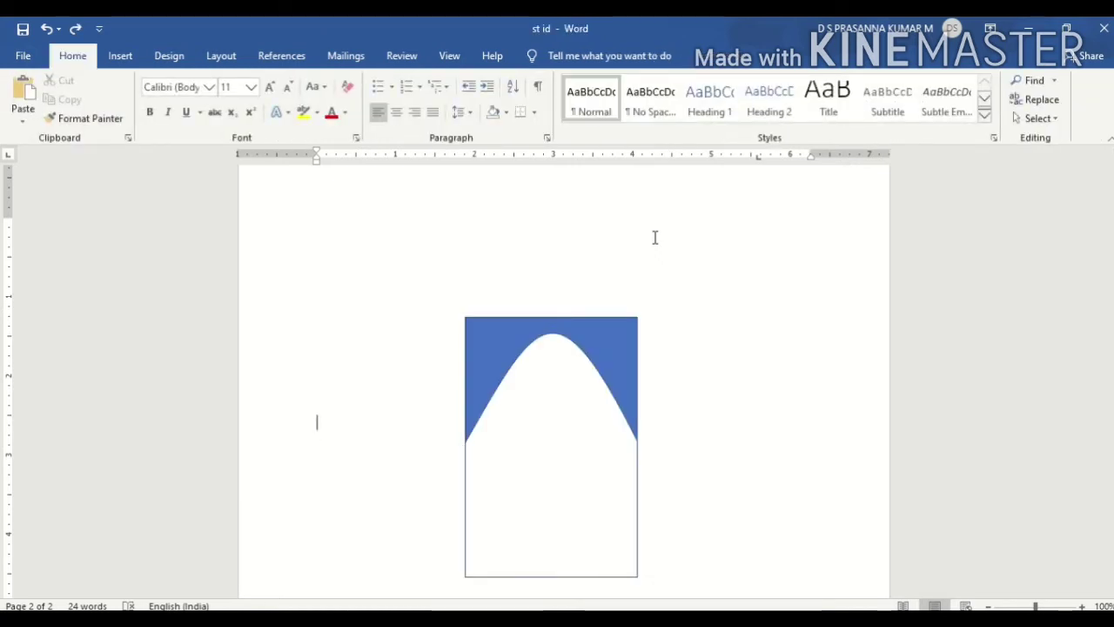
{"action": "key", "text": "ctrl+z"}
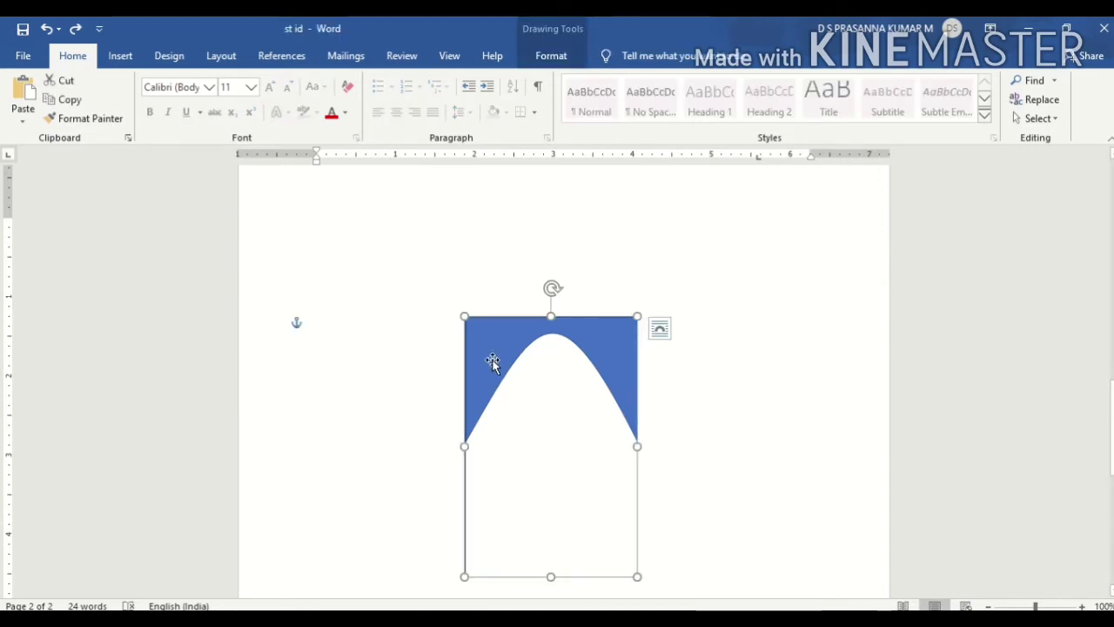
Step: Nudge the blue arch so it lines up with the top edge of the card frame
{"action": "left_click", "coordinate": [493, 364]}
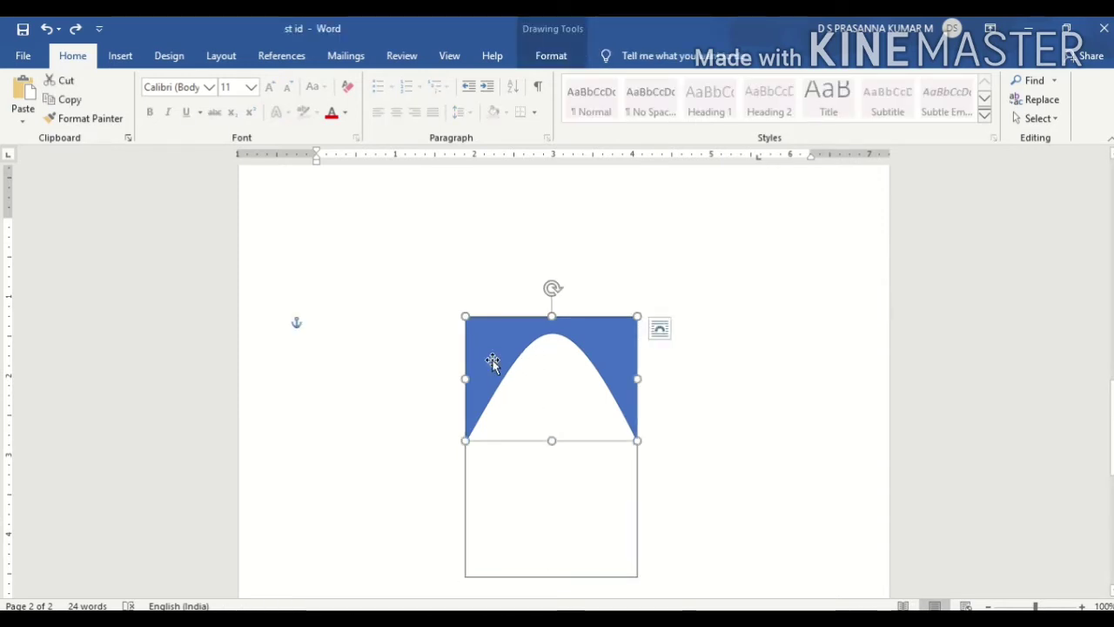
{"action": "left_click", "coordinate": [541, 405]}
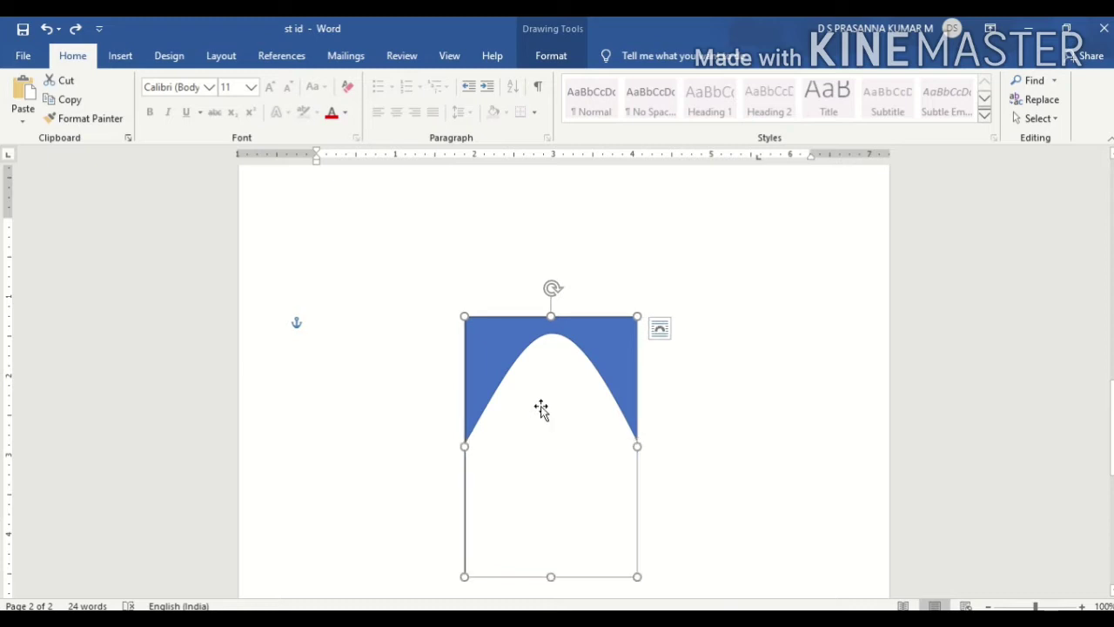
{"action": "left_click", "coordinate": [521, 359]}
{"action": "key", "text": "Down"}
{"action": "key", "text": "Down"}
{"action": "key", "text": "Down"}
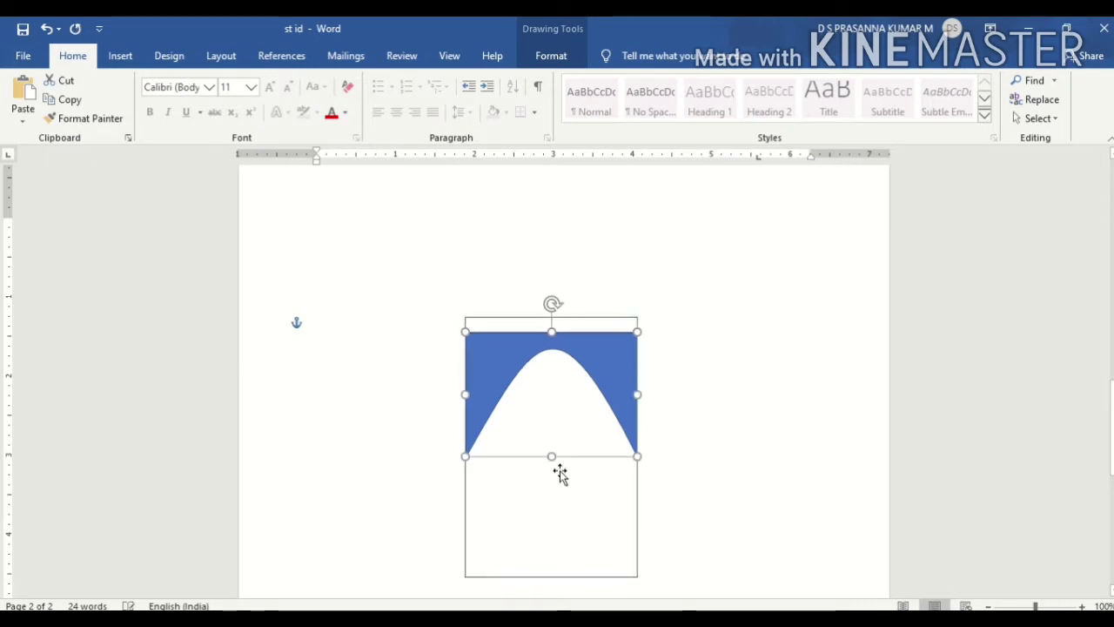
{"action": "key", "text": "Down"}
{"action": "key", "text": "Down"}
{"action": "key", "text": "Down"}
{"action": "key", "text": "Up"}
{"action": "key", "text": "Up"}
{"action": "key", "text": "Up"}
{"action": "key", "text": "Up"}
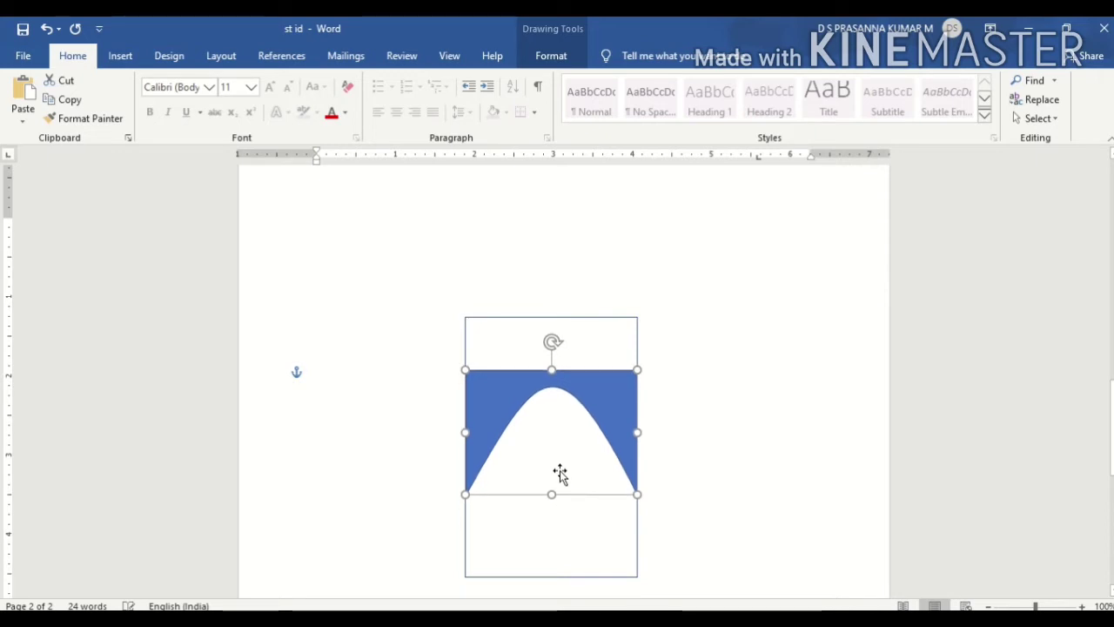
{"action": "key", "text": "Up"}
{"action": "key", "text": "Up"}
{"action": "key", "text": "Up"}
{"action": "key", "text": "Up"}
{"action": "key", "text": "Up"}
{"action": "key", "text": "Up"}
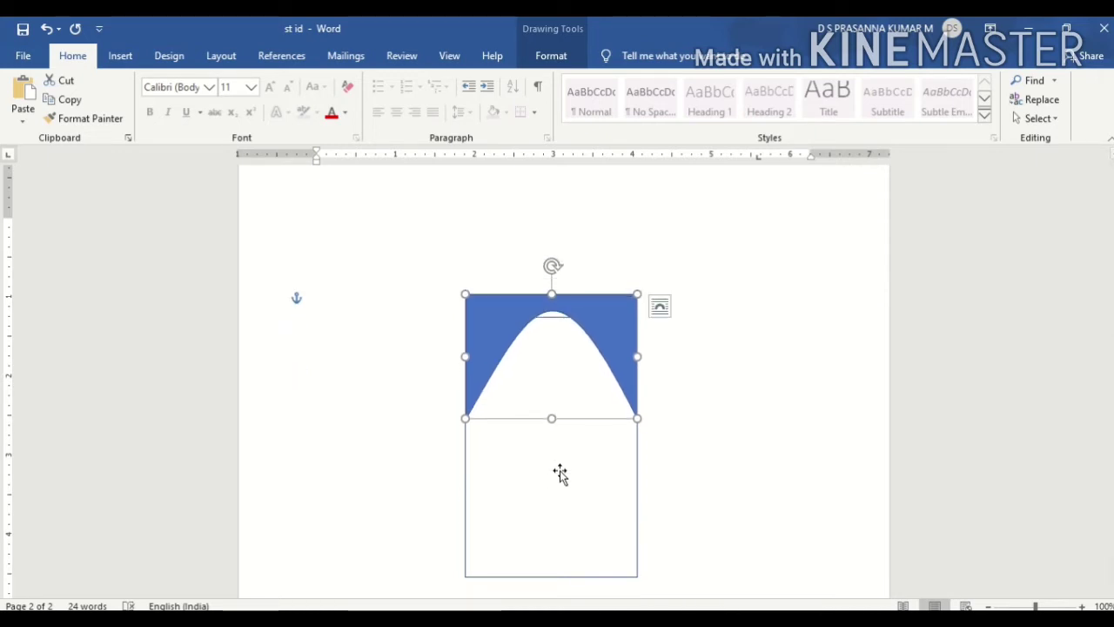
{"action": "key", "text": "ctrl+Down"}
{"action": "key", "text": "ctrl+Down"}
{"action": "key", "text": "ctrl+Down"}
{"action": "key", "text": "ctrl+Down"}
{"action": "key", "text": "ctrl+Down"}
{"action": "key", "text": "ctrl+Down"}
{"action": "key", "text": "ctrl+Down"}
{"action": "key", "text": "ctrl+Down"}
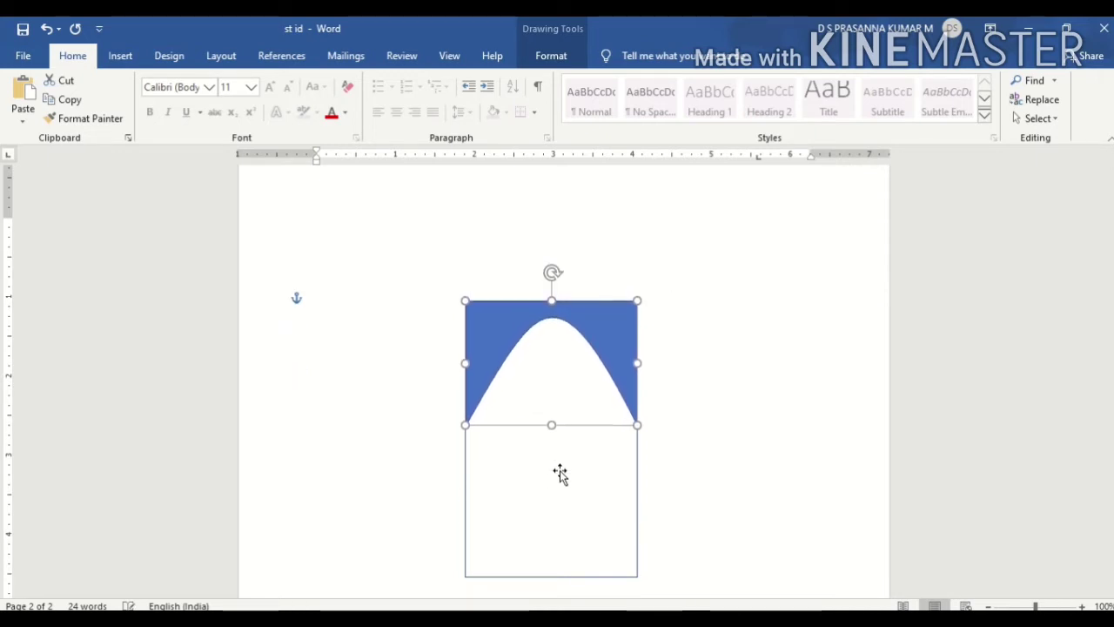
{"action": "key", "text": "ctrl+Down"}
{"action": "key", "text": "ctrl+Down"}
{"action": "key", "text": "ctrl+Down"}
{"action": "key", "text": "ctrl+Down"}
{"action": "key", "text": "ctrl+Down"}
{"action": "key", "text": "ctrl+Down"}
{"action": "key", "text": "ctrl+Down"}
{"action": "key", "text": "ctrl+Down"}
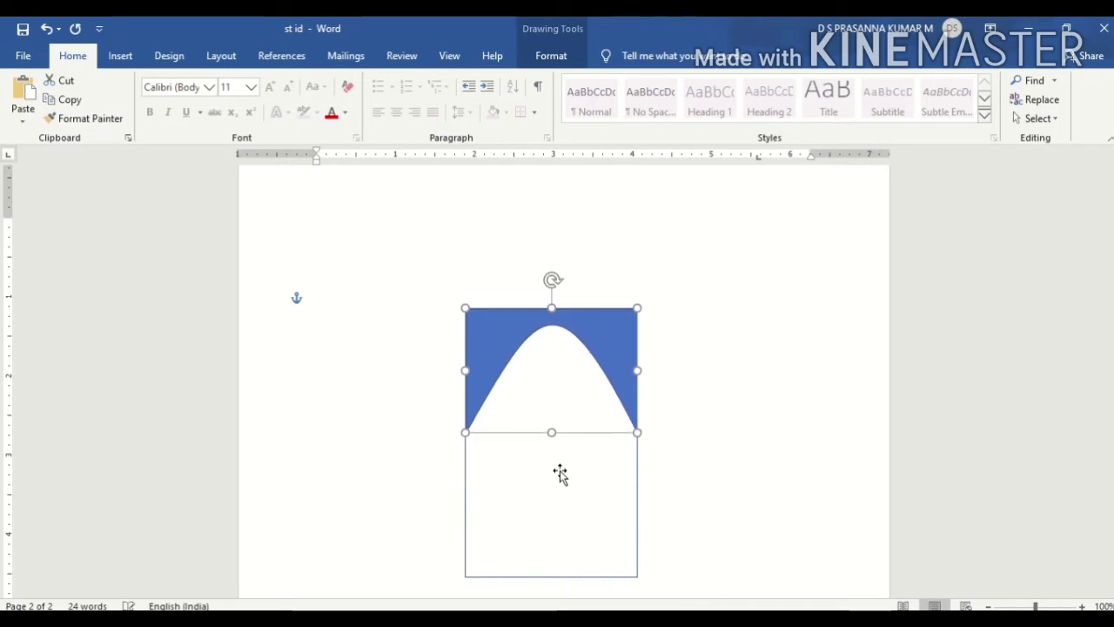
{"action": "key", "text": "ctrl+Down"}
{"action": "key", "text": "ctrl+Down"}
{"action": "key", "text": "ctrl+Down"}
{"action": "key", "text": "ctrl+Down"}
{"action": "key", "text": "ctrl+Down"}
{"action": "key", "text": "ctrl+Down"}
{"action": "key", "text": "ctrl+Down"}
{"action": "key", "text": "ctrl+Down"}
{"action": "key", "text": "ctrl+Down"}
{"action": "key", "text": "ctrl+Down"}
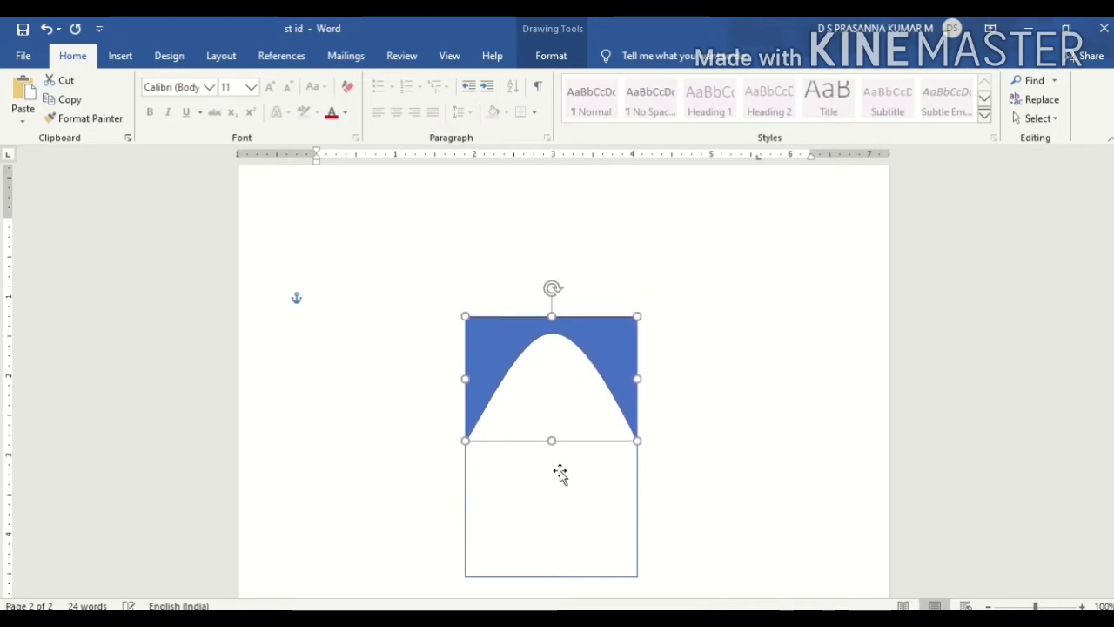
{"action": "key", "text": "ctrl+Down"}
{"action": "key", "text": "ctrl+Down"}
{"action": "key", "text": "ctrl+Down"}
{"action": "key", "text": "ctrl+Down"}
{"action": "key", "text": "ctrl+Up"}
{"action": "key", "text": "ctrl+Up"}
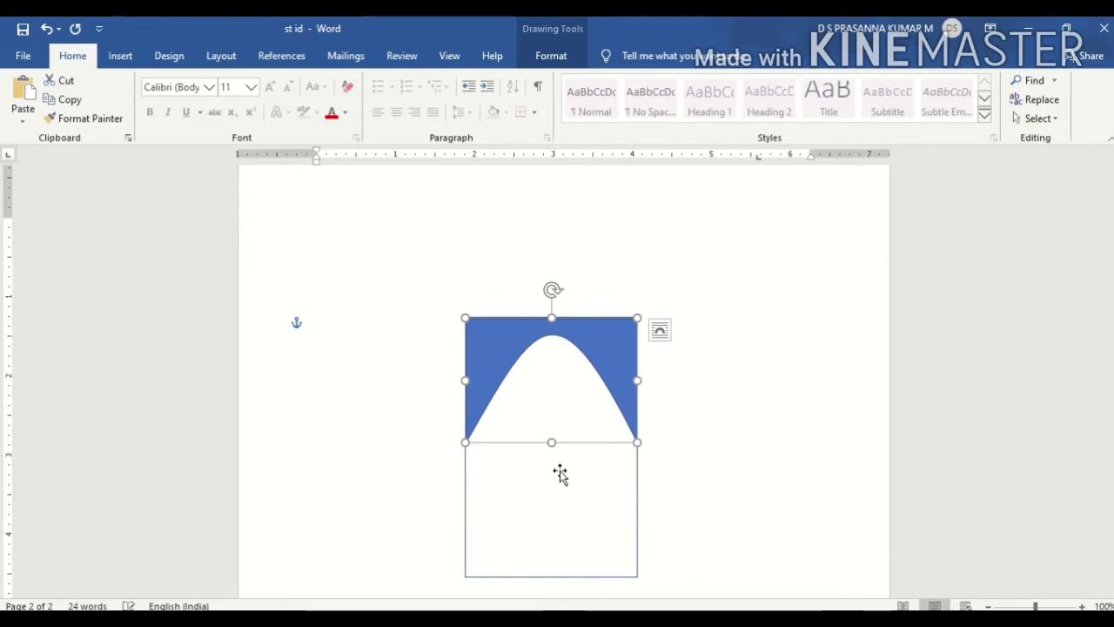
{"action": "key", "text": "ctrl+Up"}
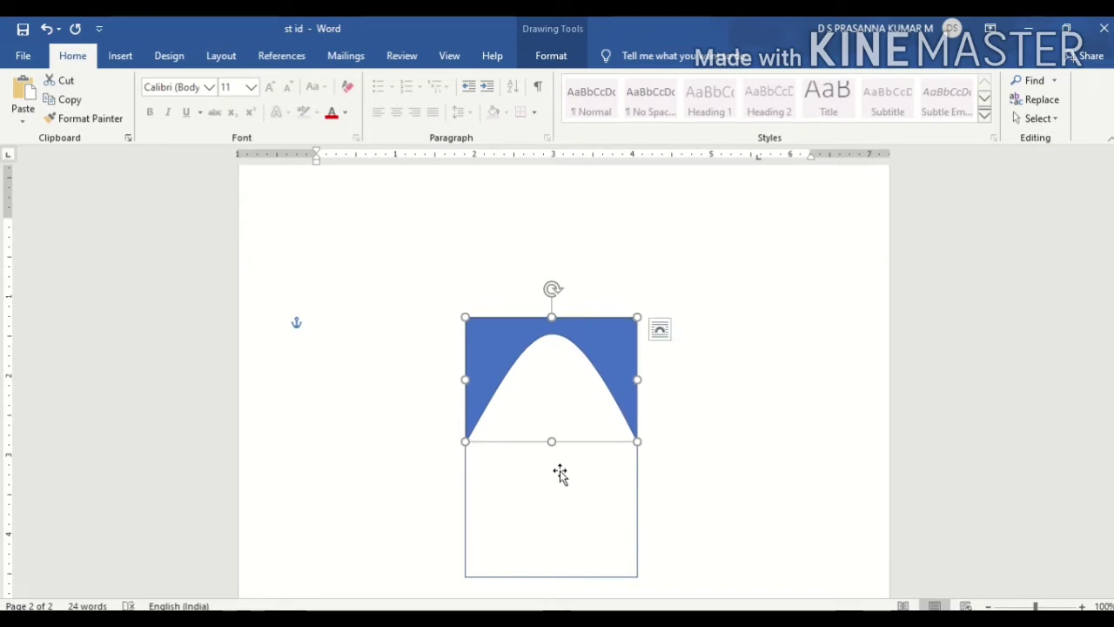
Step: Paste a copy of the arch and position it directly beneath the original
{"action": "key", "text": "ctrl+v"}
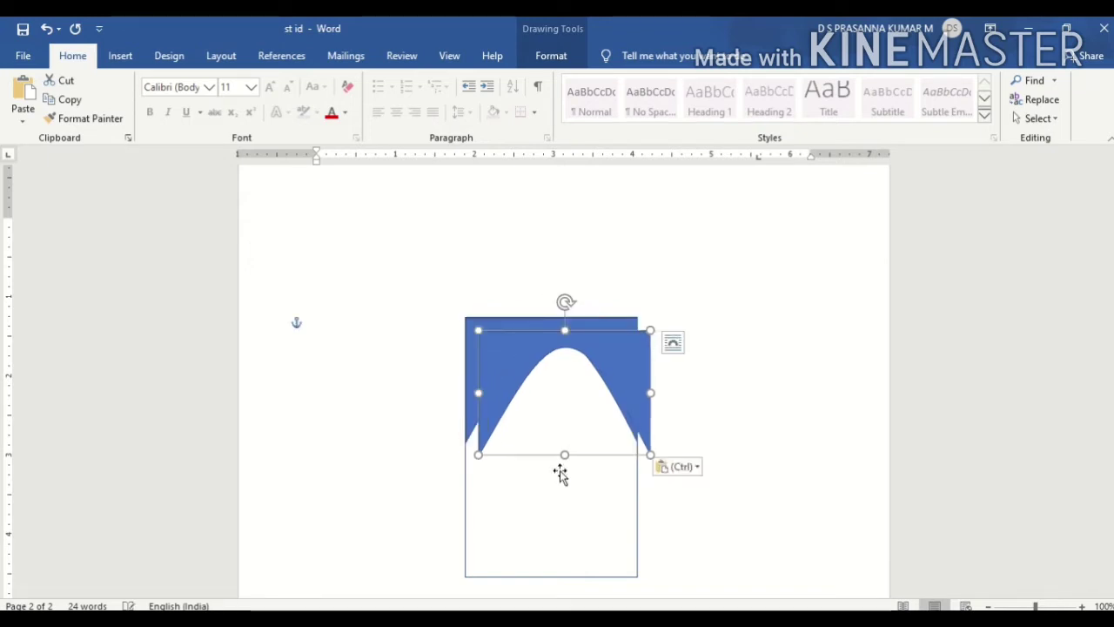
{"action": "key", "text": "Down"}
{"action": "key", "text": "Down"}
{"action": "key", "text": "Down"}
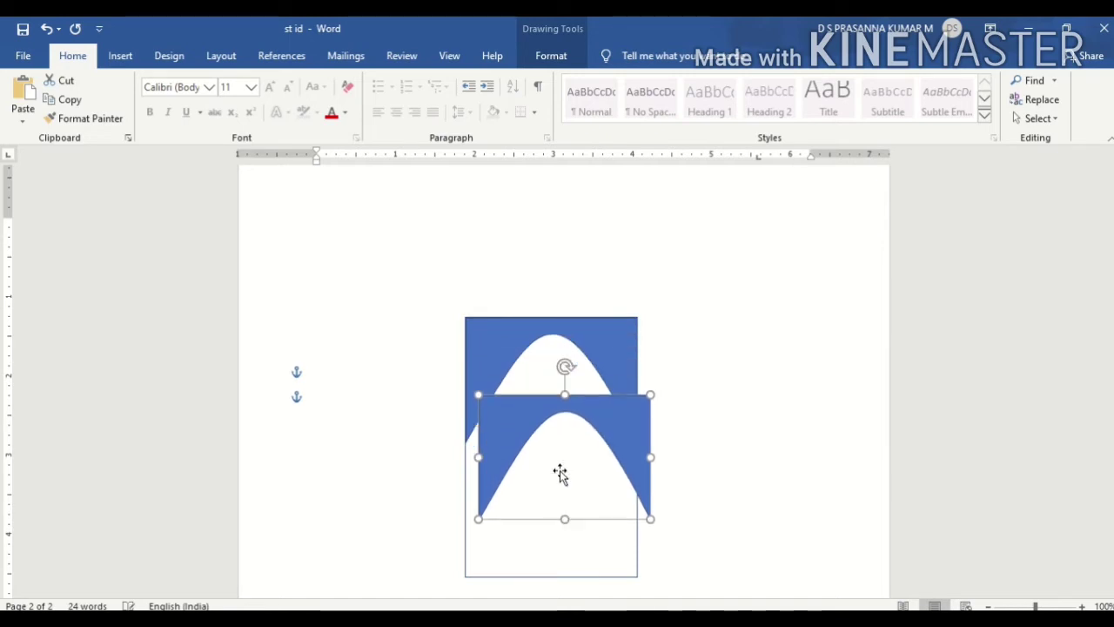
{"action": "key", "text": "Down"}
{"action": "key", "text": "Down"}
{"action": "key", "text": "Left"}
{"action": "key", "text": "Left"}
{"action": "key", "text": "Left"}
{"action": "key", "text": "Left"}
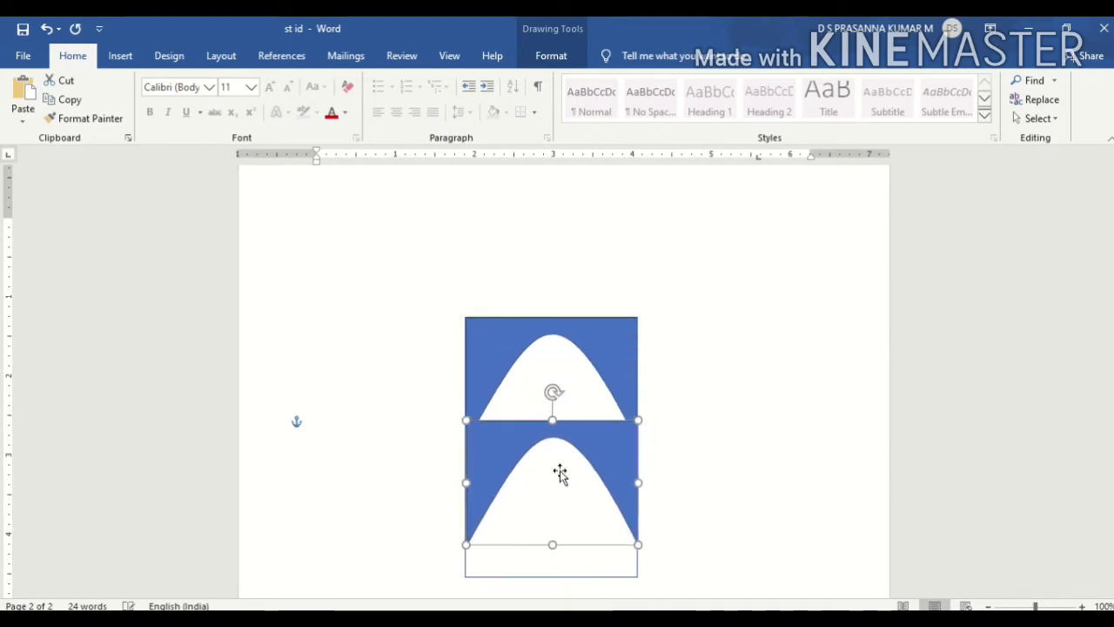
{"action": "key", "text": "Left"}
{"action": "key", "text": "Down"}
{"action": "key", "text": "Down"}
{"action": "key", "text": "Down"}
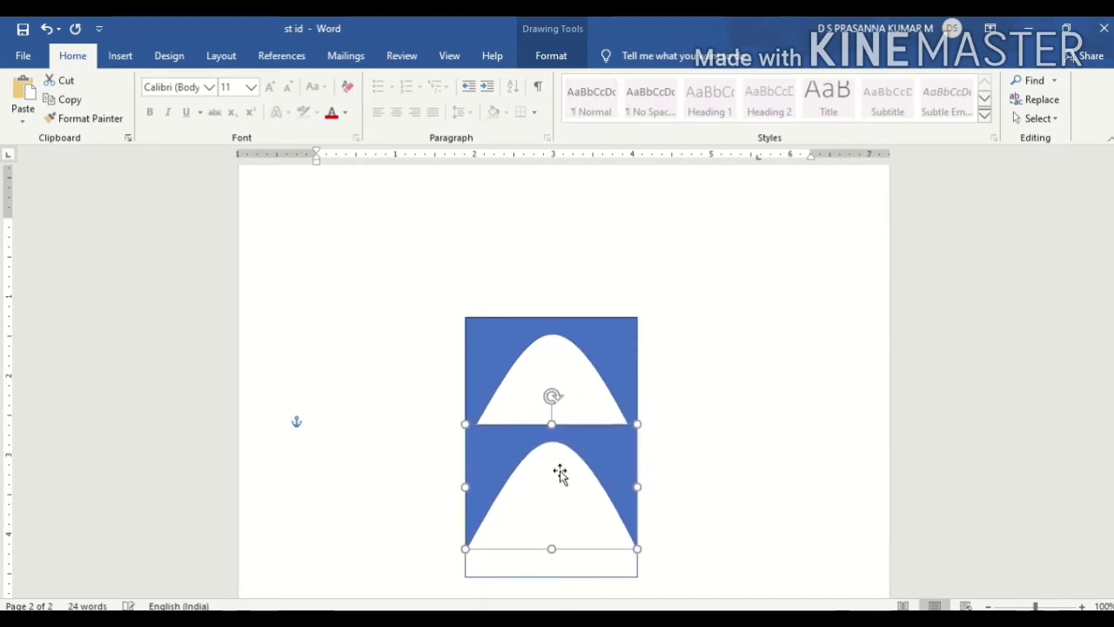
{"action": "key", "text": "Down"}
{"action": "key", "text": "Down"}
{"action": "key", "text": "Down"}
{"action": "key", "text": "Down"}
{"action": "key", "text": "Down"}
{"action": "key", "text": "Down"}
{"action": "key", "text": "Down"}
{"action": "key", "text": "Down"}
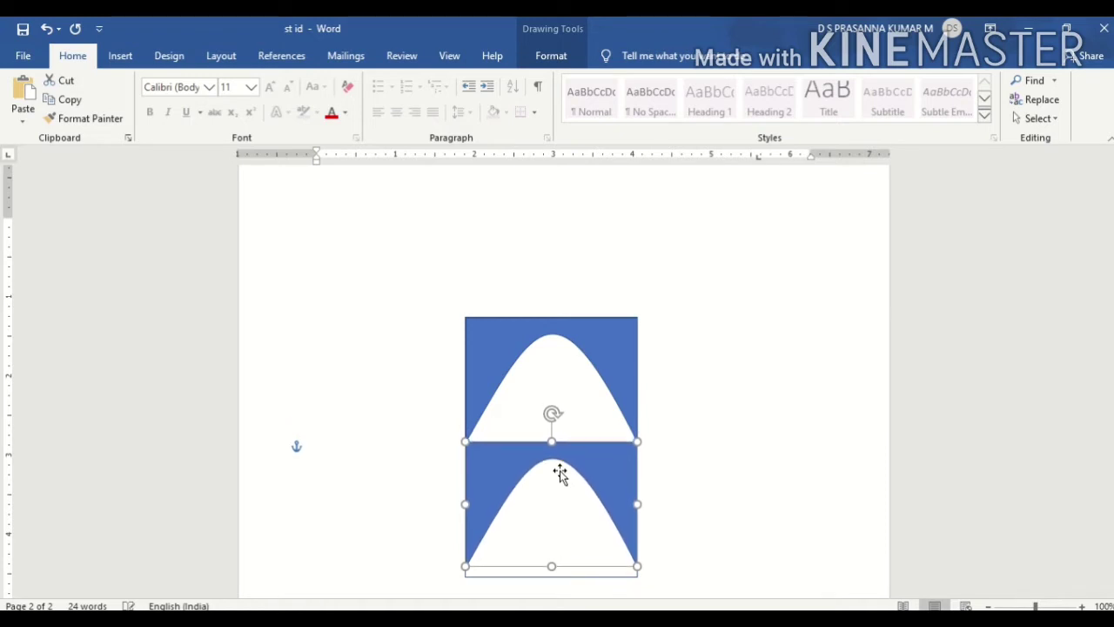
{"action": "key", "text": "Down"}
{"action": "key", "text": "Down"}
{"action": "key", "text": "Down"}
{"action": "key", "text": "Down"}
{"action": "key", "text": "Down"}
{"action": "key", "text": "Down"}
{"action": "key", "text": "Down"}
{"action": "key", "text": "Down"}
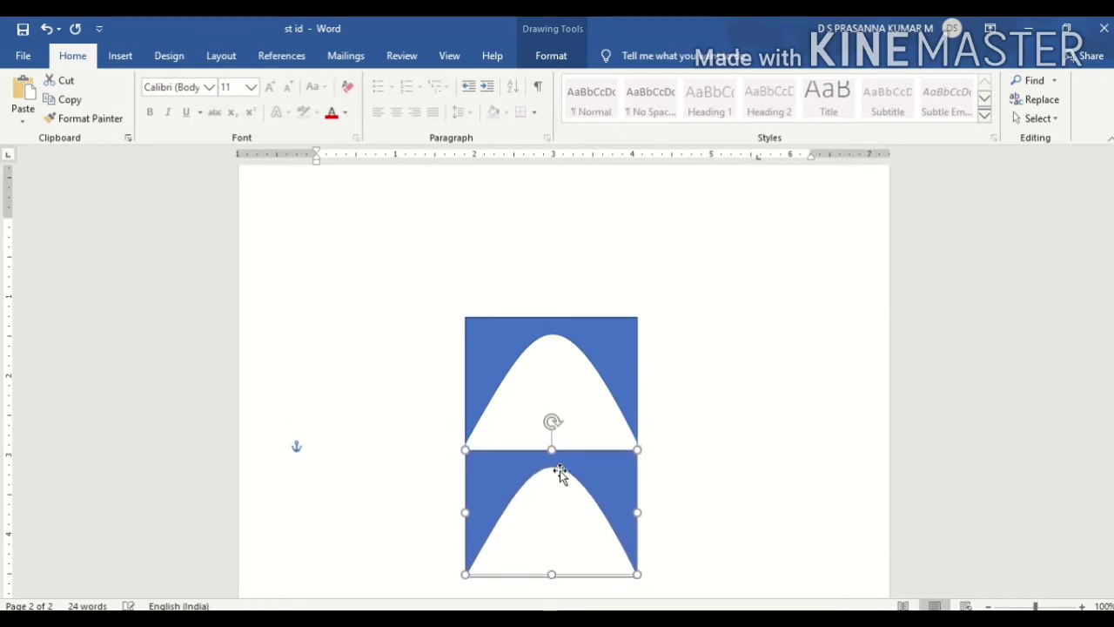
{"action": "key", "text": "Down"}
{"action": "key", "text": "Down"}
{"action": "key", "text": "Down"}
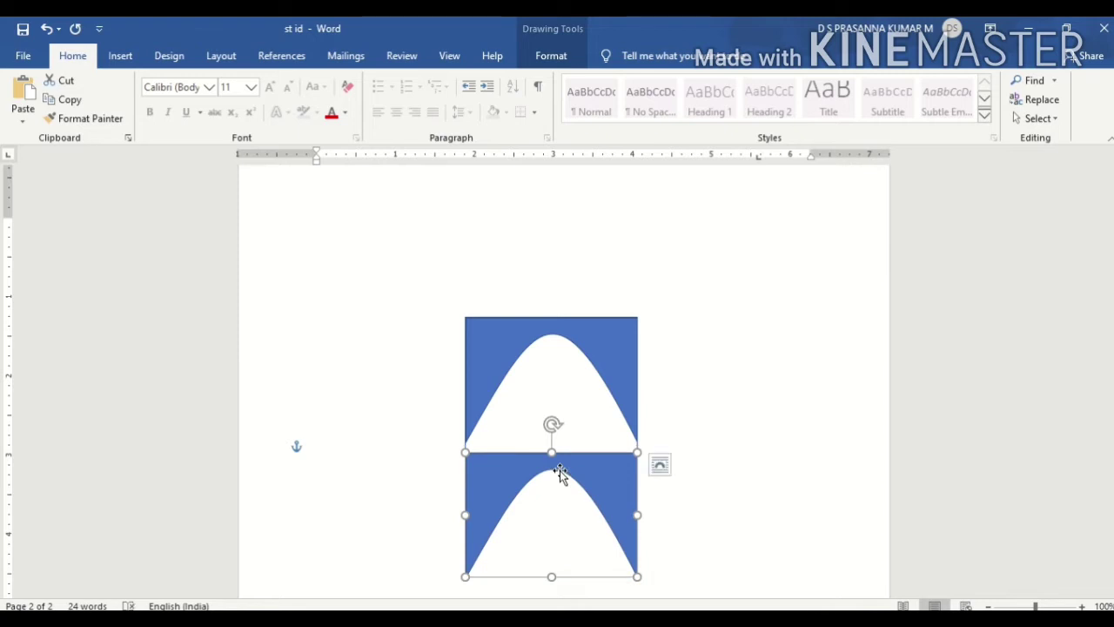
Step: Select the lower arch copy on its own and bring up its shortcut menu
{"action": "right_click", "coordinate": [542, 484]}
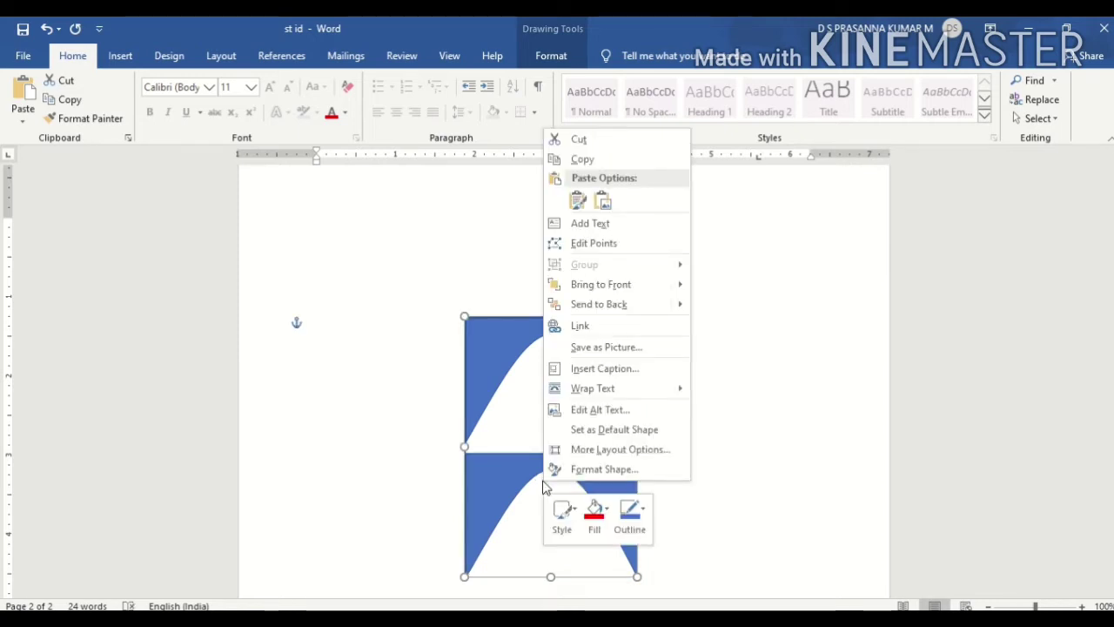
{"action": "left_click", "coordinate": [479, 505]}
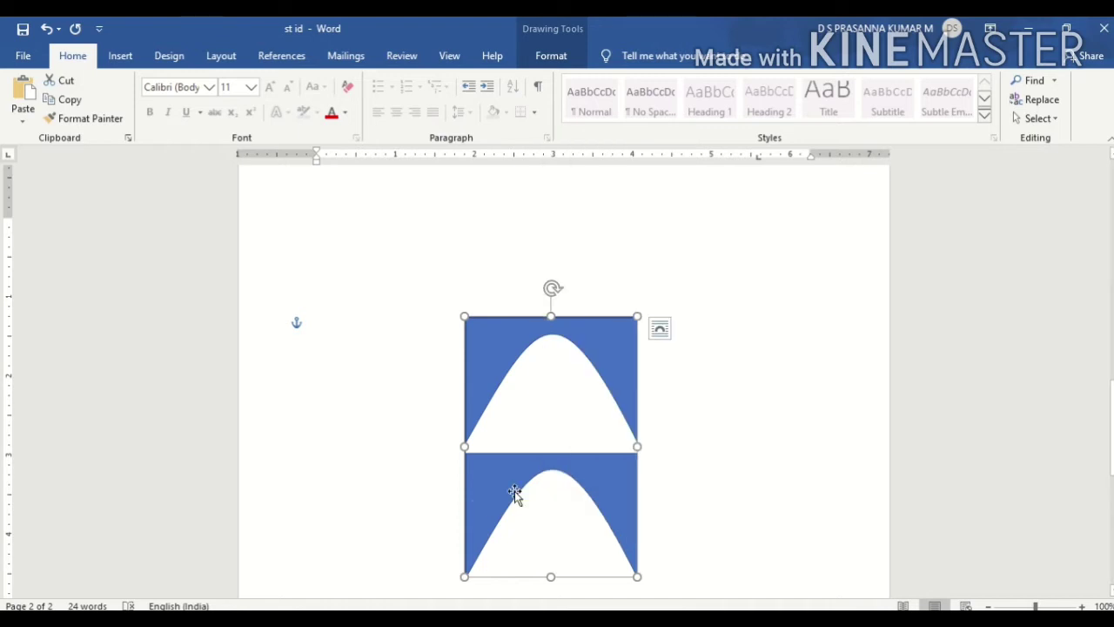
{"action": "left_click", "coordinate": [609, 485]}
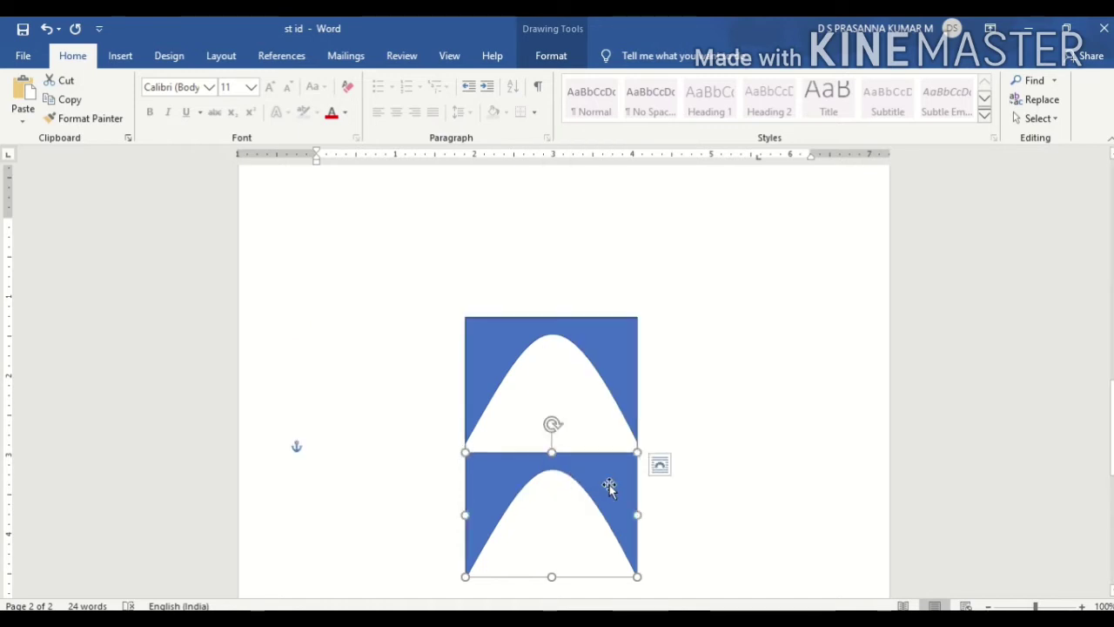
{"action": "right_click", "coordinate": [610, 485]}
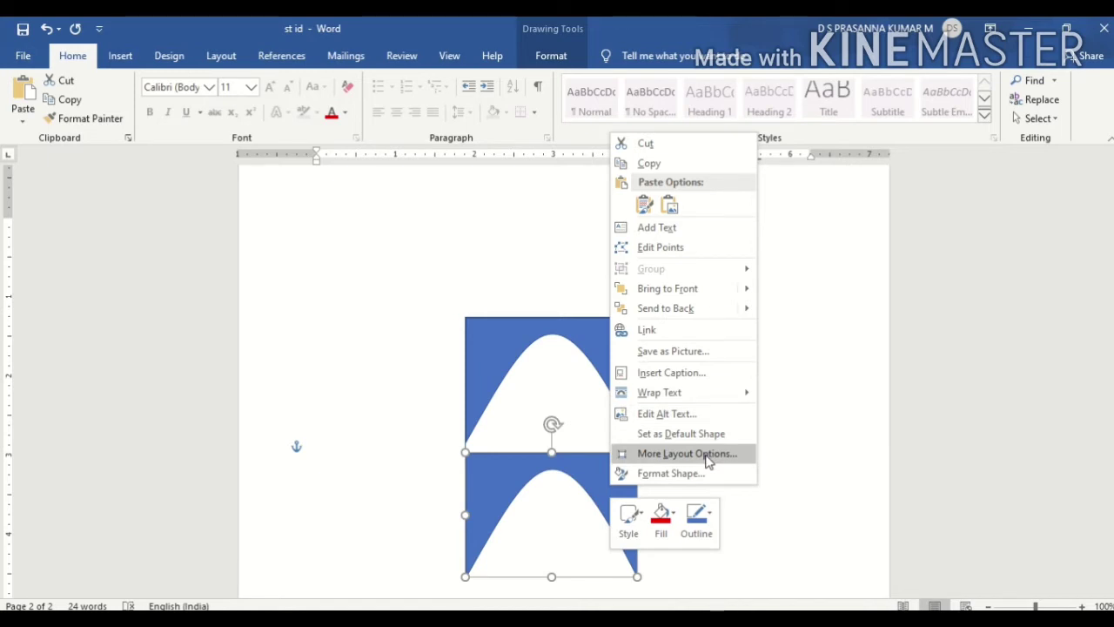
Step: In the lower arch's 3-D Rotation settings, step its X rotation round until the arch flips
{"action": "left_click", "coordinate": [668, 473]}
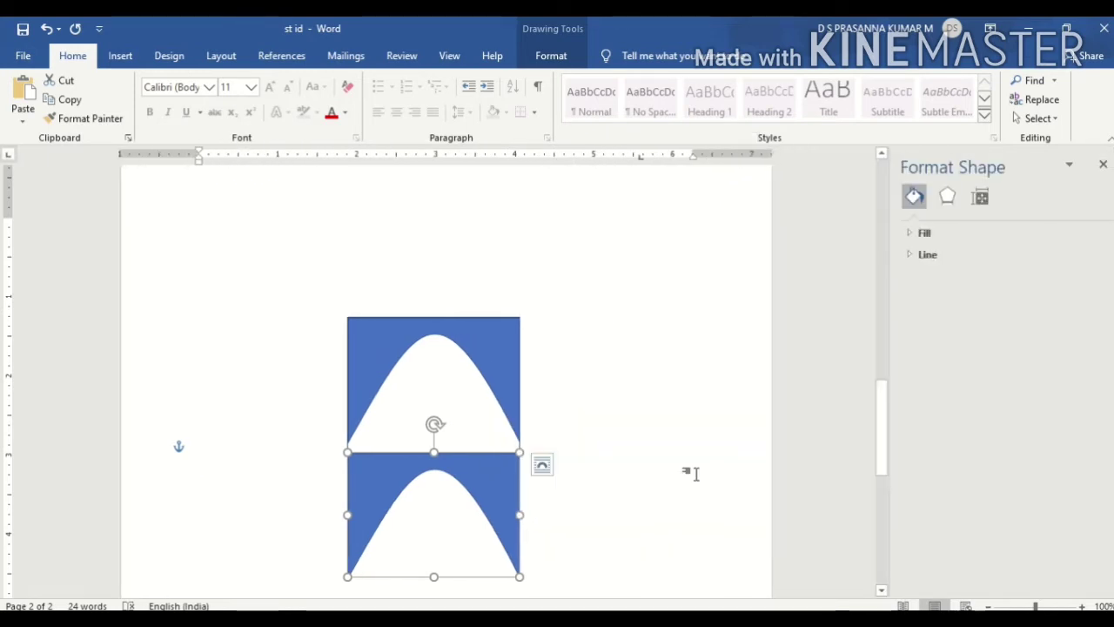
{"action": "left_click", "coordinate": [949, 198]}
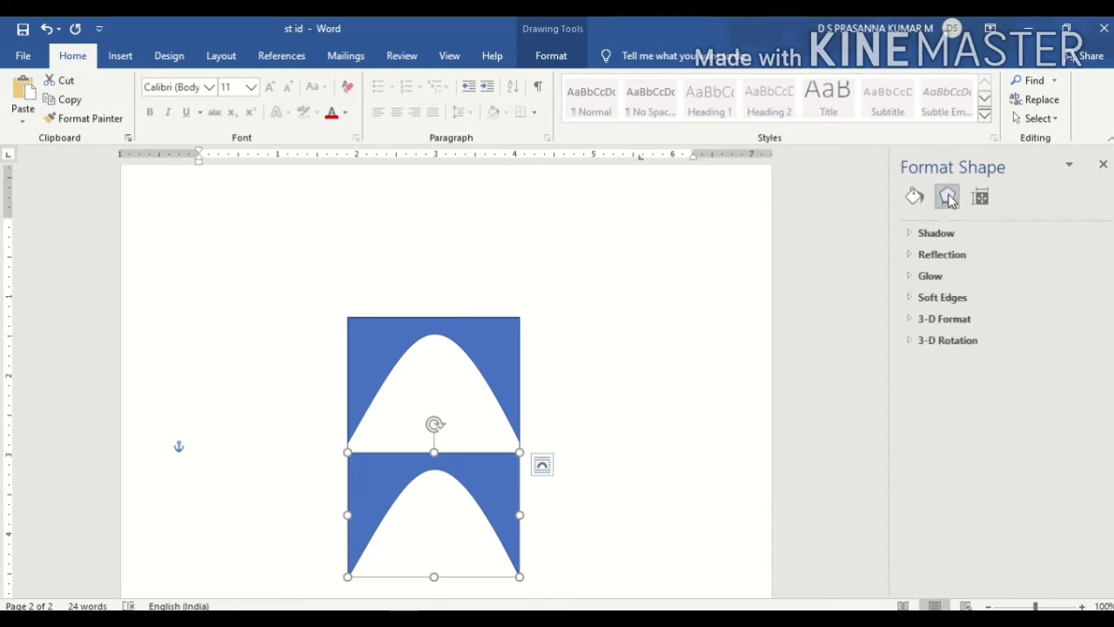
{"action": "left_click", "coordinate": [930, 341]}
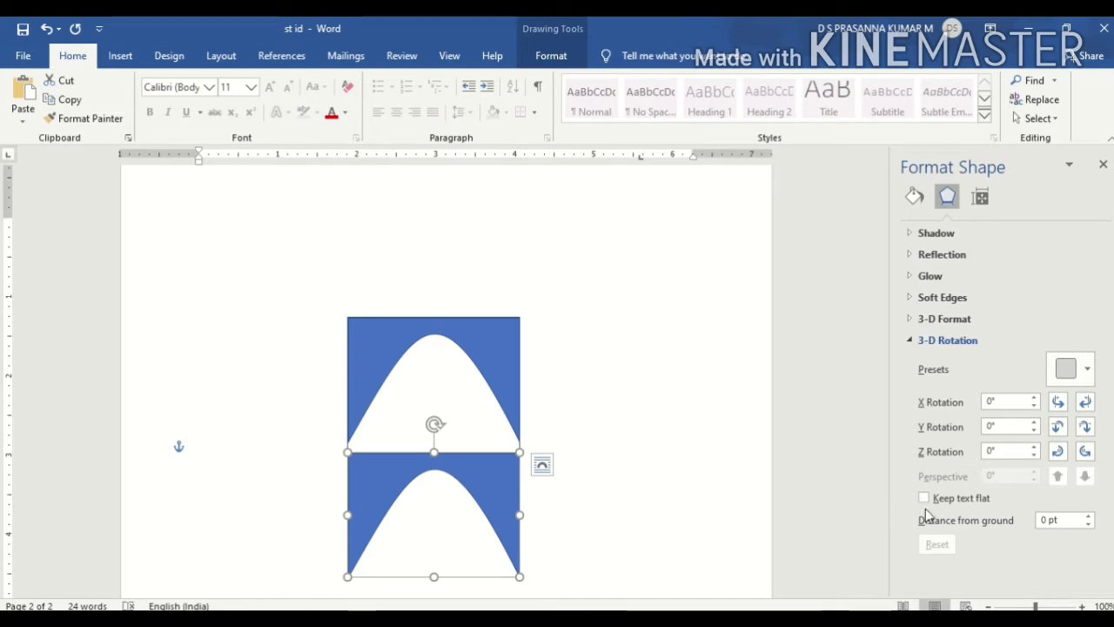
{"action": "left_click", "coordinate": [1086, 403]}
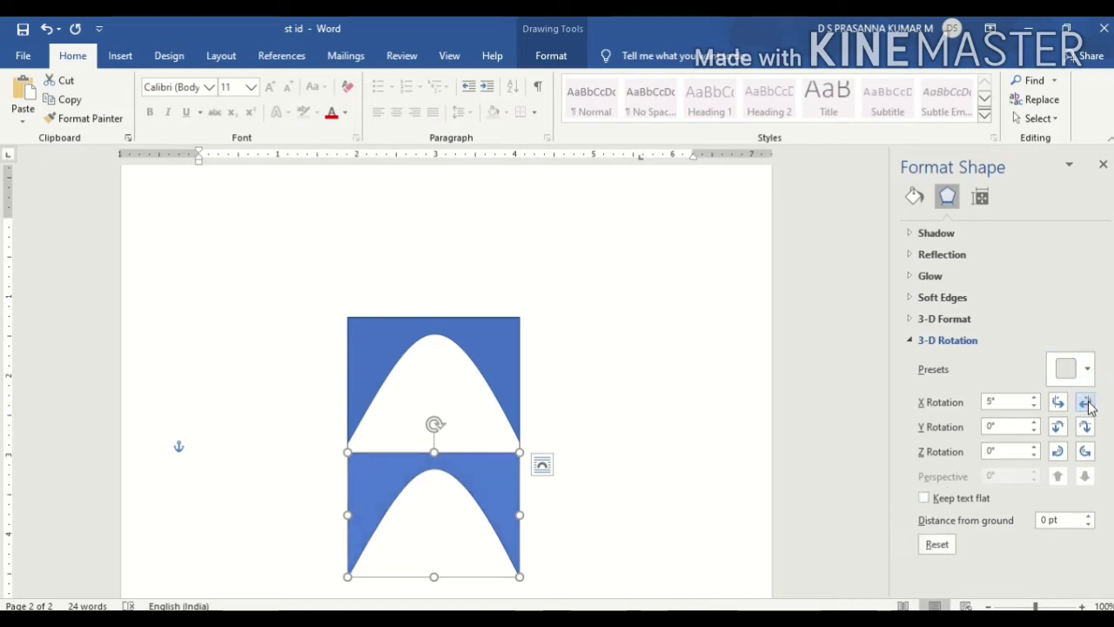
{"action": "left_click", "coordinate": [1086, 403]}
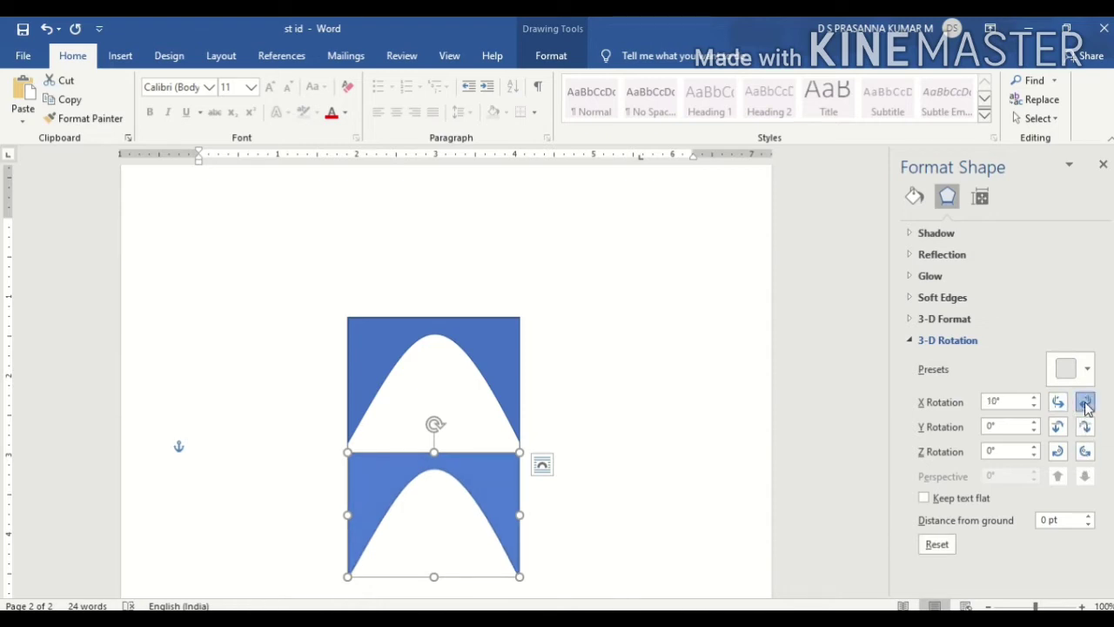
{"action": "left_click", "coordinate": [1085, 403]}
{"action": "left_click", "coordinate": [1085, 403]}
{"action": "left_click", "coordinate": [1085, 403]}
{"action": "left_click", "coordinate": [1086, 402]}
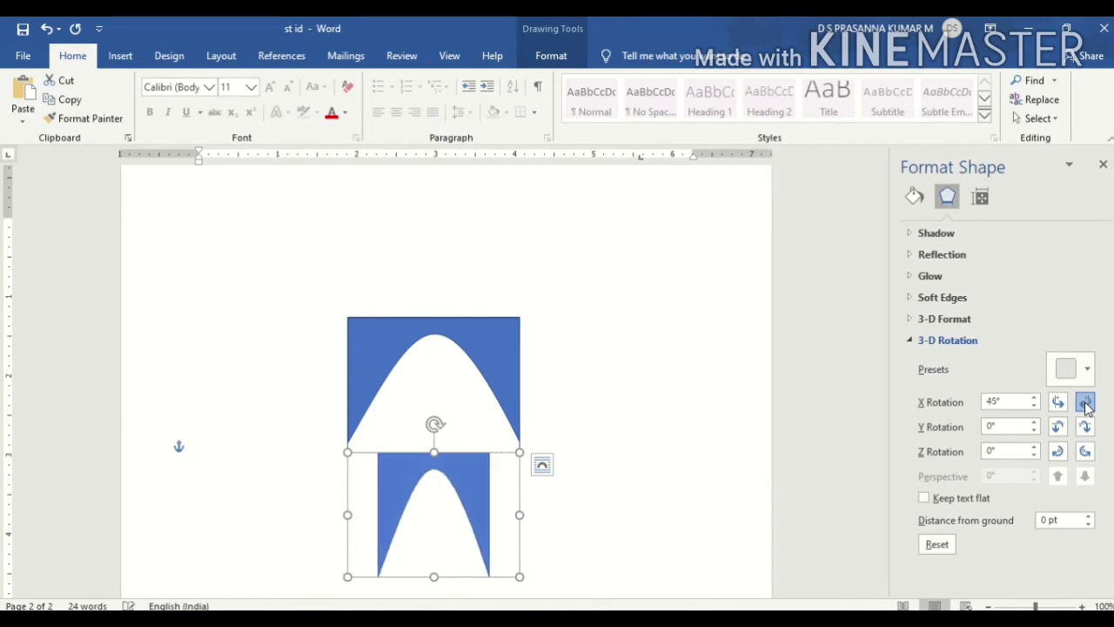
{"action": "left_click", "coordinate": [1085, 402]}
{"action": "left_click", "coordinate": [1086, 402]}
{"action": "left_click", "coordinate": [1085, 402]}
{"action": "left_click", "coordinate": [1085, 402]}
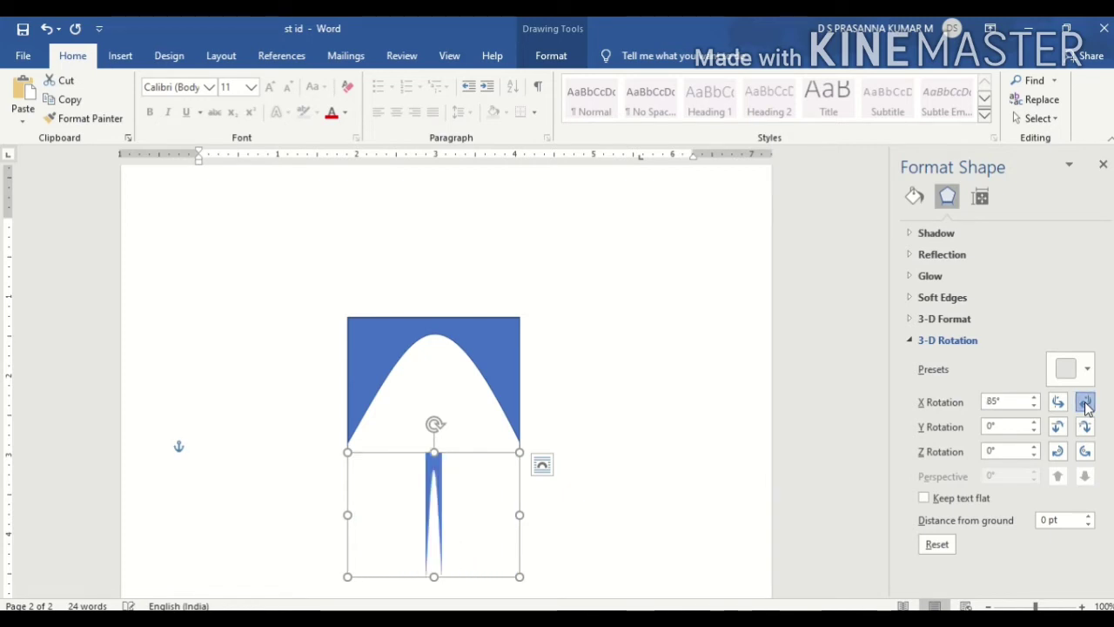
{"action": "left_click", "coordinate": [1085, 402]}
{"action": "left_click", "coordinate": [1085, 402]}
{"action": "left_click", "coordinate": [1085, 402]}
{"action": "left_click", "coordinate": [1085, 402]}
{"action": "left_click", "coordinate": [1086, 402]}
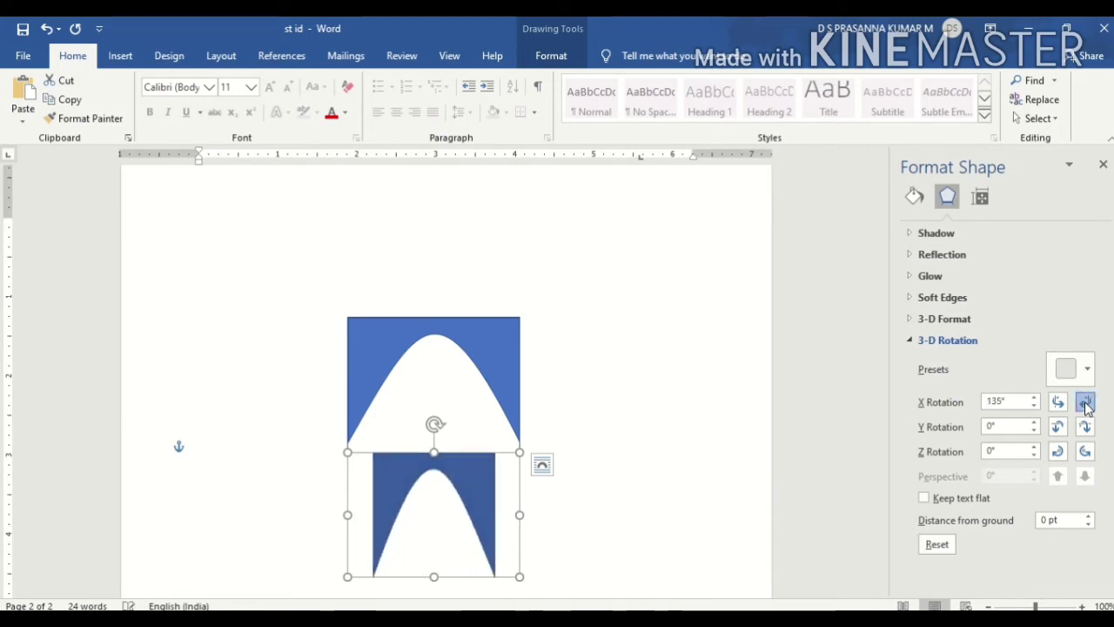
{"action": "left_click", "coordinate": [1085, 402]}
{"action": "left_click", "coordinate": [1085, 403]}
{"action": "left_click", "coordinate": [1085, 402]}
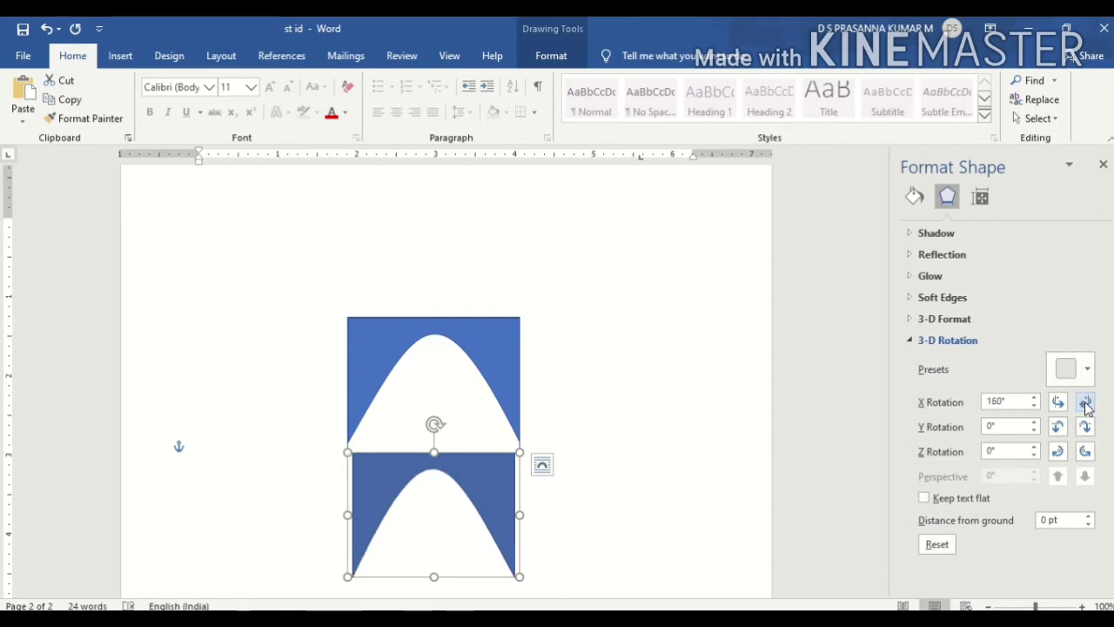
{"action": "left_click", "coordinate": [1085, 402]}
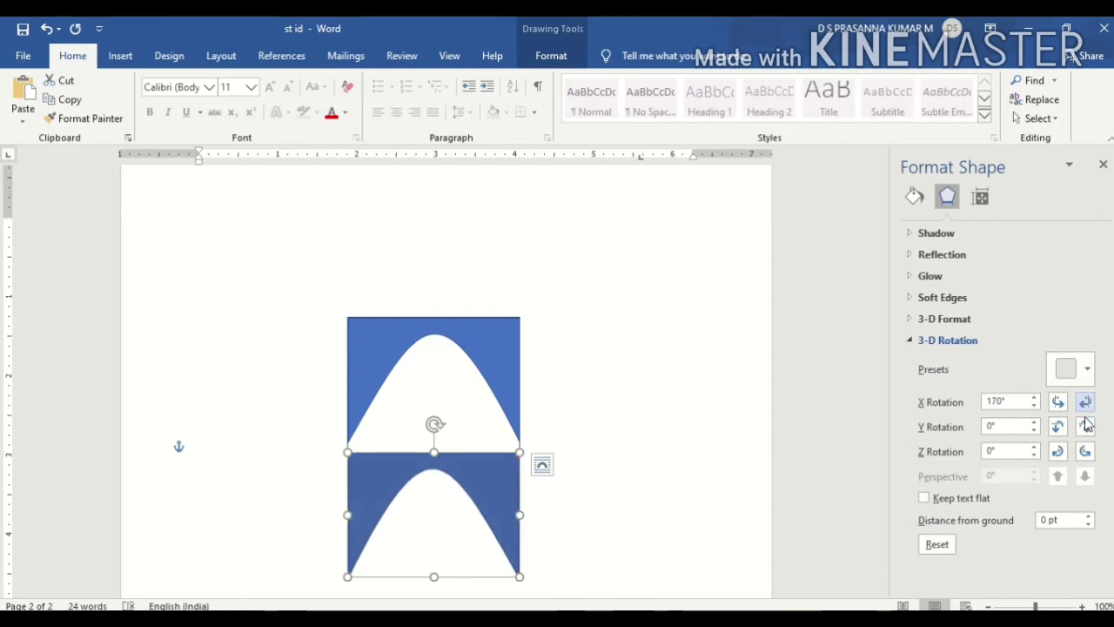
Step: Step the lower arch's Y rotation back down to 0° so it lies flat
{"action": "left_click", "coordinate": [1060, 428]}
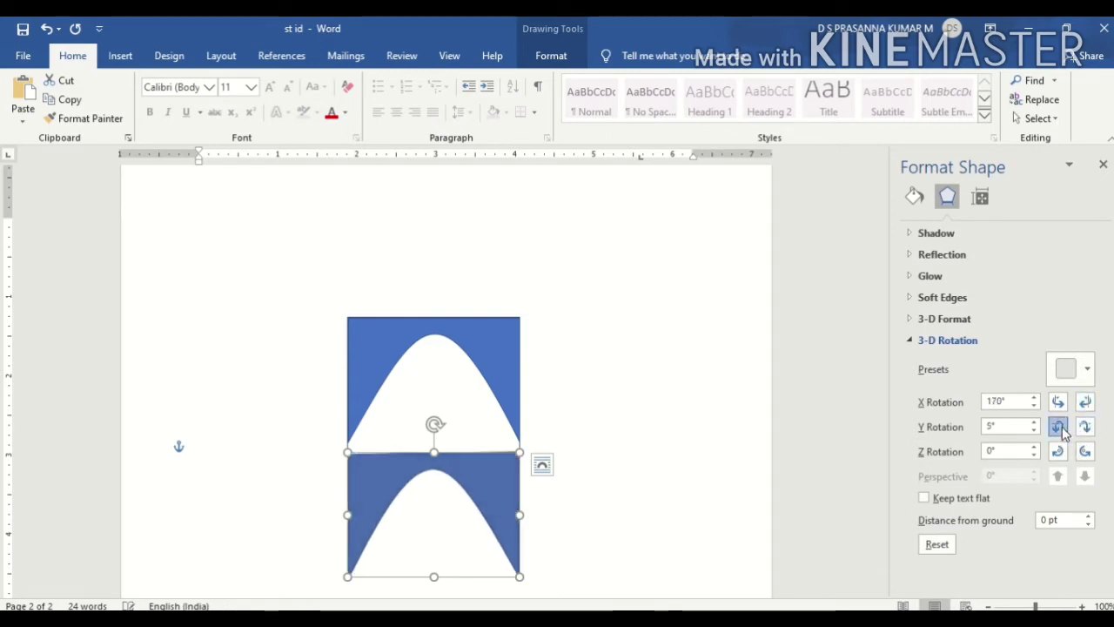
{"action": "left_click", "coordinate": [1060, 428]}
{"action": "left_click", "coordinate": [1060, 428]}
{"action": "left_click", "coordinate": [1060, 428]}
{"action": "left_click", "coordinate": [1059, 427]}
{"action": "left_click", "coordinate": [1058, 426]}
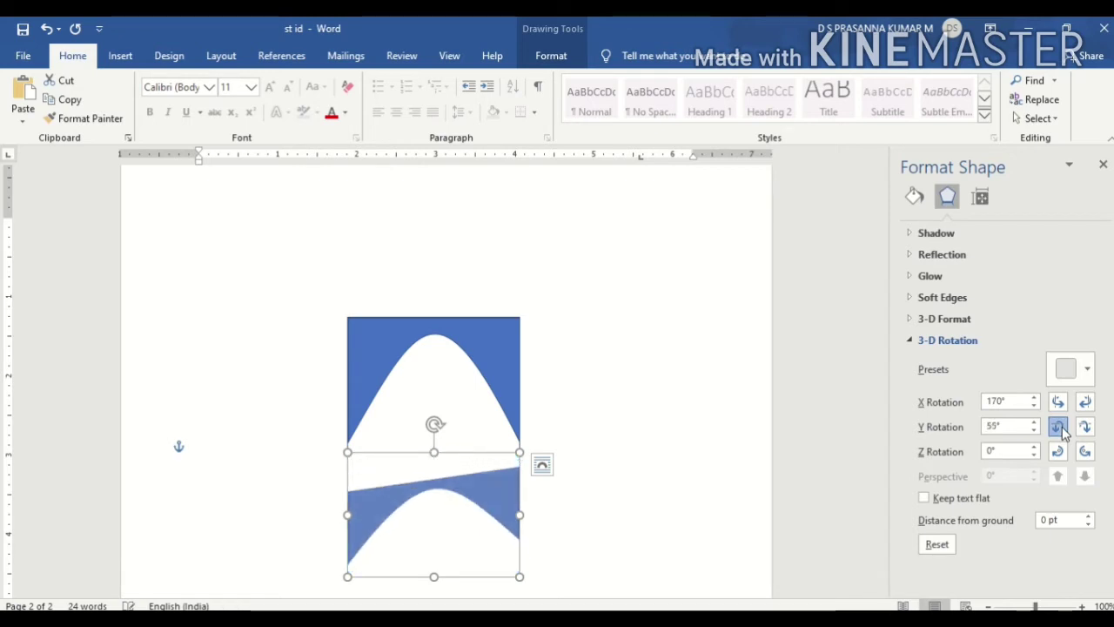
{"action": "left_click", "coordinate": [1059, 426]}
{"action": "left_click", "coordinate": [1059, 426]}
{"action": "left_click", "coordinate": [1058, 427]}
{"action": "left_click", "coordinate": [1060, 428]}
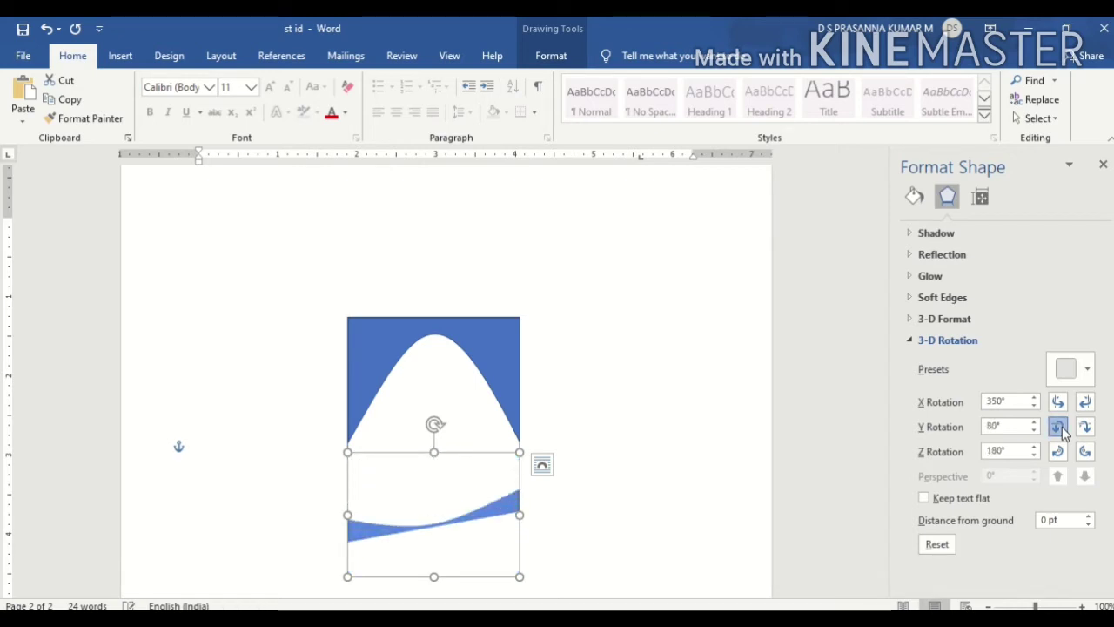
{"action": "left_click", "coordinate": [1059, 427]}
{"action": "left_click", "coordinate": [1059, 427]}
{"action": "left_click", "coordinate": [1059, 427]}
{"action": "left_click", "coordinate": [1059, 427]}
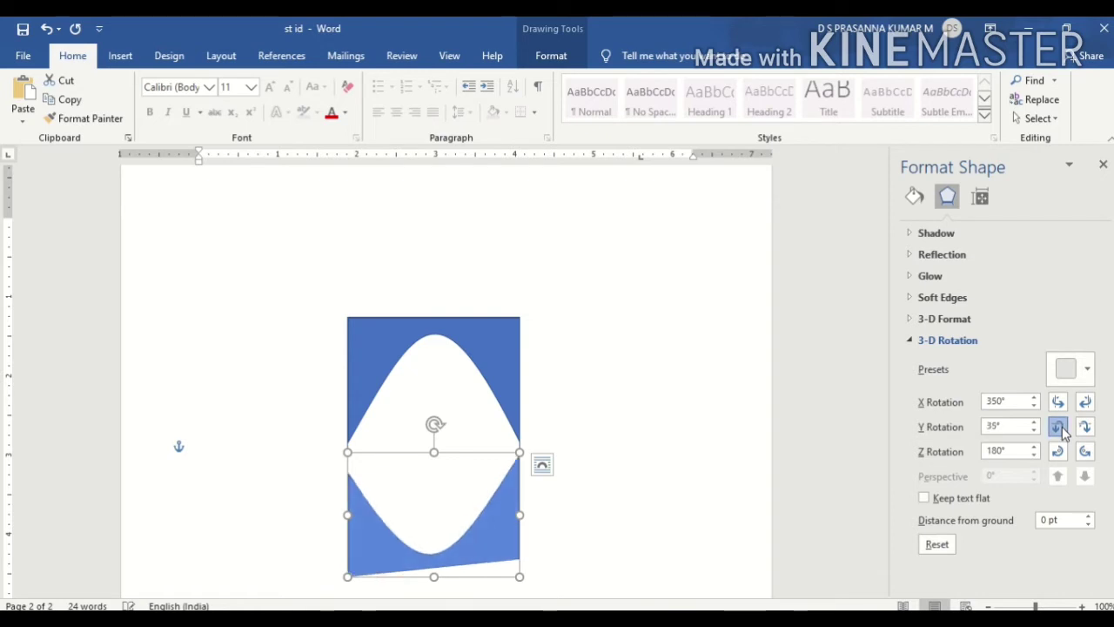
{"action": "left_click", "coordinate": [1059, 426]}
{"action": "left_click", "coordinate": [1059, 427]}
{"action": "left_click", "coordinate": [1058, 427]}
{"action": "left_click", "coordinate": [1058, 427]}
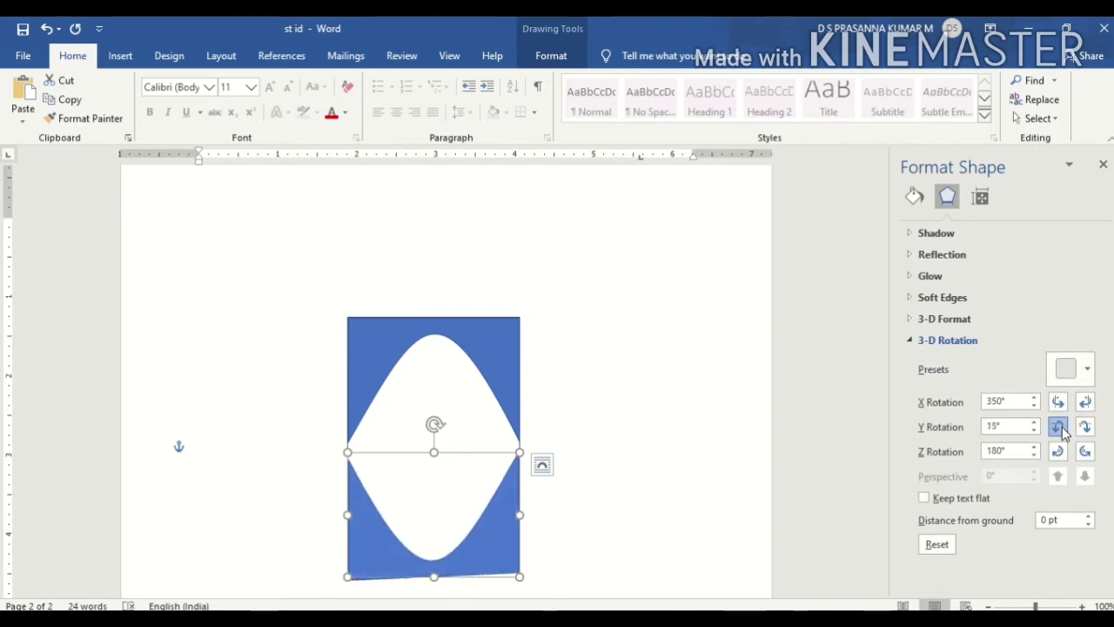
{"action": "left_click", "coordinate": [1059, 427]}
{"action": "left_click", "coordinate": [1059, 426]}
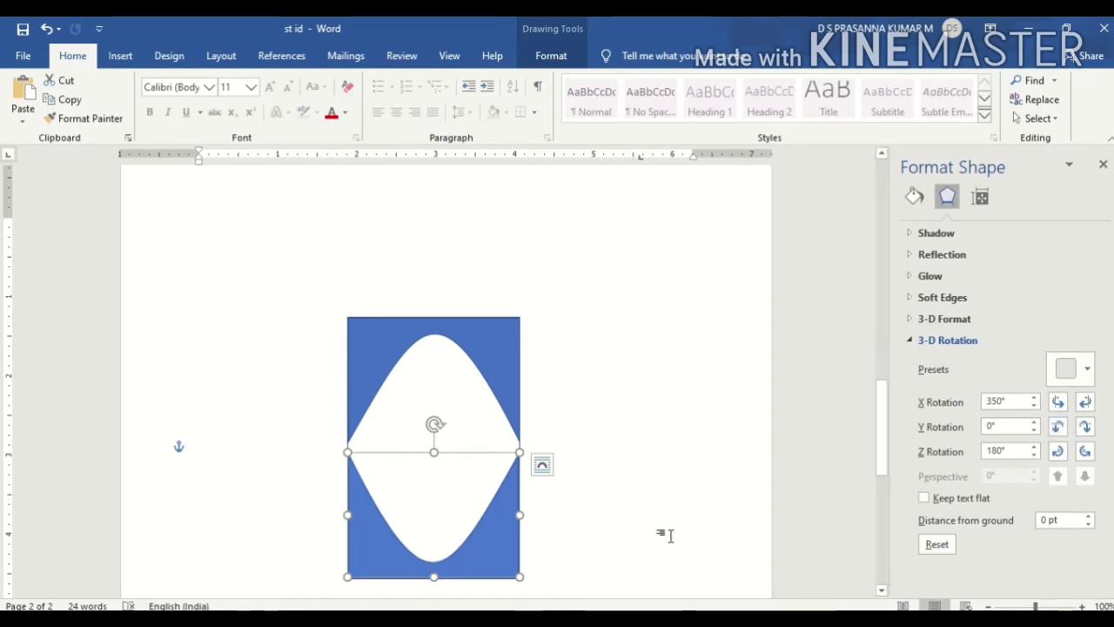
Step: Fine-tune the lower arch's height with Shift+Up and Shift+Down nudges
{"action": "key", "text": "shift+Up"}
{"action": "key", "text": "shift+Up"}
{"action": "key", "text": "shift+Up"}
{"action": "key", "text": "shift+Up"}
{"action": "key", "text": "shift+Up"}
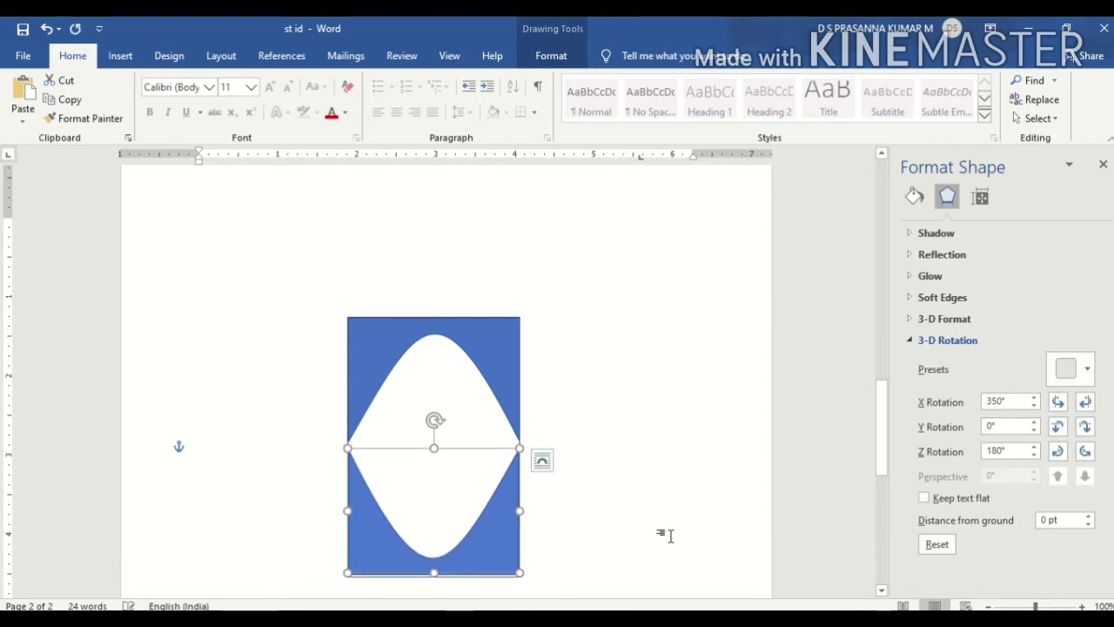
{"action": "key", "text": "shift+Down"}
{"action": "key", "text": "shift+Down"}
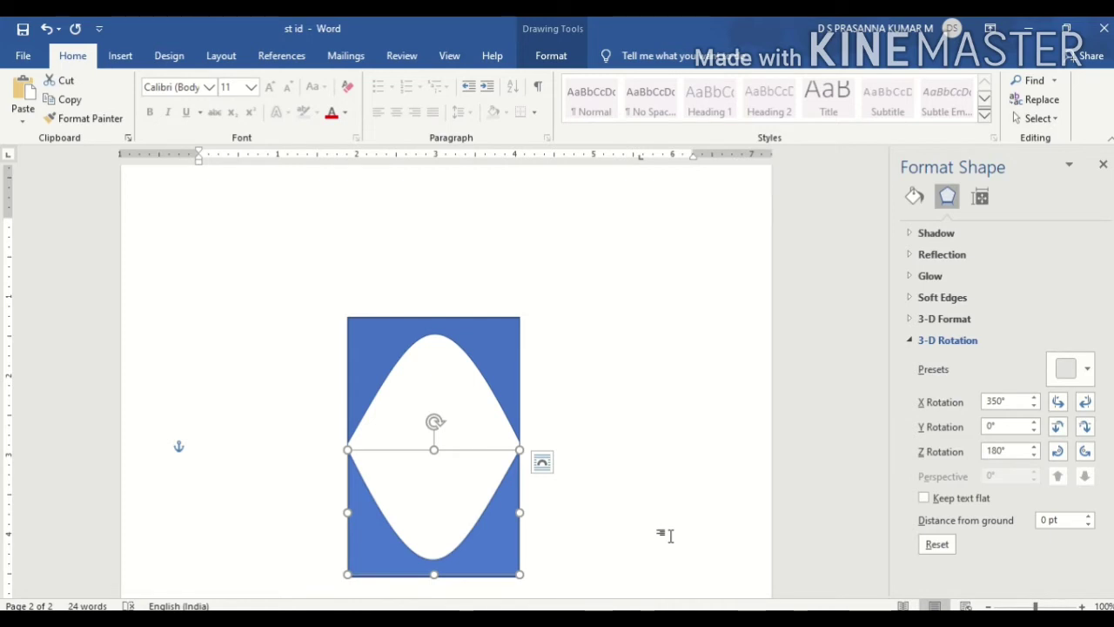
{"action": "key", "text": "Return"}
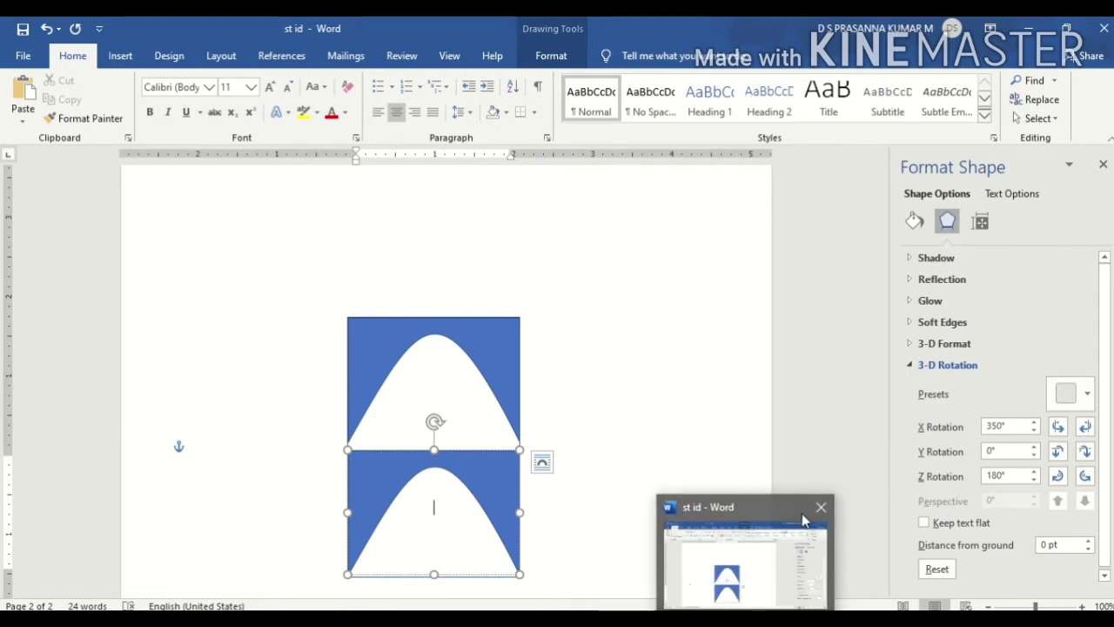
{"action": "left_click", "coordinate": [1104, 578]}
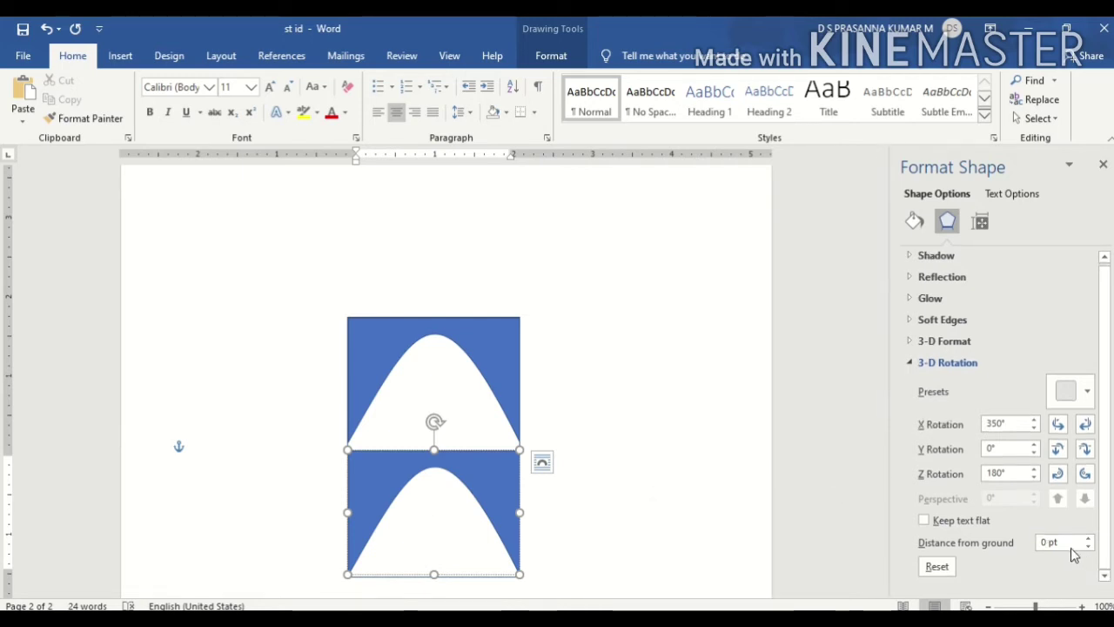
Step: Set the lower arch's Y rotation to 360° and compare it against the upper arch
{"action": "left_click", "coordinate": [1058, 449]}
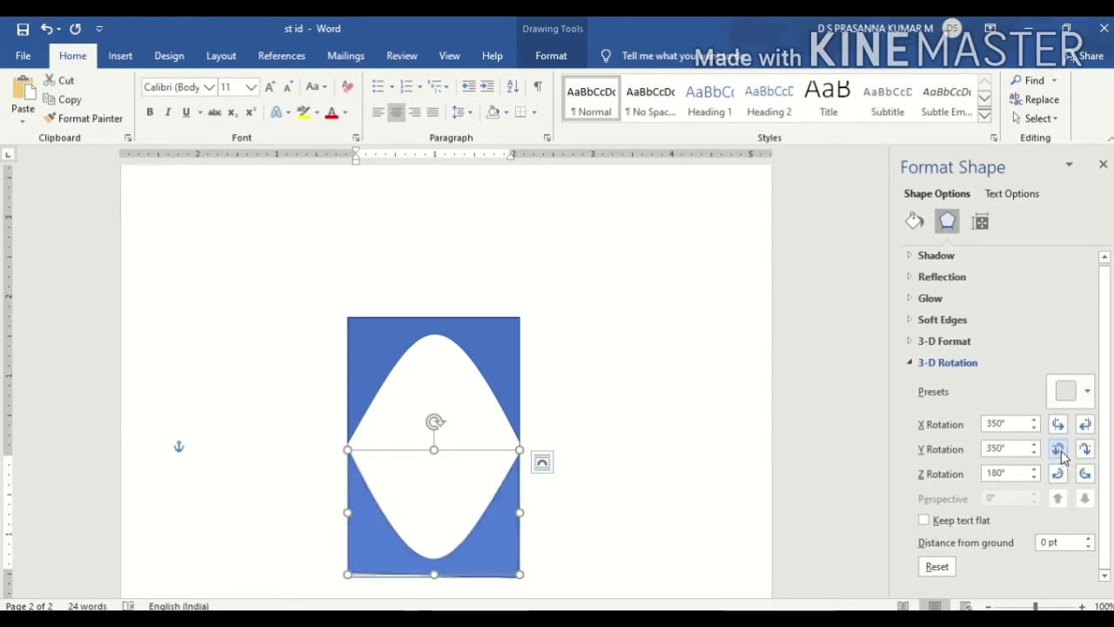
{"action": "left_click", "coordinate": [1085, 449]}
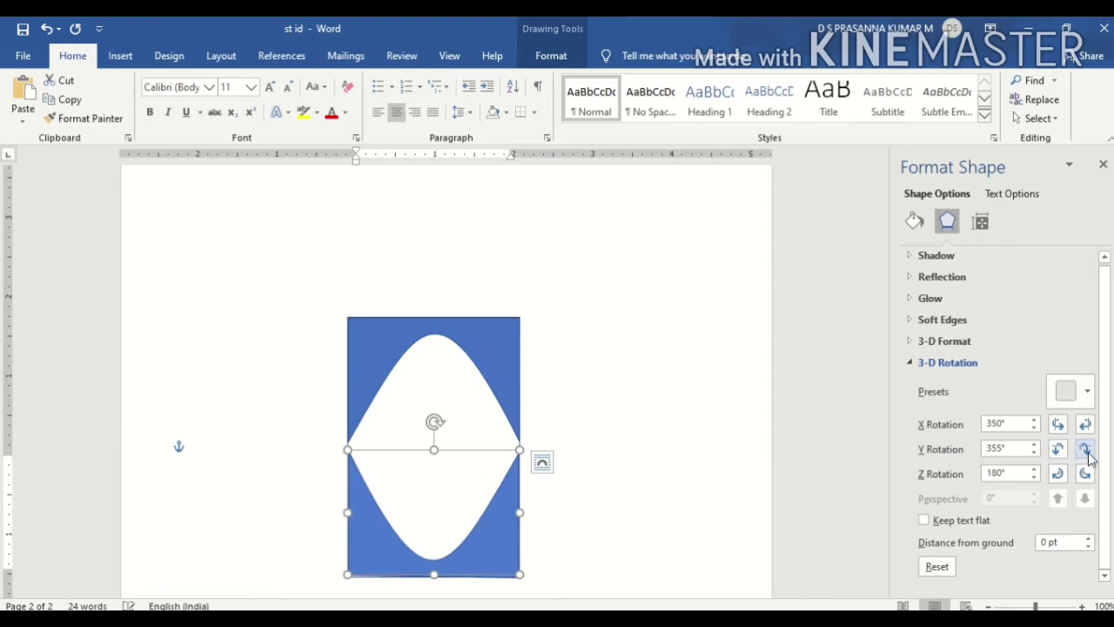
{"action": "left_click", "coordinate": [1085, 450]}
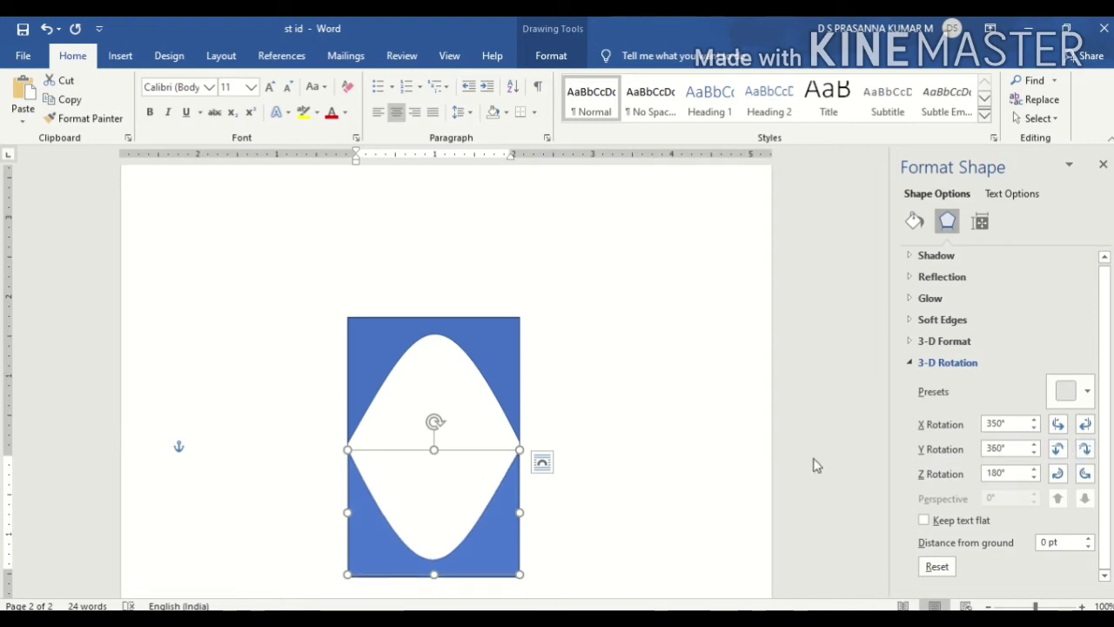
{"action": "left_click", "coordinate": [429, 356]}
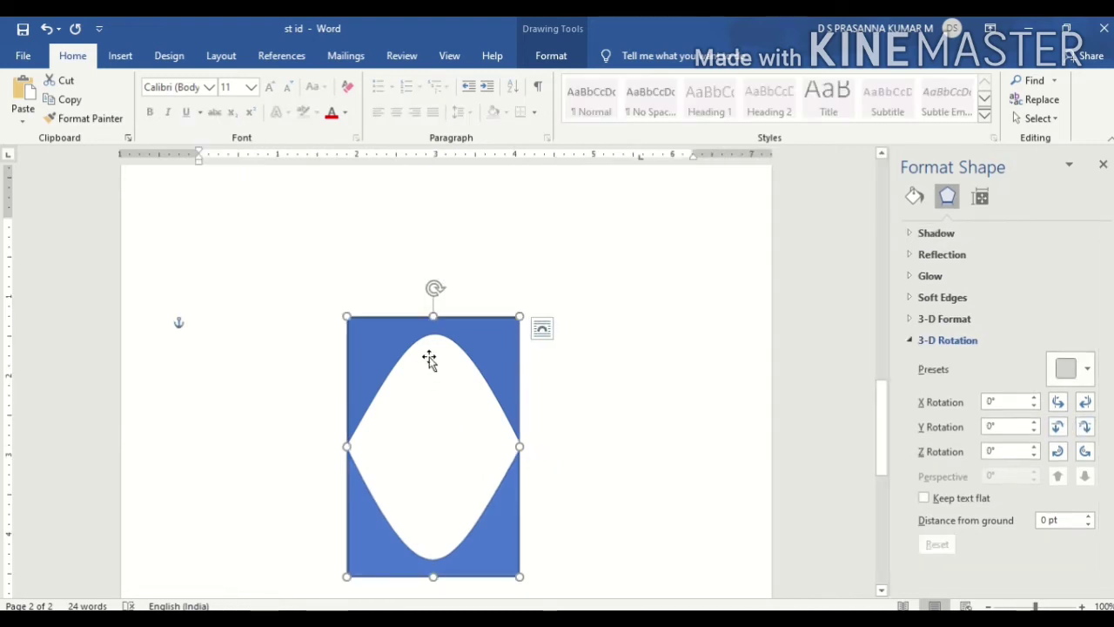
{"action": "left_click", "coordinate": [480, 546]}
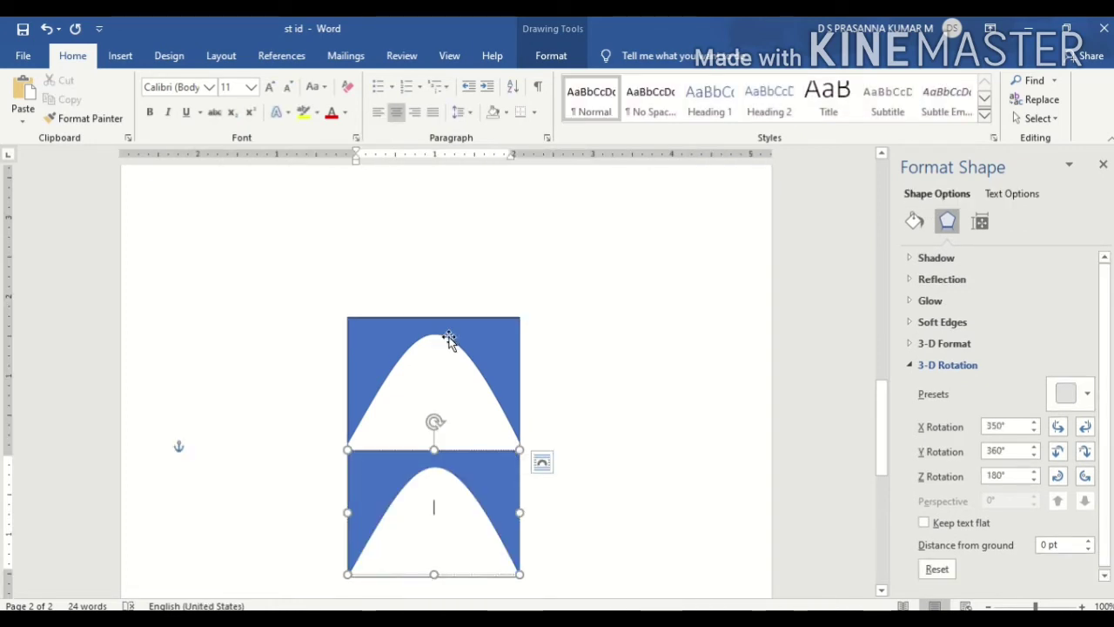
{"action": "left_click", "coordinate": [452, 338]}
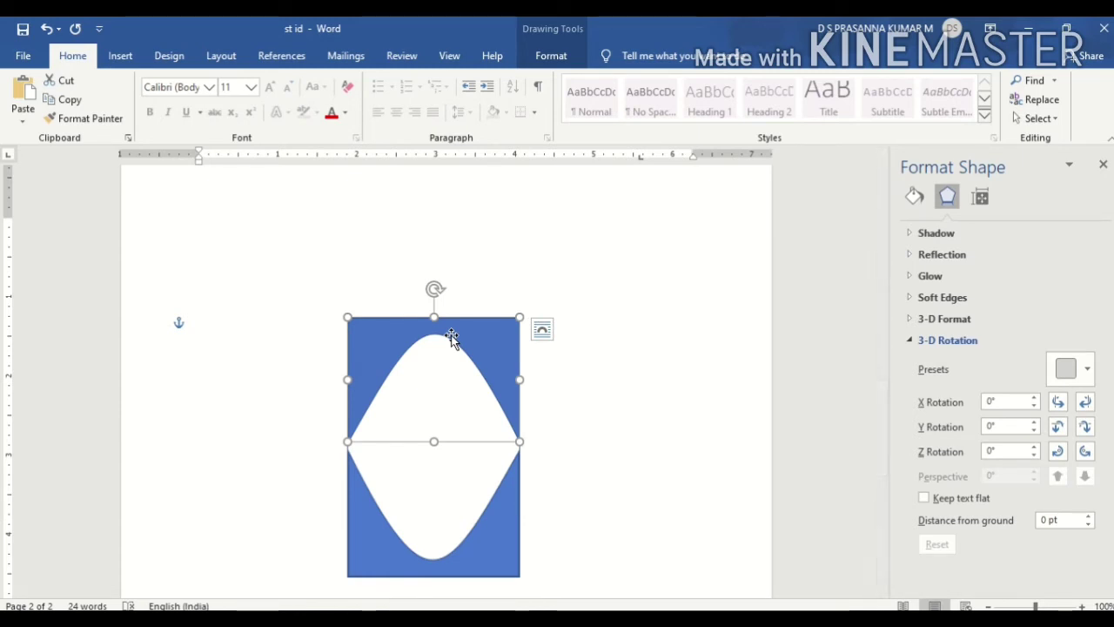
Step: Select the lower arch and return its Z rotation to exactly 180°
{"action": "left_click", "coordinate": [355, 494]}
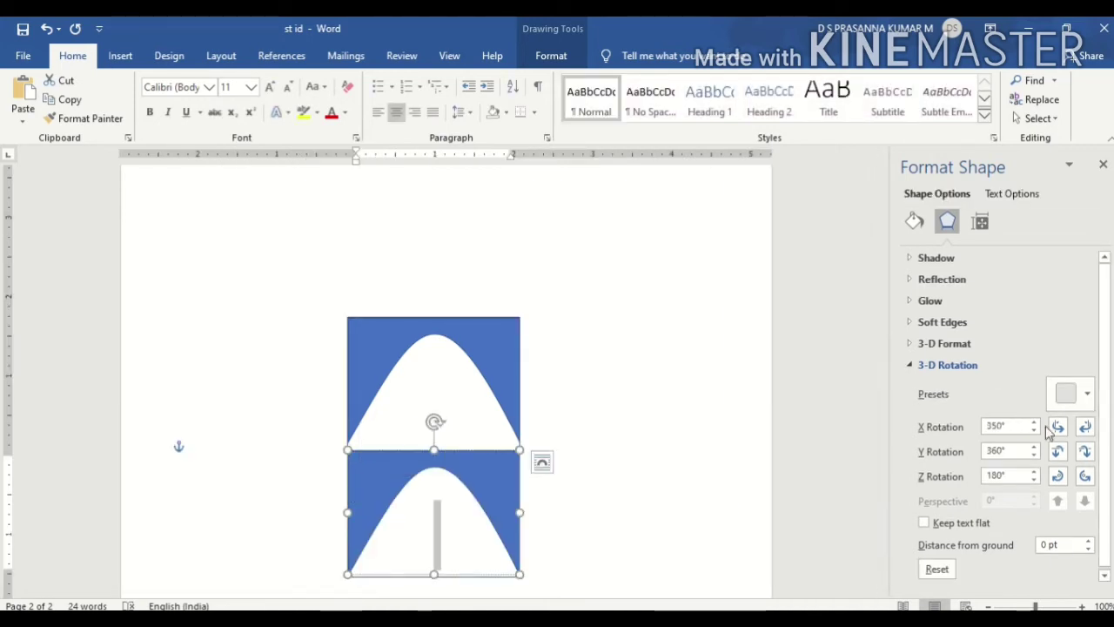
{"action": "left_click", "coordinate": [1059, 479]}
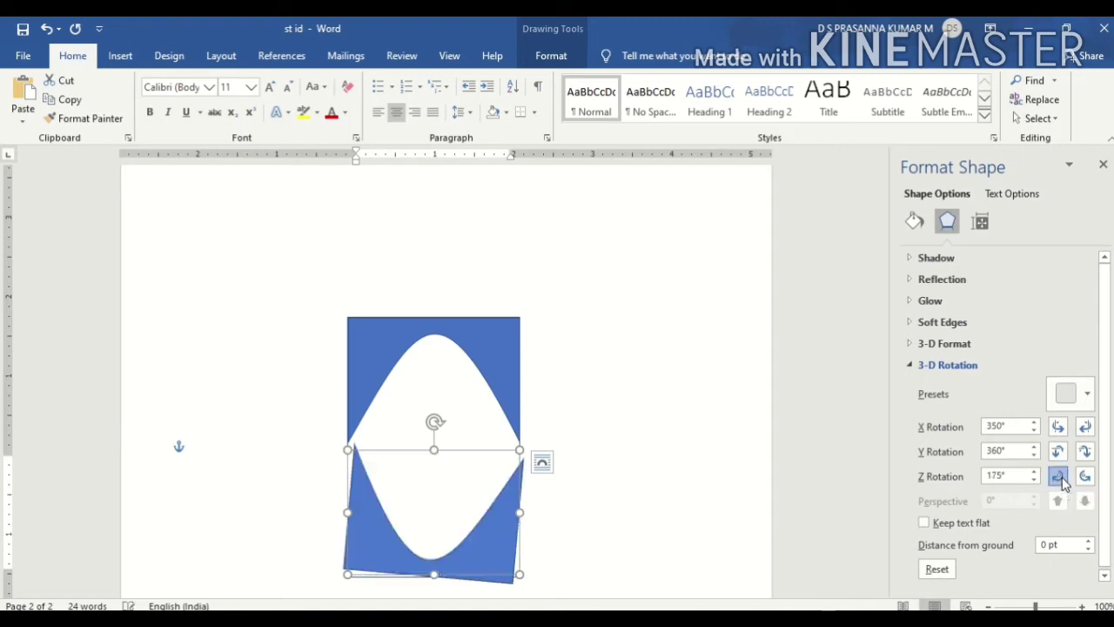
{"action": "left_click", "coordinate": [1058, 479]}
{"action": "left_click", "coordinate": [1085, 477]}
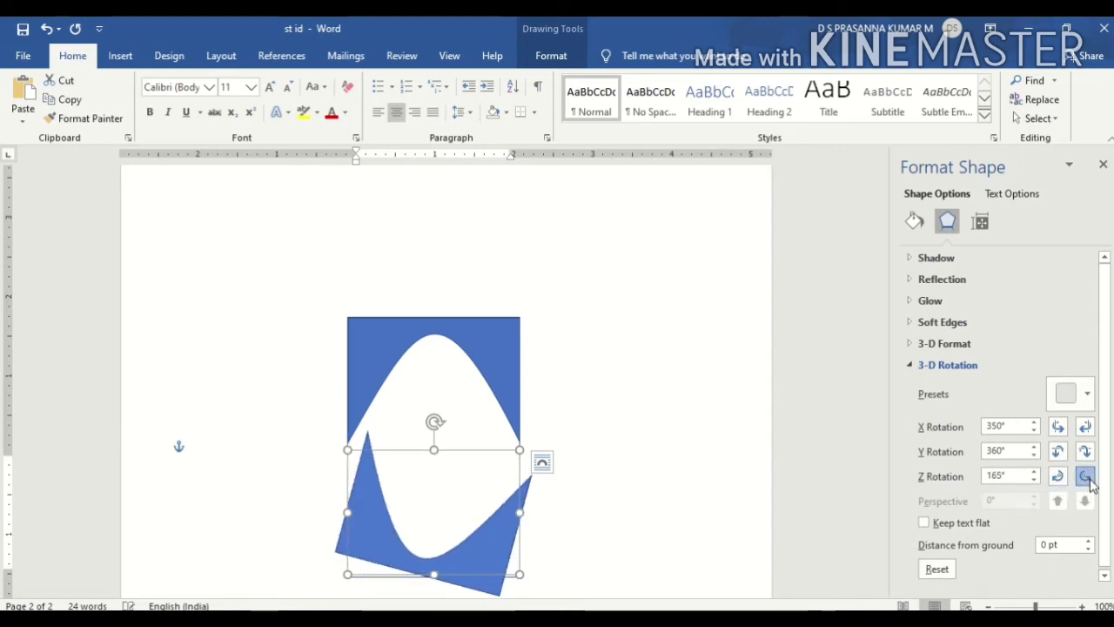
{"action": "left_click", "coordinate": [1085, 477]}
{"action": "left_click", "coordinate": [1085, 477]}
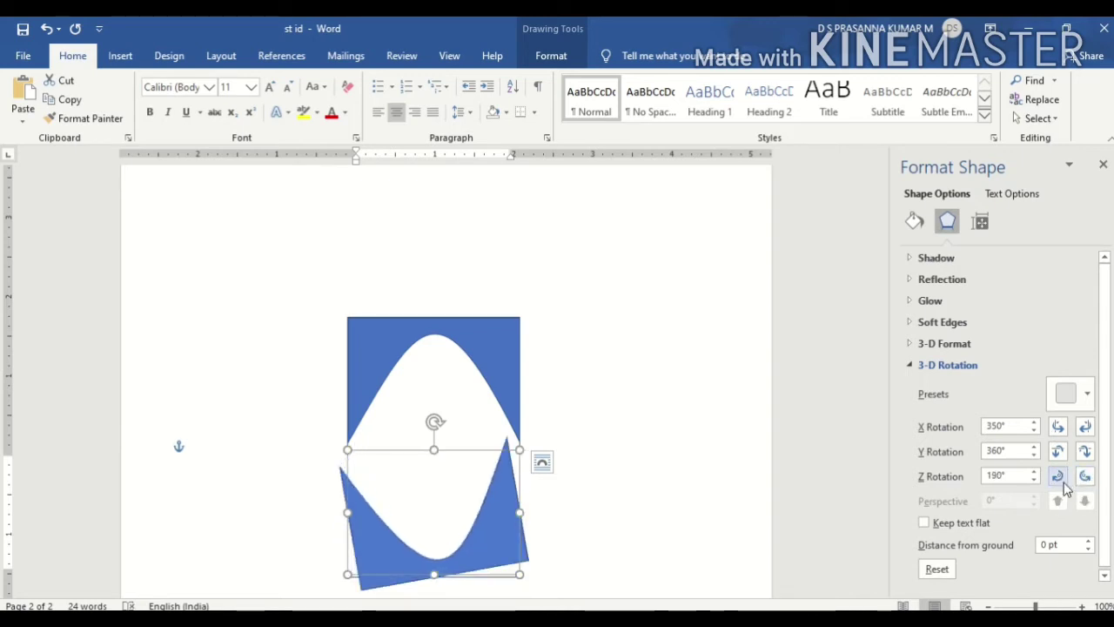
{"action": "left_click", "coordinate": [1063, 484]}
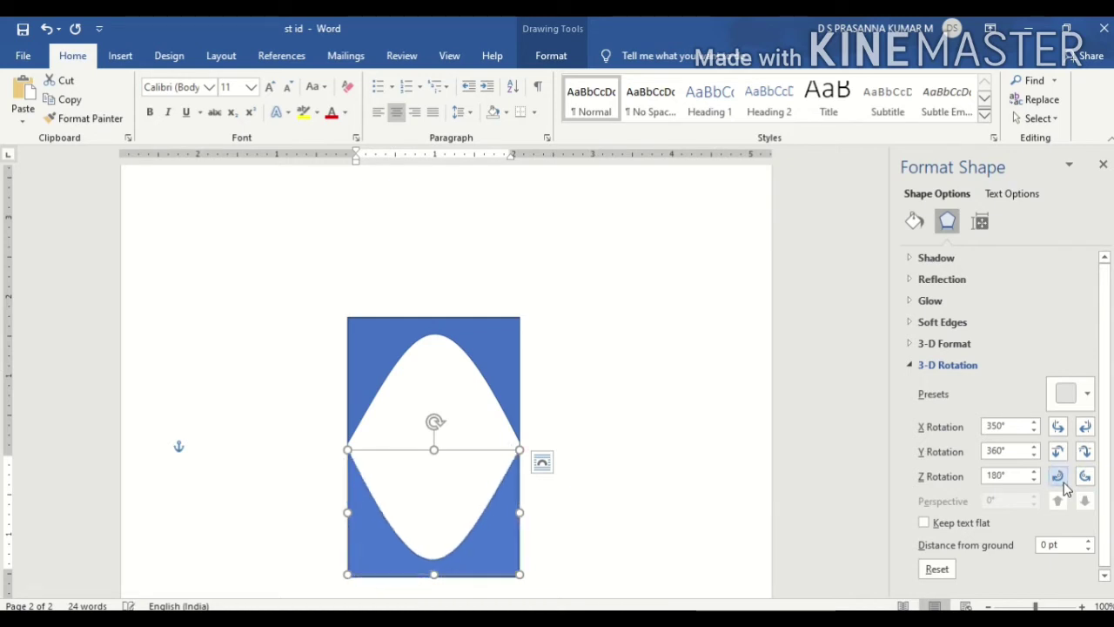
Step: Bring the lower arch's X rotation to 0° and turn on Keep text flat
{"action": "left_click", "coordinate": [1058, 426]}
{"action": "left_click", "coordinate": [1058, 427]}
{"action": "left_click", "coordinate": [1058, 426]}
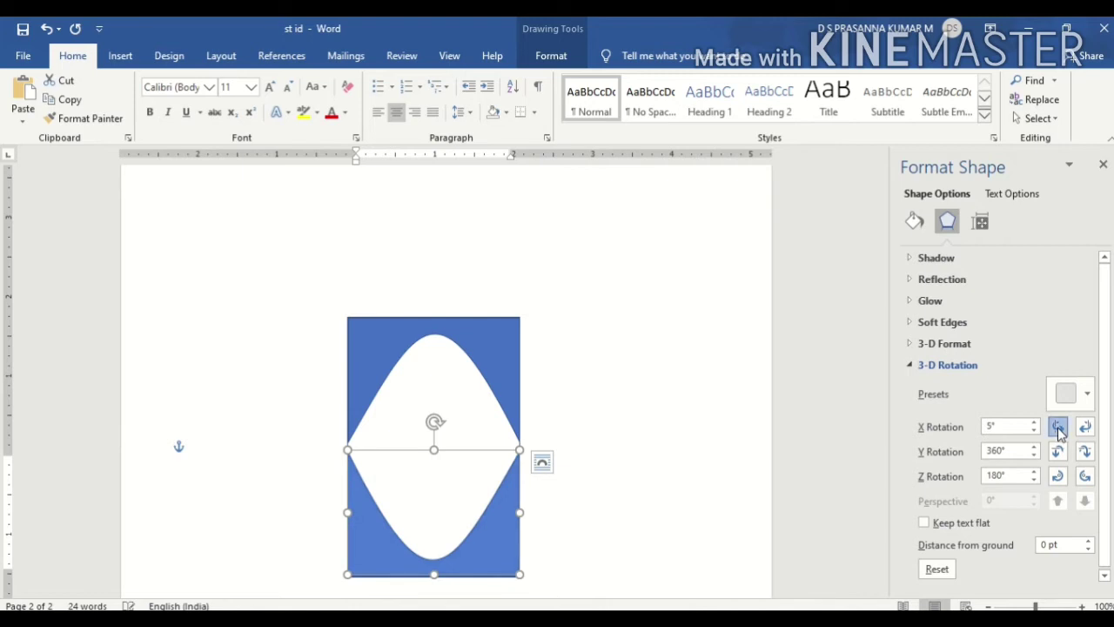
{"action": "left_click", "coordinate": [1058, 426]}
{"action": "left_click", "coordinate": [1085, 426]}
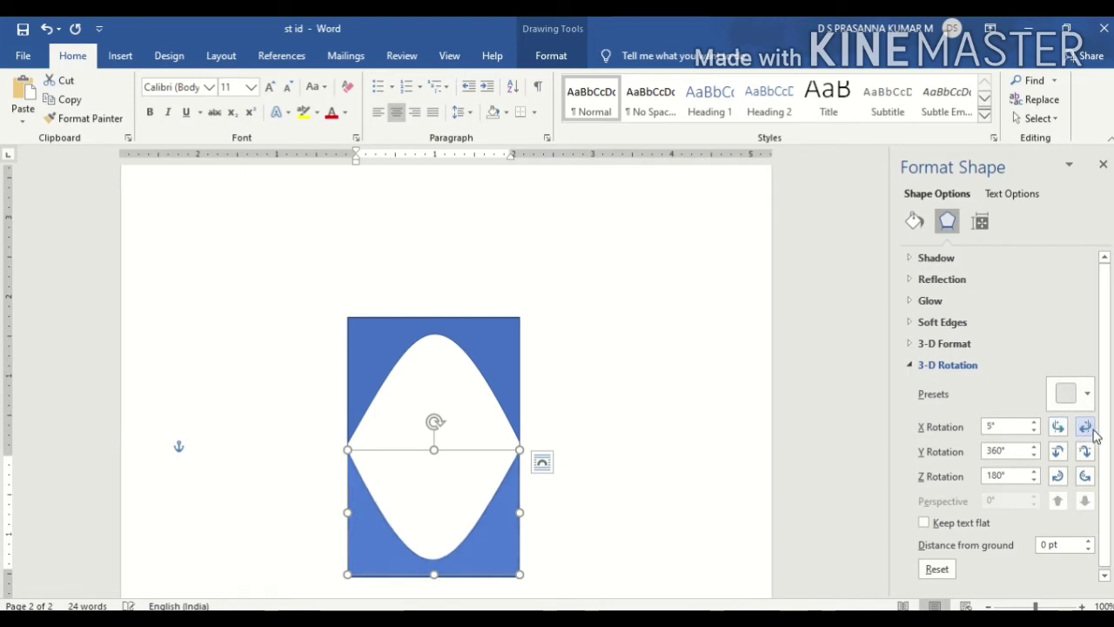
{"action": "left_click", "coordinate": [1085, 427]}
{"action": "left_click", "coordinate": [1104, 575]}
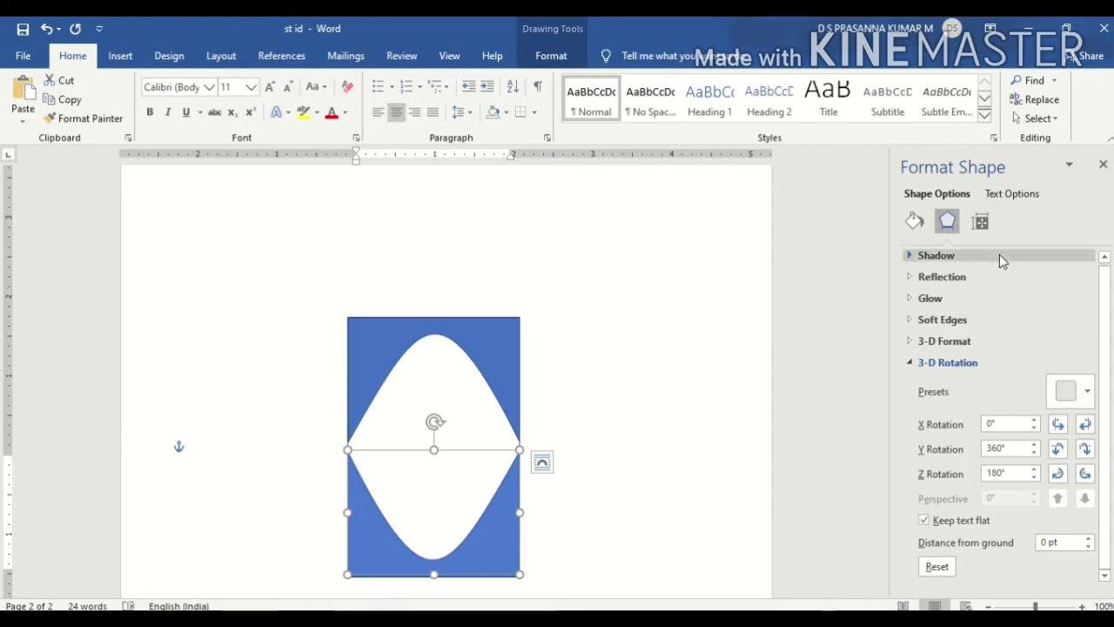
Step: Close the Format Shape pane, select the lower half shape, and clear its empty text line
{"action": "left_click", "coordinate": [1104, 165]}
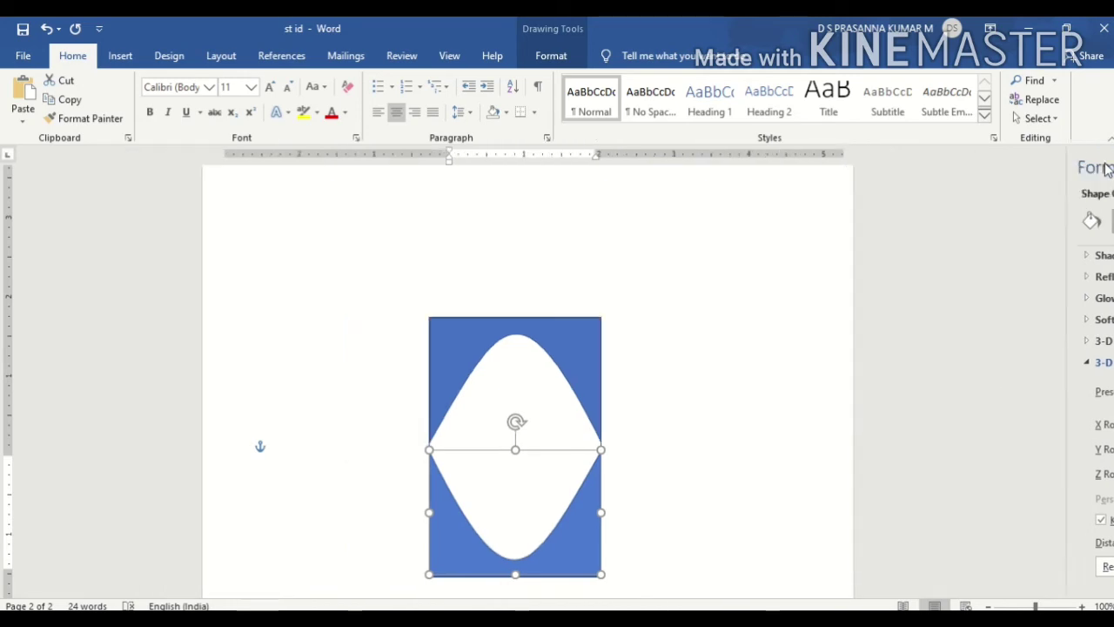
{"action": "left_click", "coordinate": [628, 362]}
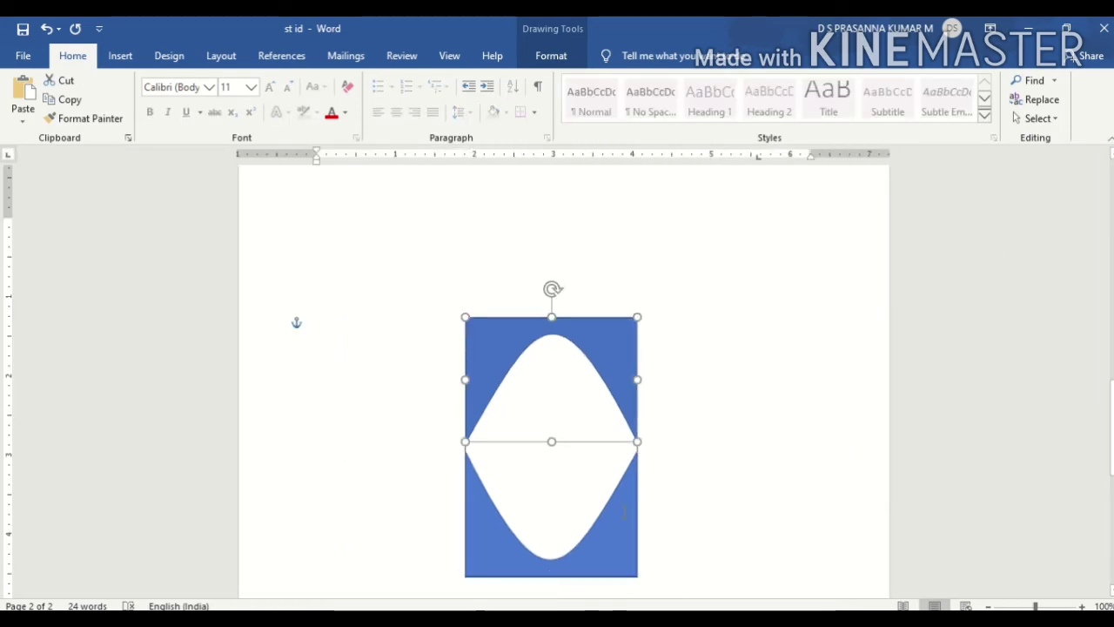
{"action": "left_click", "coordinate": [552, 508]}
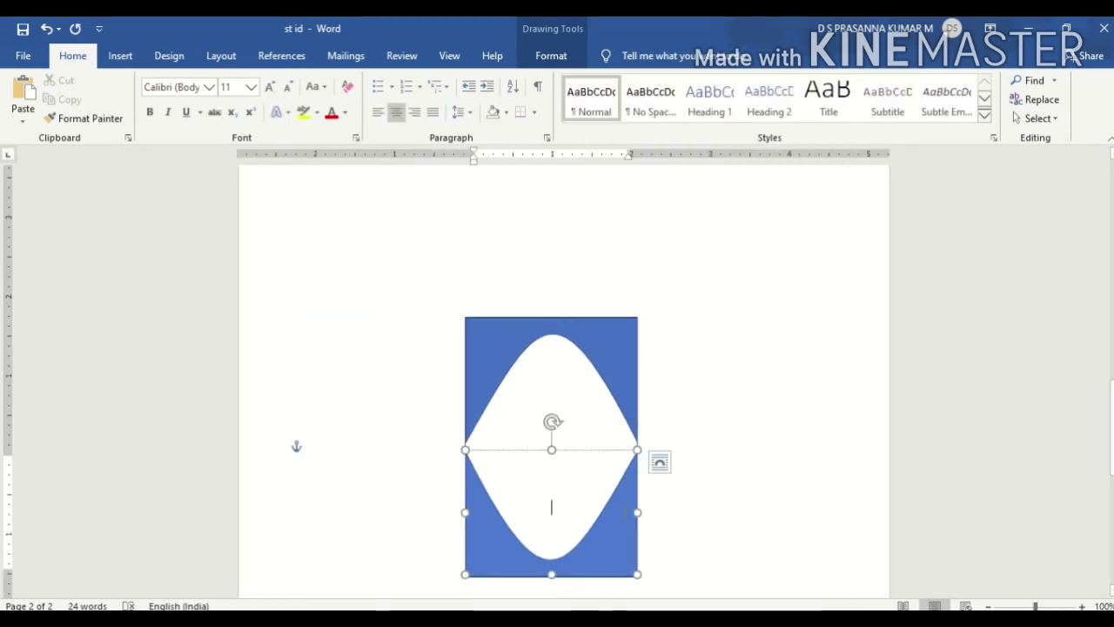
{"action": "left_click", "coordinate": [345, 112]}
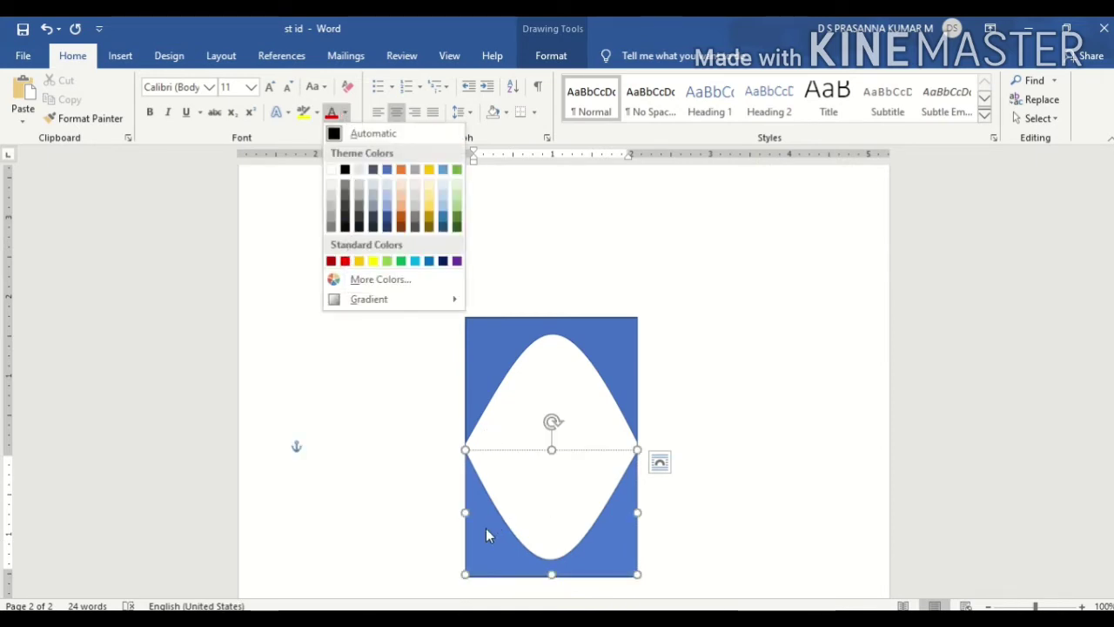
{"action": "left_click", "coordinate": [531, 242]}
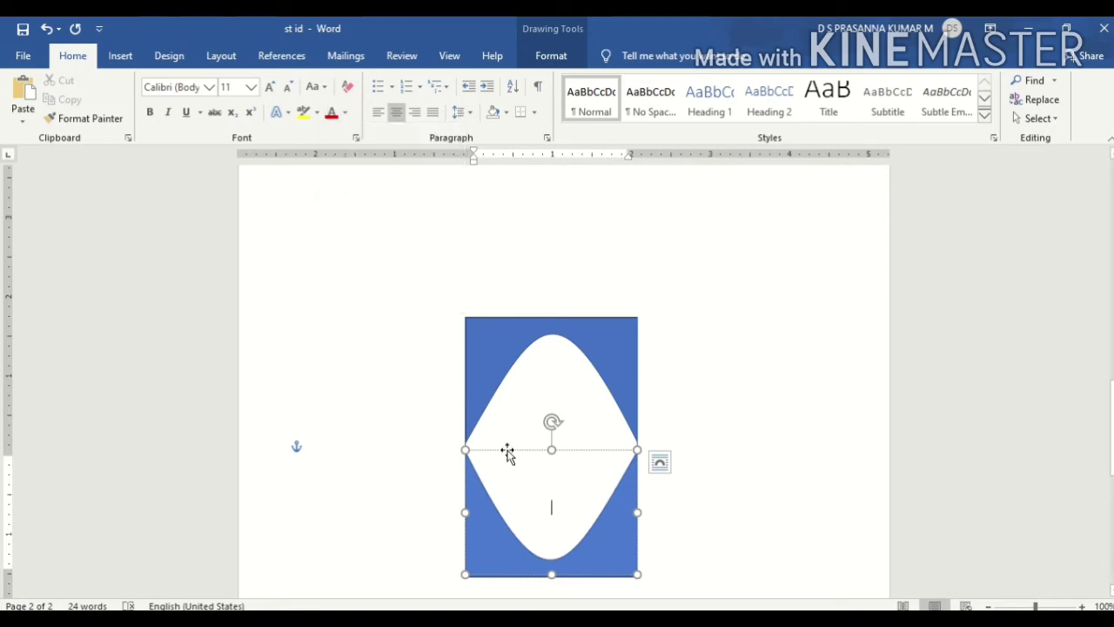
{"action": "double_click", "coordinate": [478, 535]}
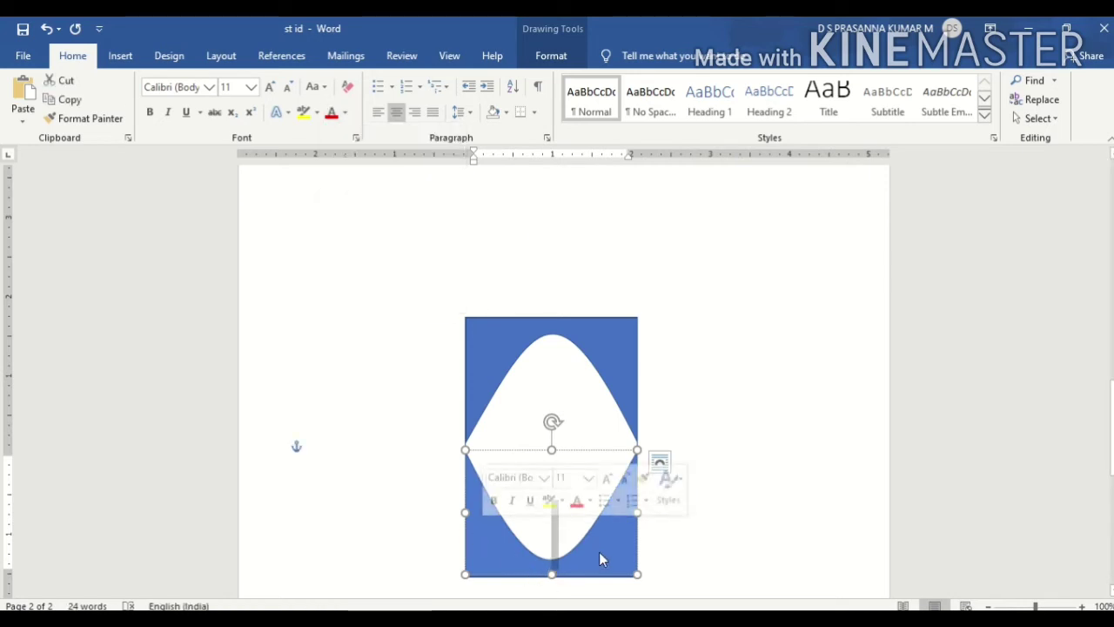
{"action": "key", "text": "Delete"}
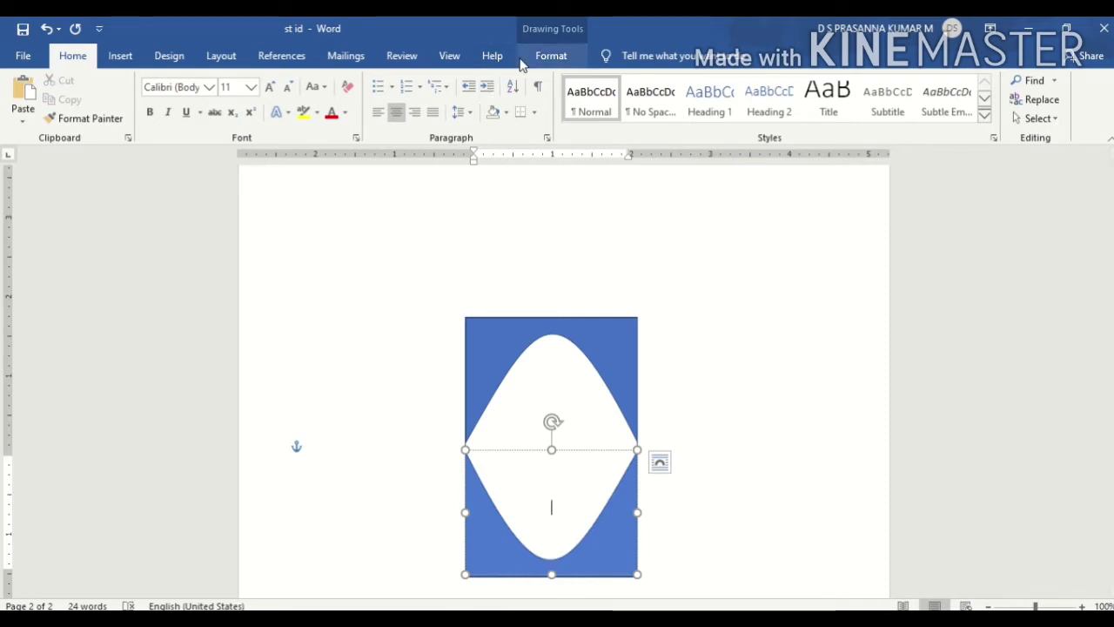
Step: Fill the lower arch with Dark Blue from Standard Colors
{"action": "left_click", "coordinate": [549, 56]}
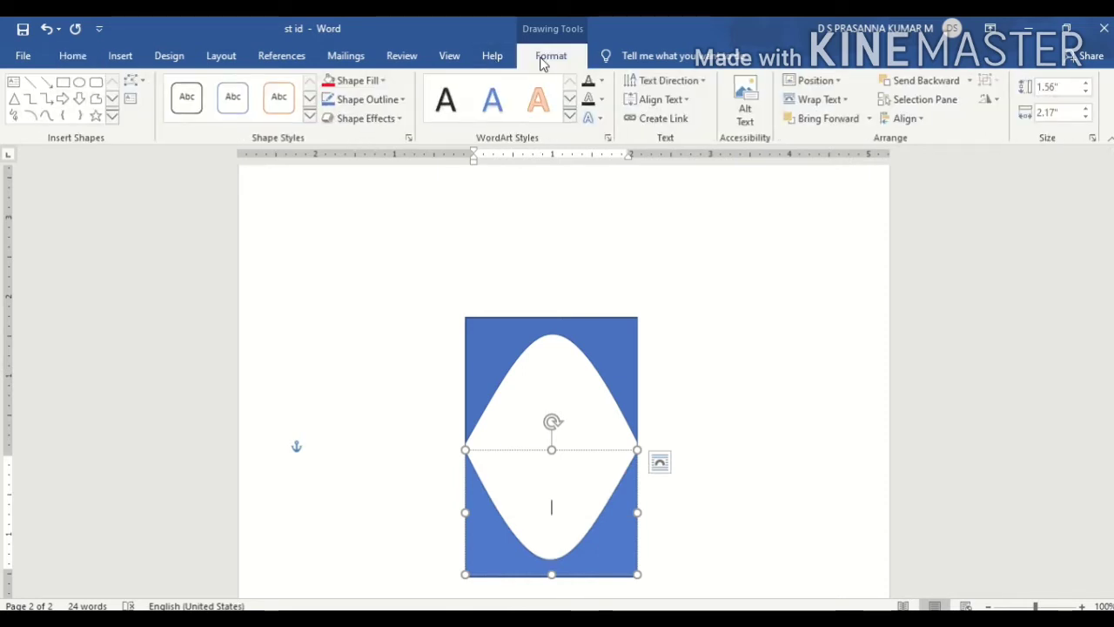
{"action": "left_click", "coordinate": [369, 81]}
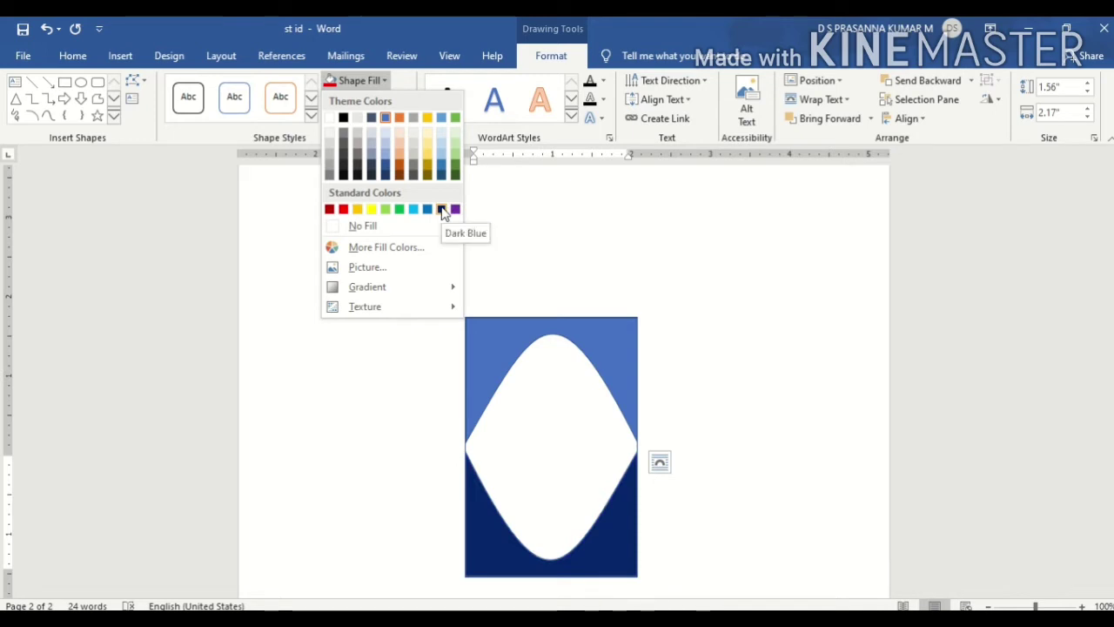
{"action": "left_click", "coordinate": [441, 211]}
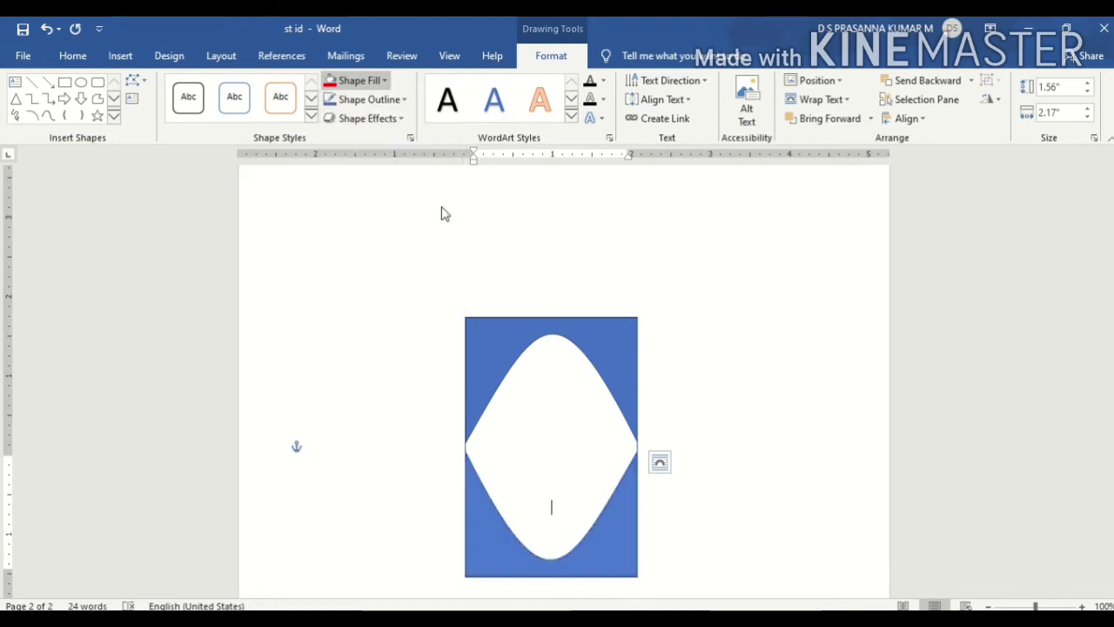
{"action": "left_click", "coordinate": [533, 383]}
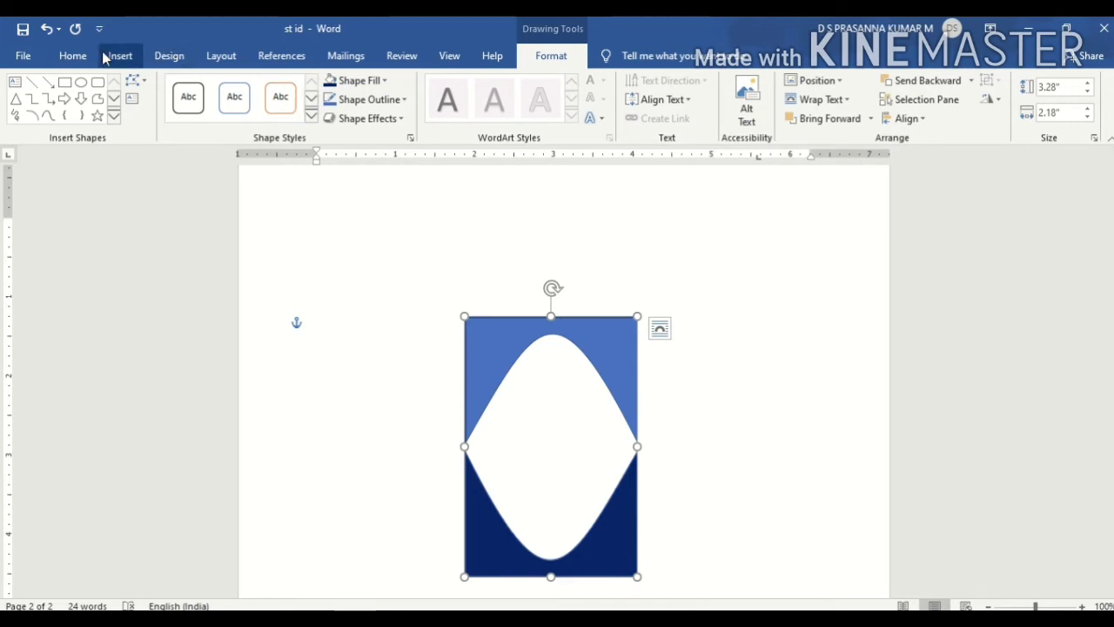
{"action": "left_click", "coordinate": [75, 60]}
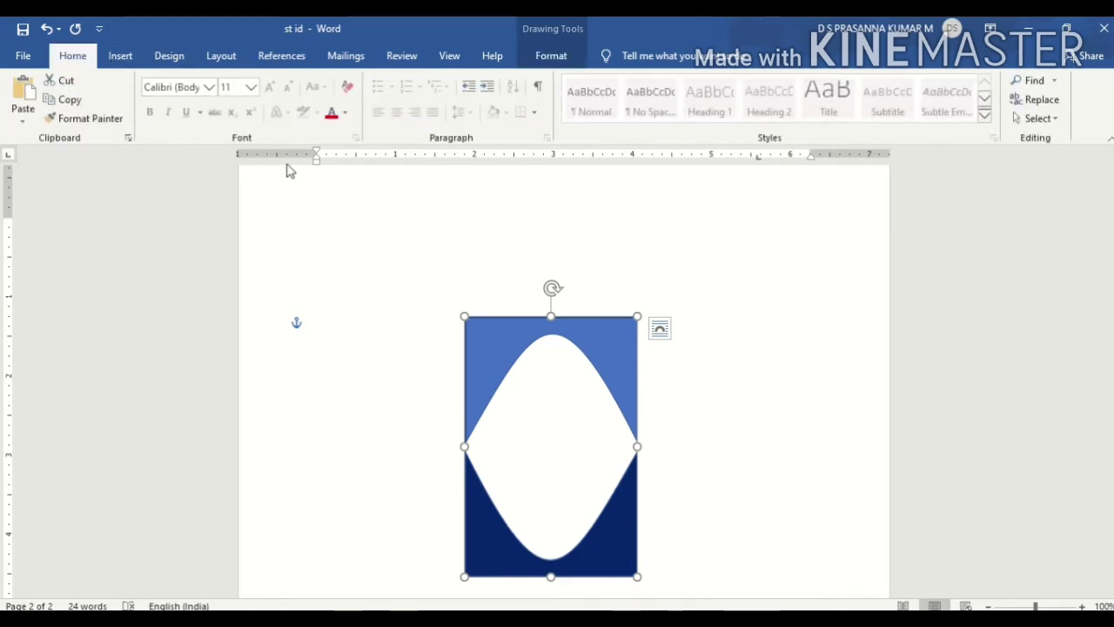
{"action": "double_click", "coordinate": [511, 370]}
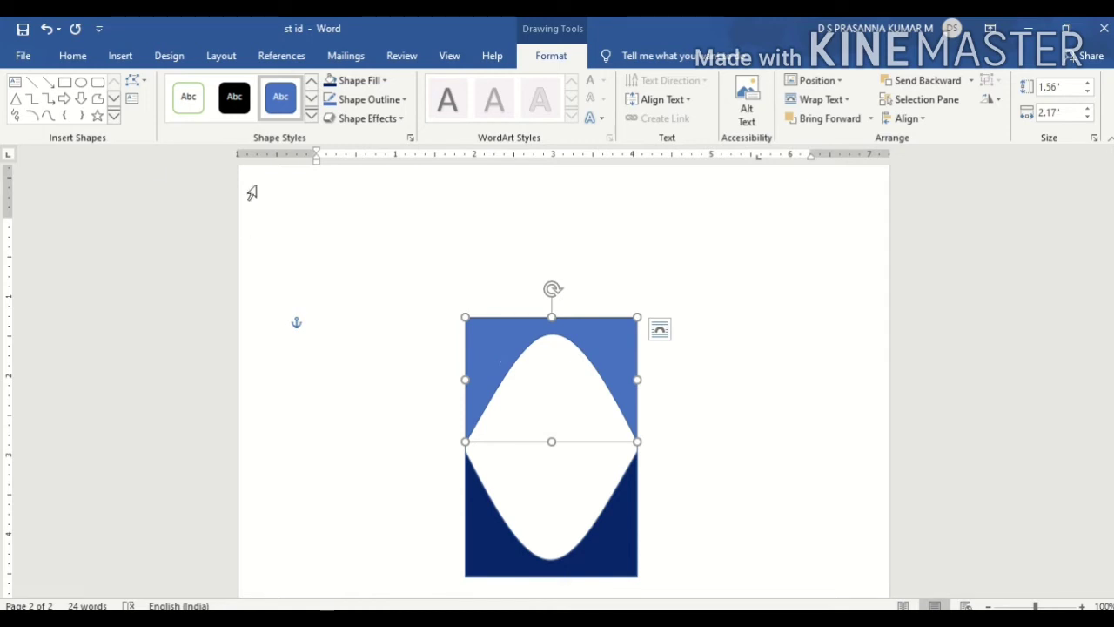
Step: Add text to the curved card shape and anchor it to the top
{"action": "right_click", "coordinate": [495, 341]}
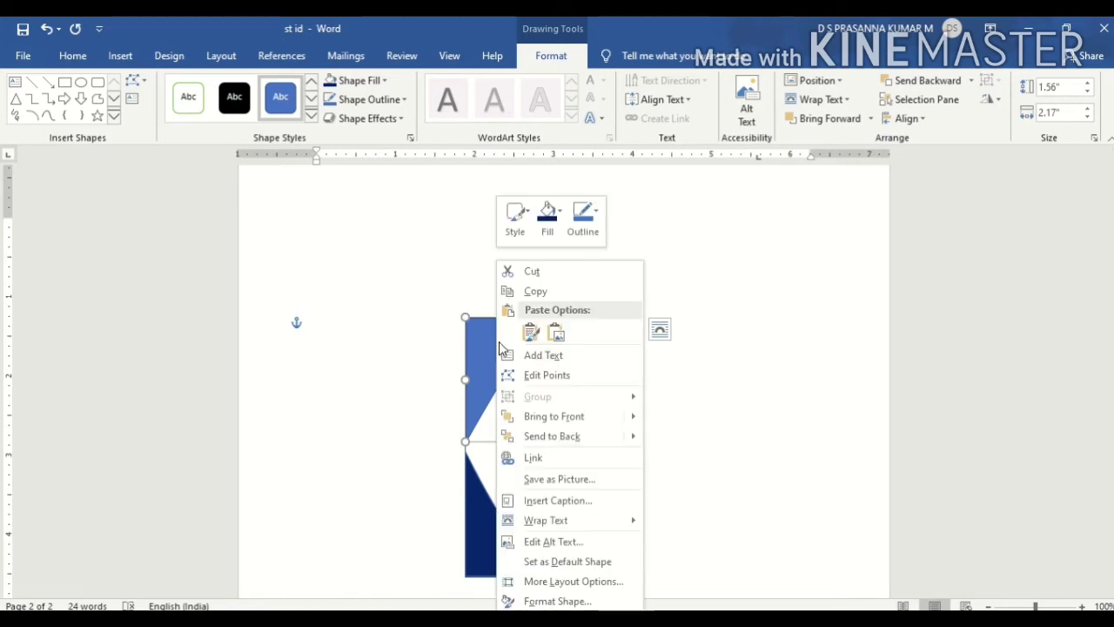
{"action": "left_click", "coordinate": [532, 359]}
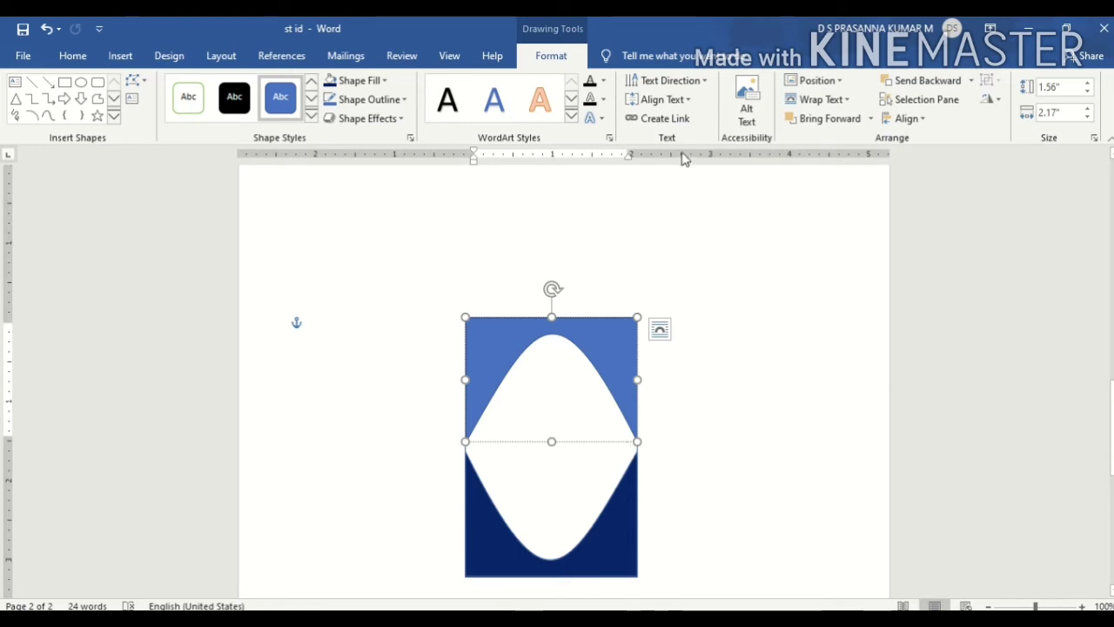
{"action": "left_click", "coordinate": [683, 99]}
{"action": "left_click", "coordinate": [677, 124]}
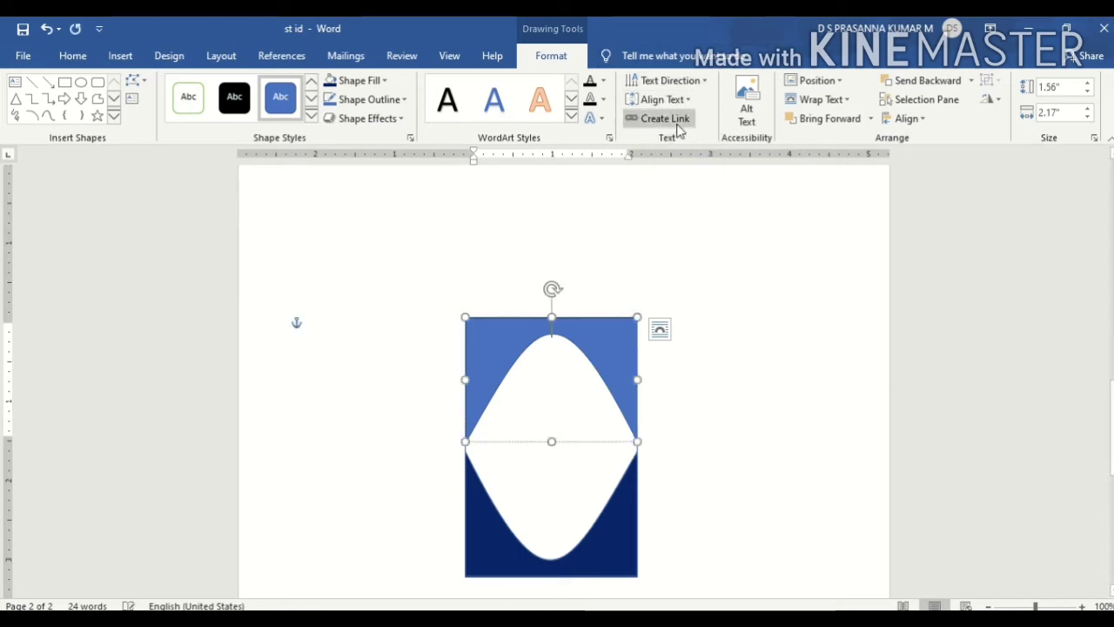
Step: Left-align the text inside the card shape
{"action": "left_click", "coordinate": [836, 81]}
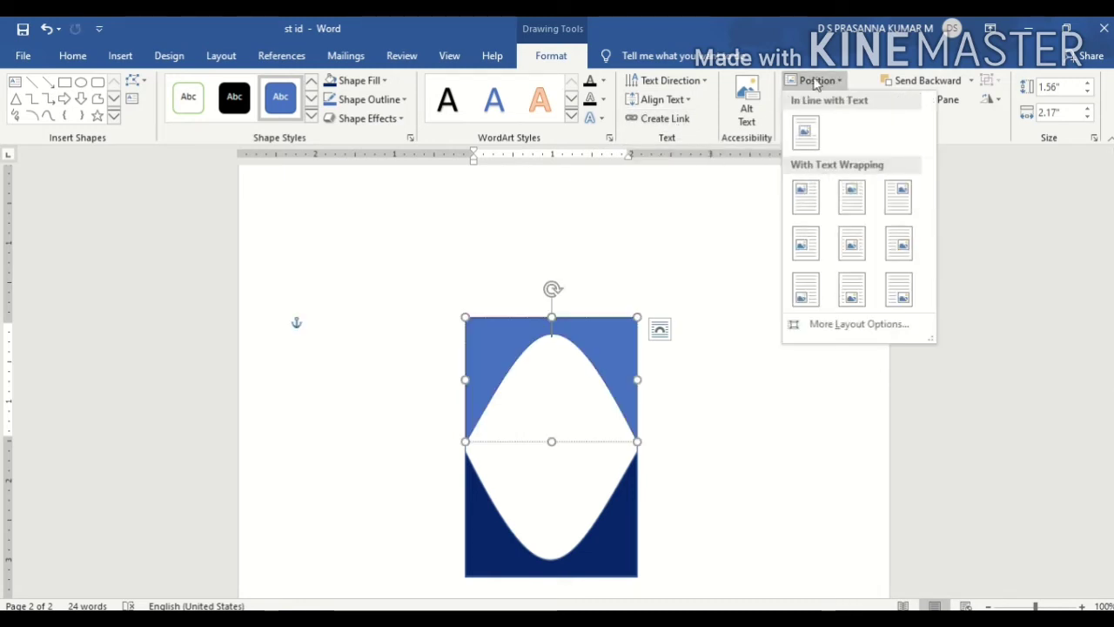
{"action": "left_click", "coordinate": [964, 213]}
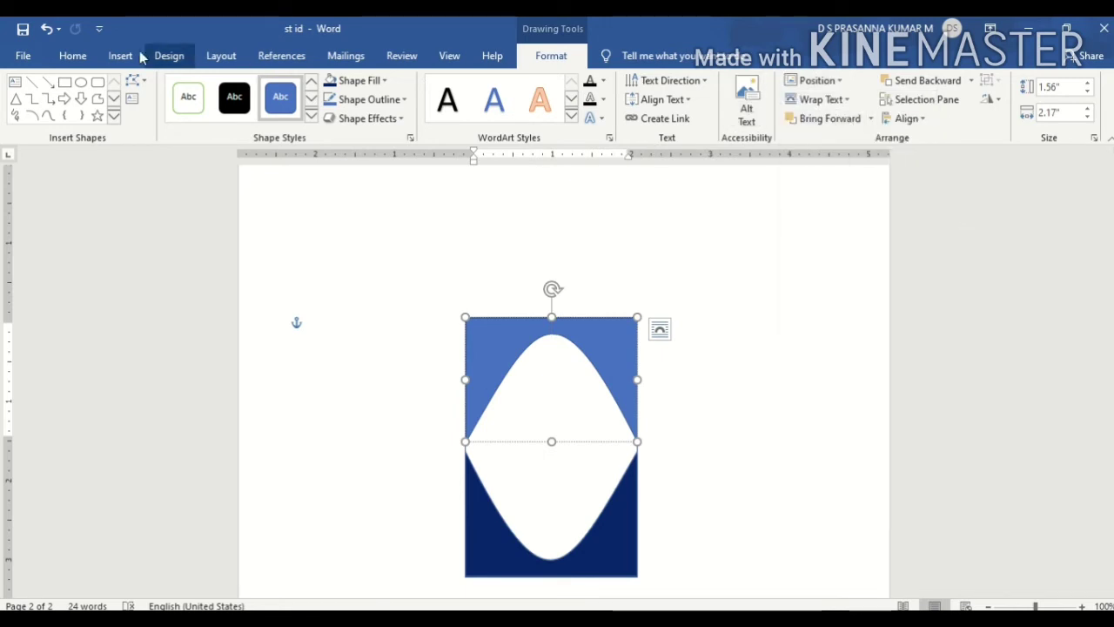
{"action": "left_click", "coordinate": [73, 55]}
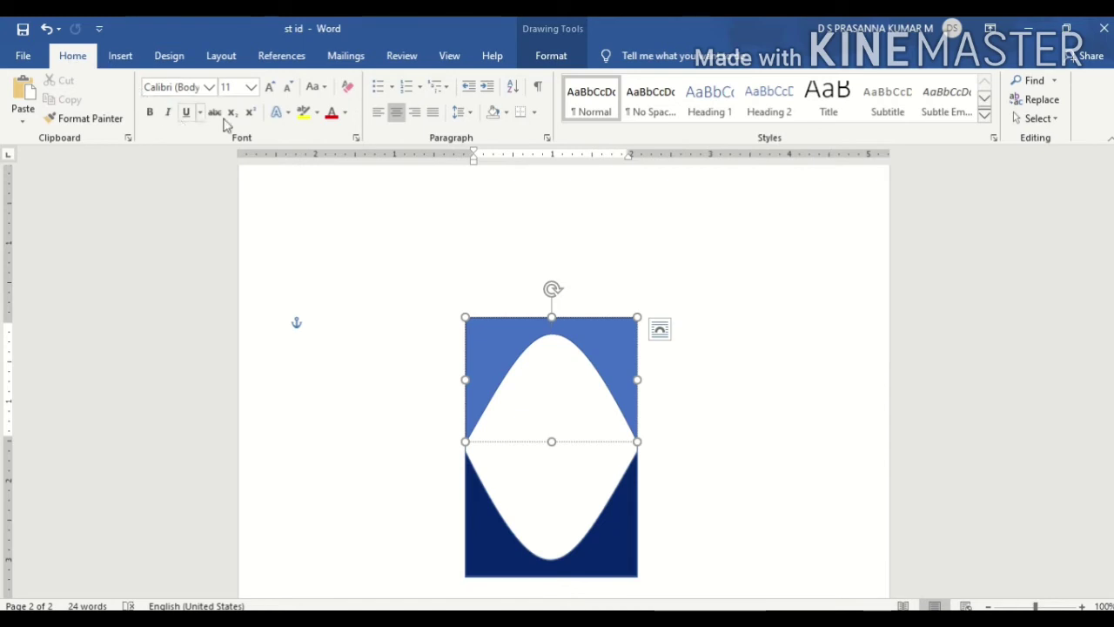
{"action": "left_click", "coordinate": [378, 112]}
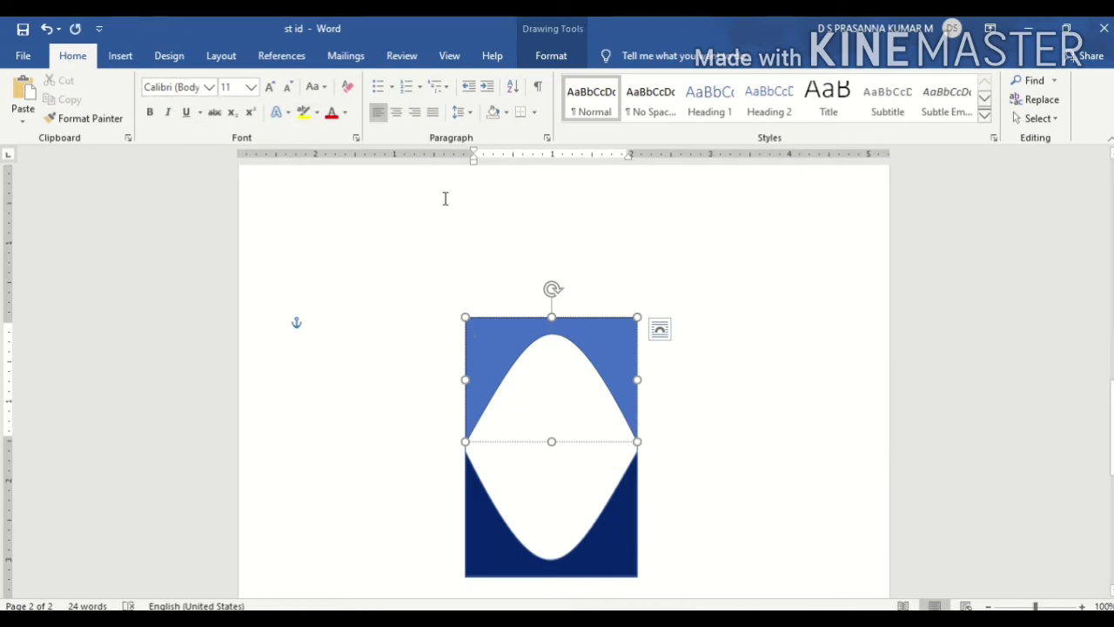
Step: Type 'ATT SOLUTIONS', then make it centred, bold, 16 pt and red
{"action": "type", "text": "ATT SOLUTIONS"}
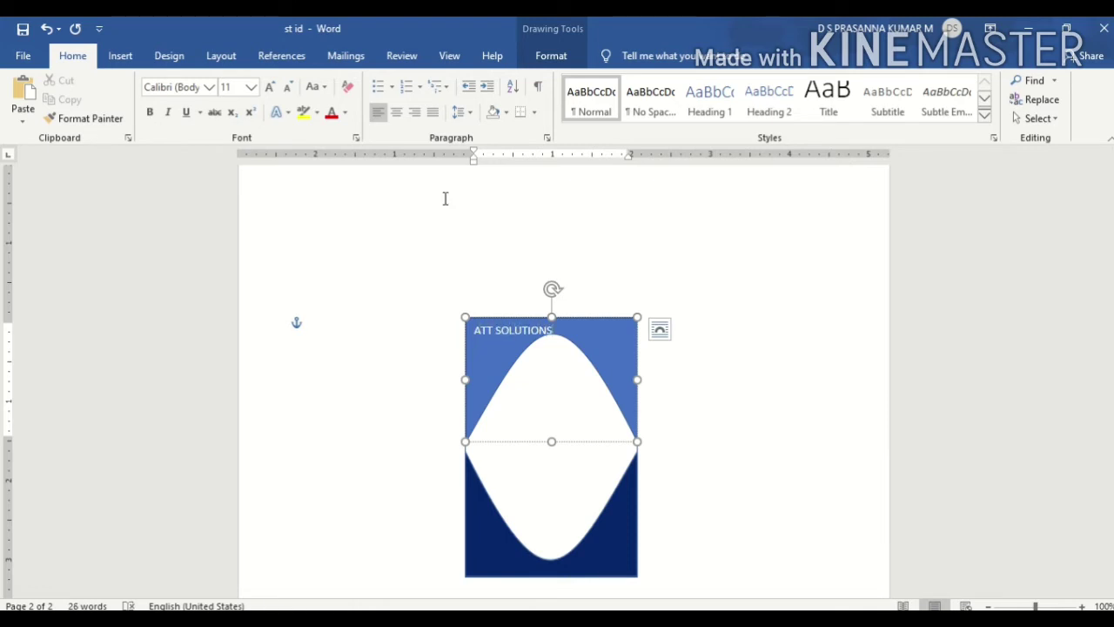
{"action": "key", "text": "ctrl+shift+Left"}
{"action": "key", "text": "ctrl+shift+Left"}
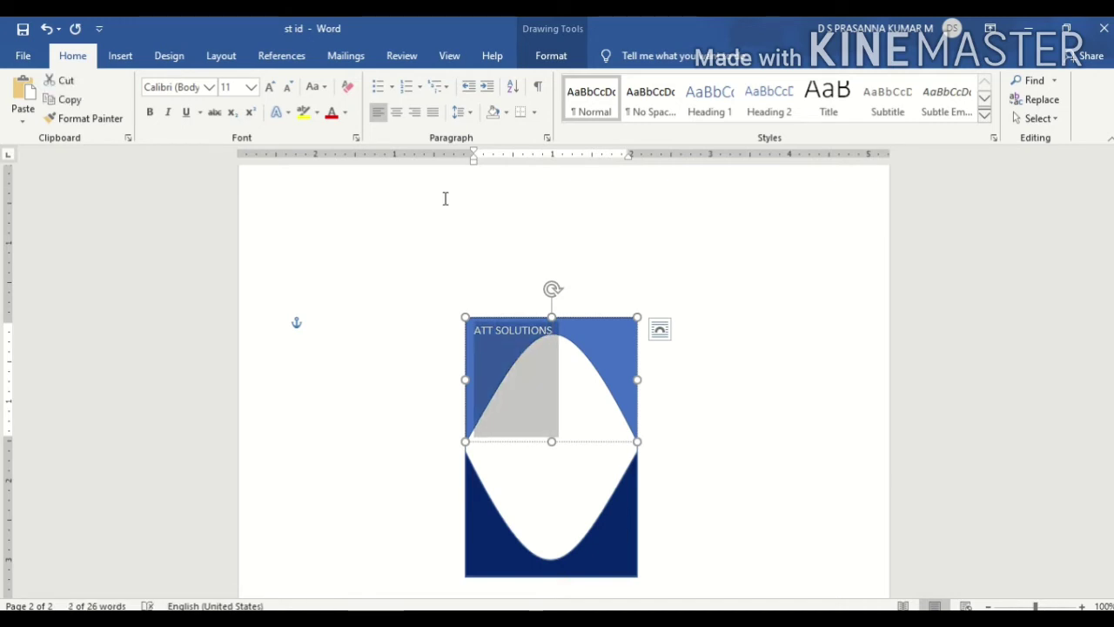
{"action": "key", "text": "ctrl+e"}
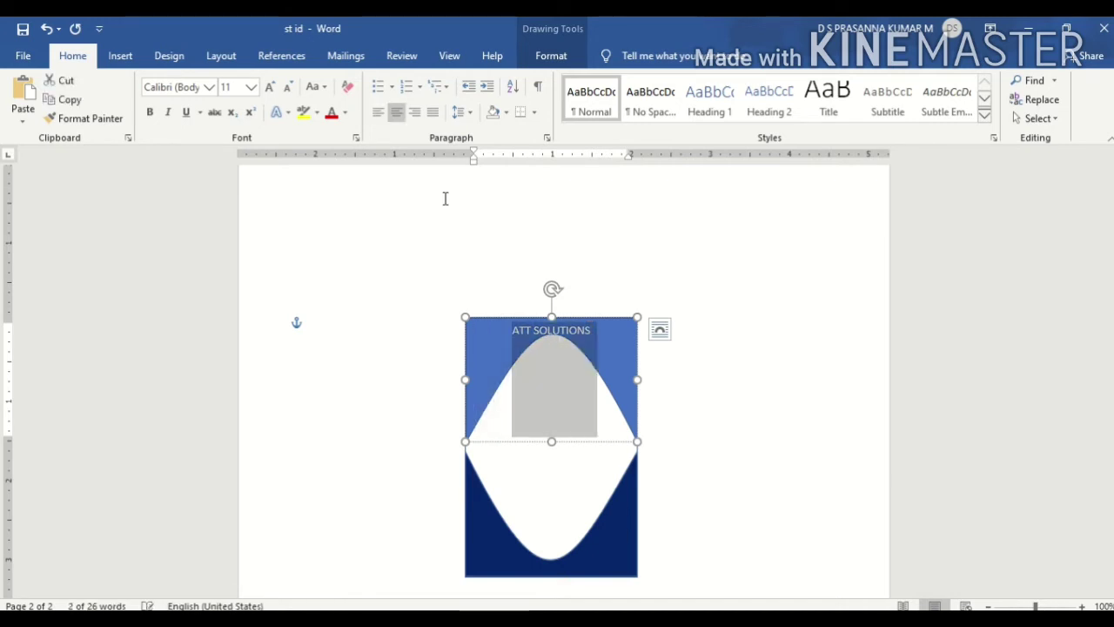
{"action": "key", "text": "ctrl+b"}
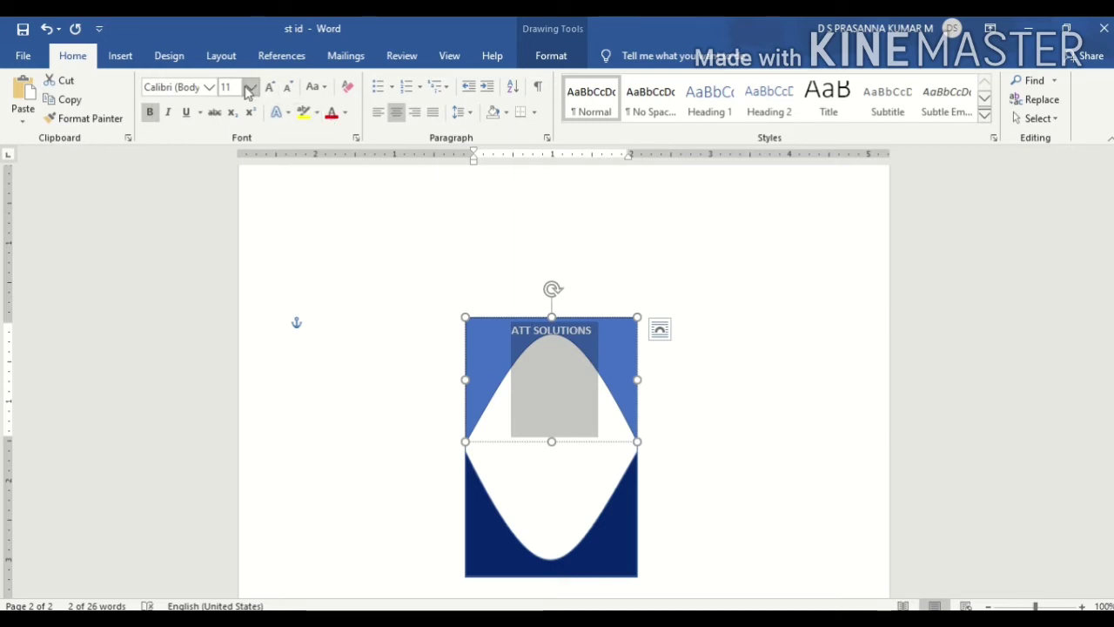
{"action": "left_click", "coordinate": [270, 89]}
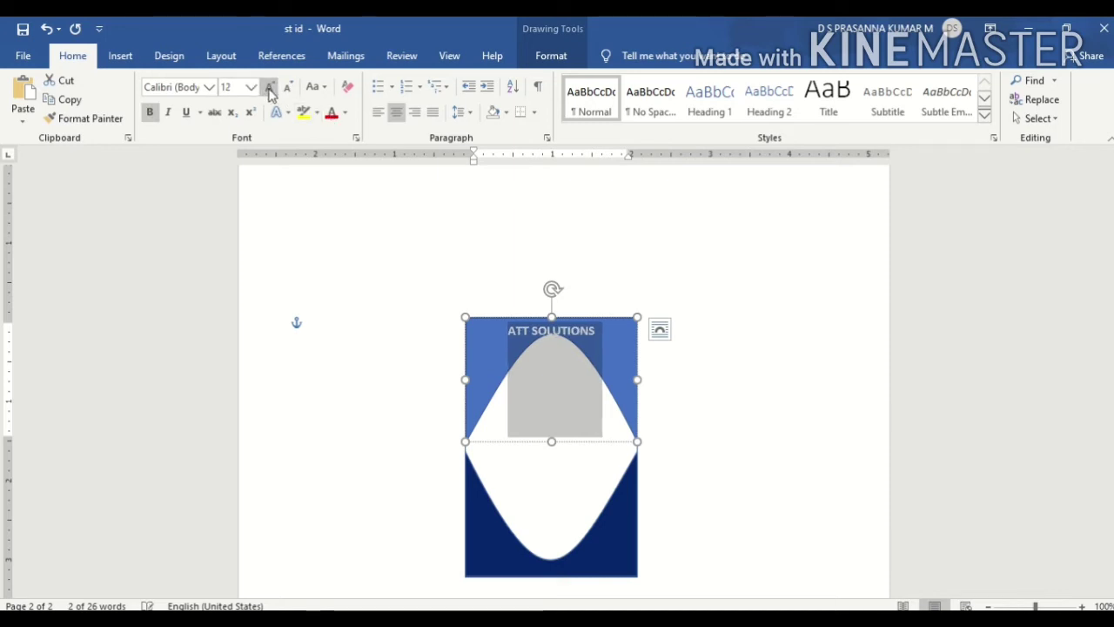
{"action": "left_click", "coordinate": [270, 90]}
{"action": "left_click", "coordinate": [269, 90]}
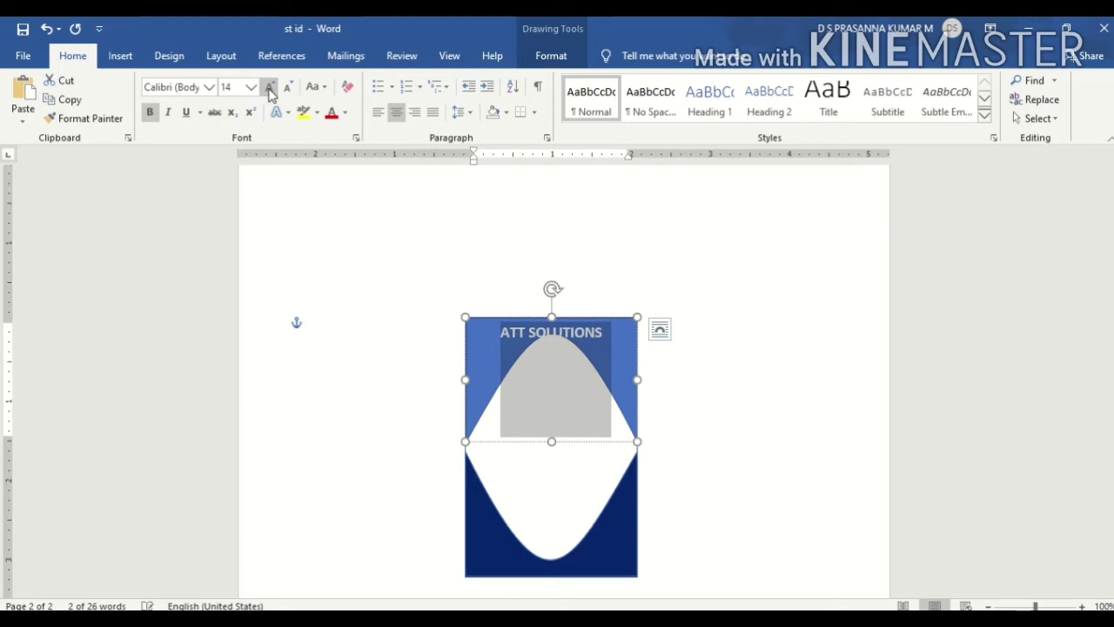
{"action": "left_click", "coordinate": [331, 116]}
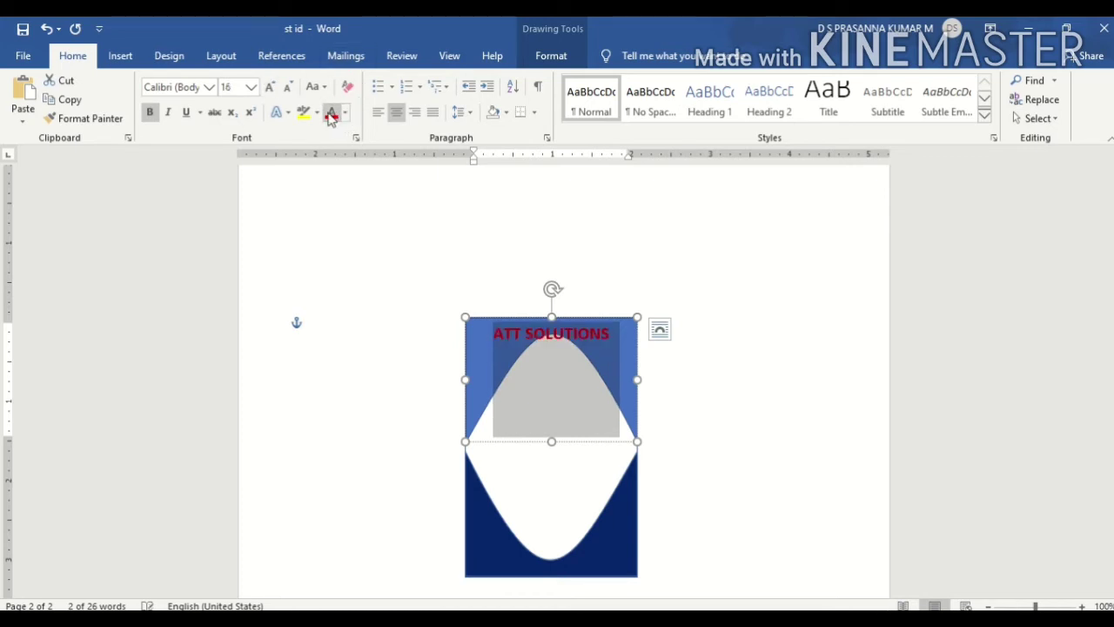
Step: Apply the dark Linear Down gradient to the ATT SOLUTIONS title and deselect the shape
{"action": "left_click", "coordinate": [345, 113]}
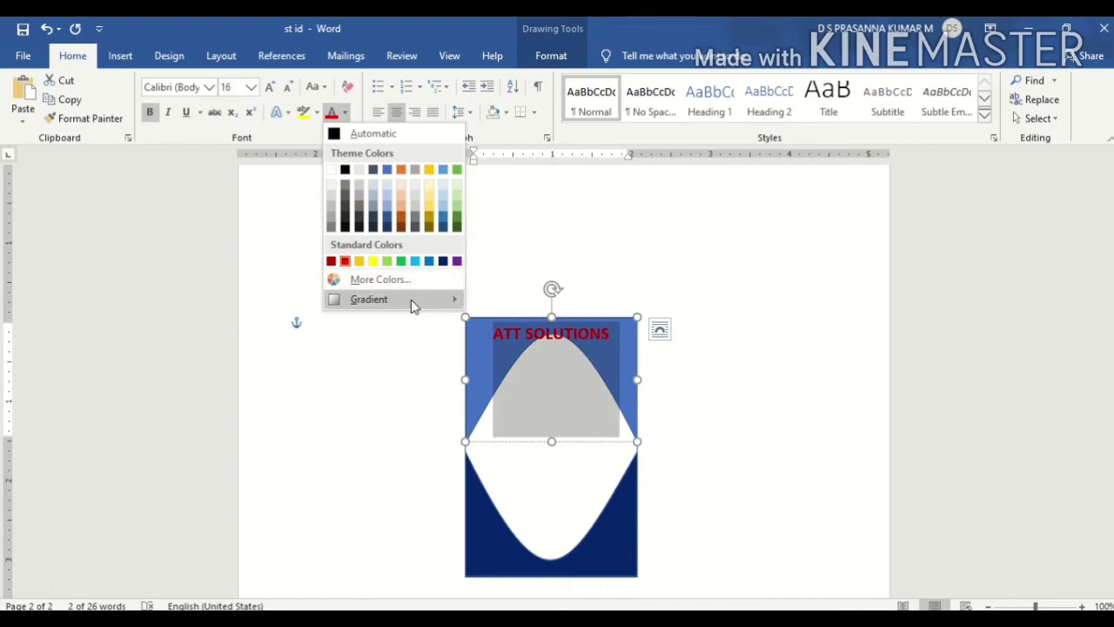
{"action": "mouse_move", "coordinate": [369, 299]}
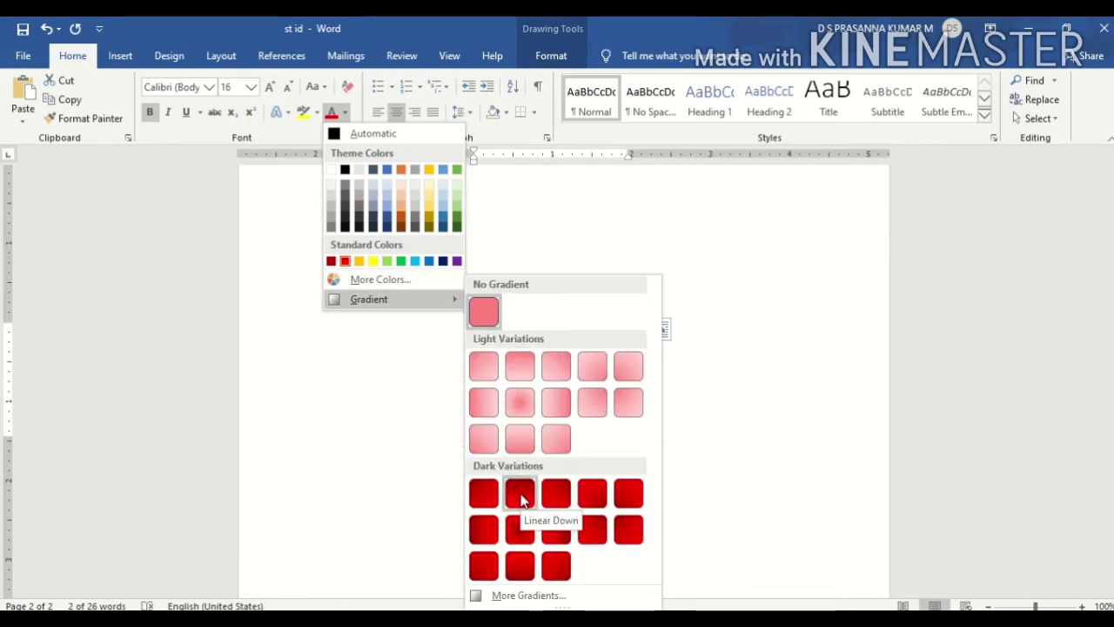
{"action": "left_click", "coordinate": [520, 495]}
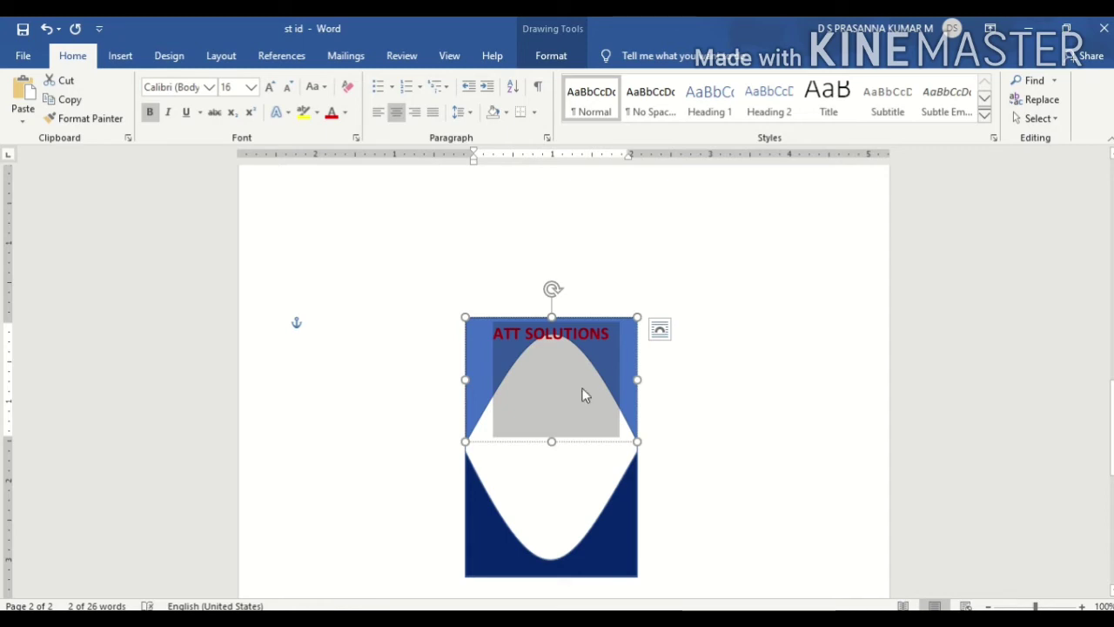
{"action": "left_click", "coordinate": [545, 393]}
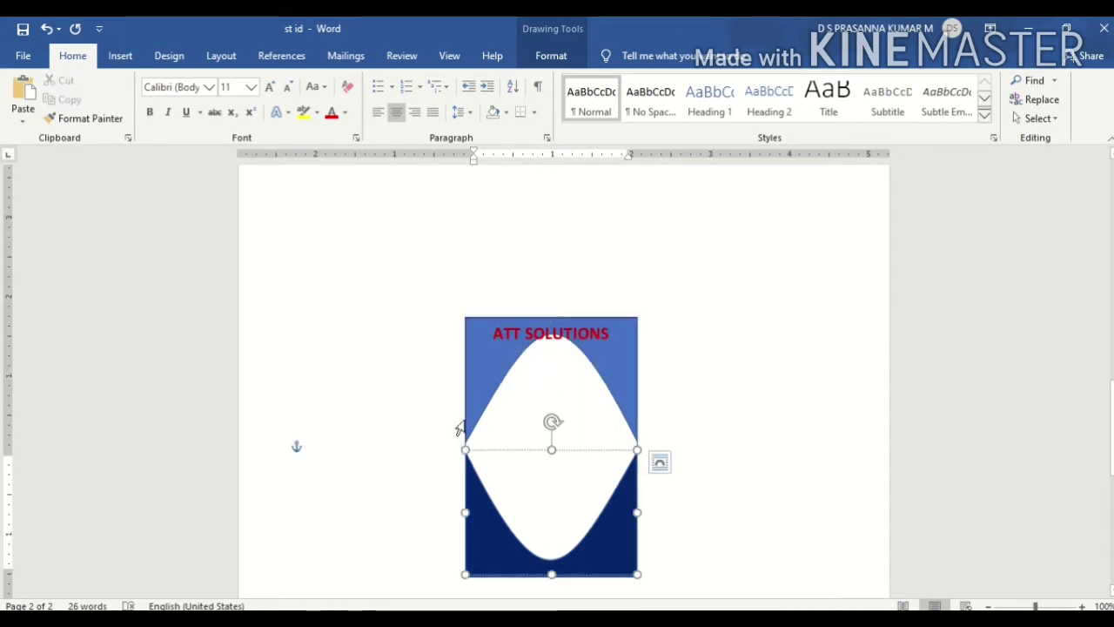
{"action": "left_click", "coordinate": [415, 408]}
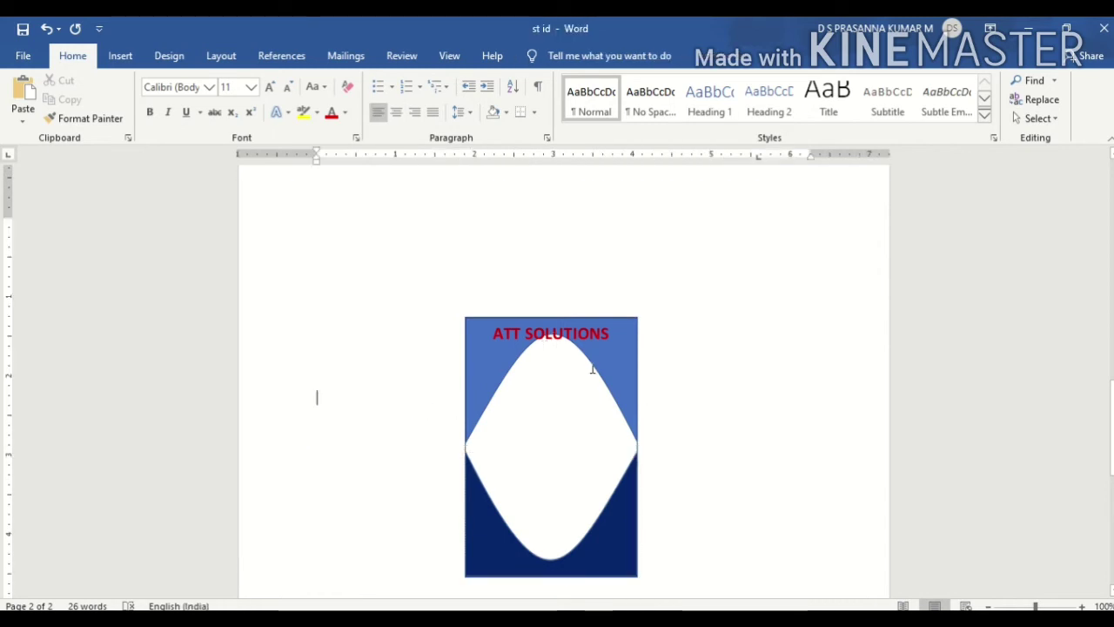
Step: Draw a small rectangle, about 1.09" by 0.92", in the card's white area
{"action": "left_click", "coordinate": [122, 57]}
{"action": "left_click", "coordinate": [184, 119]}
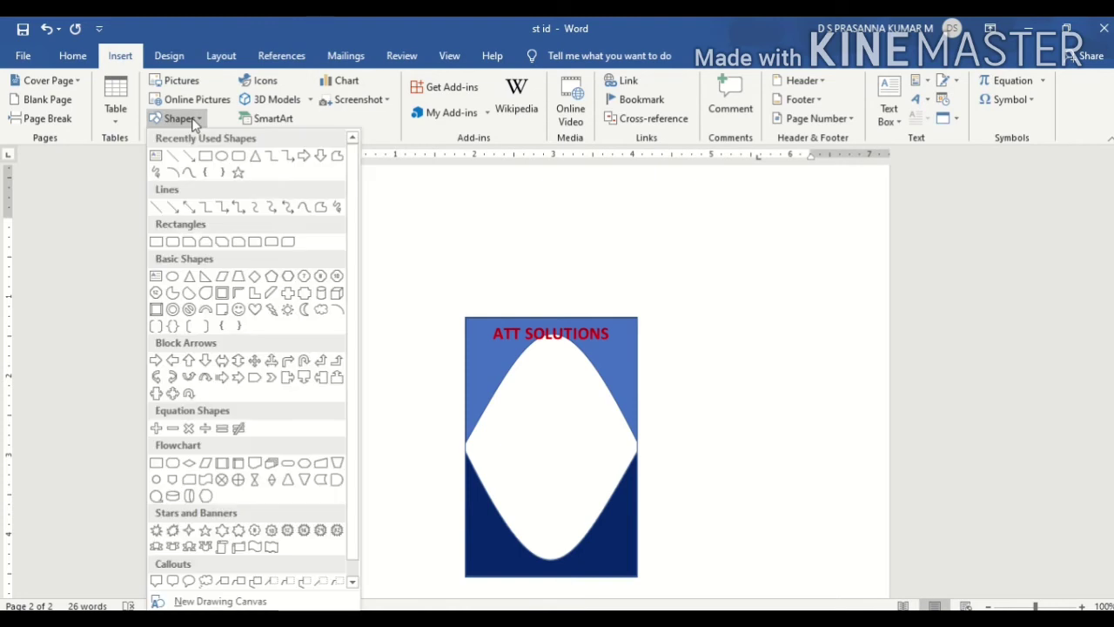
{"action": "left_click", "coordinate": [205, 156]}
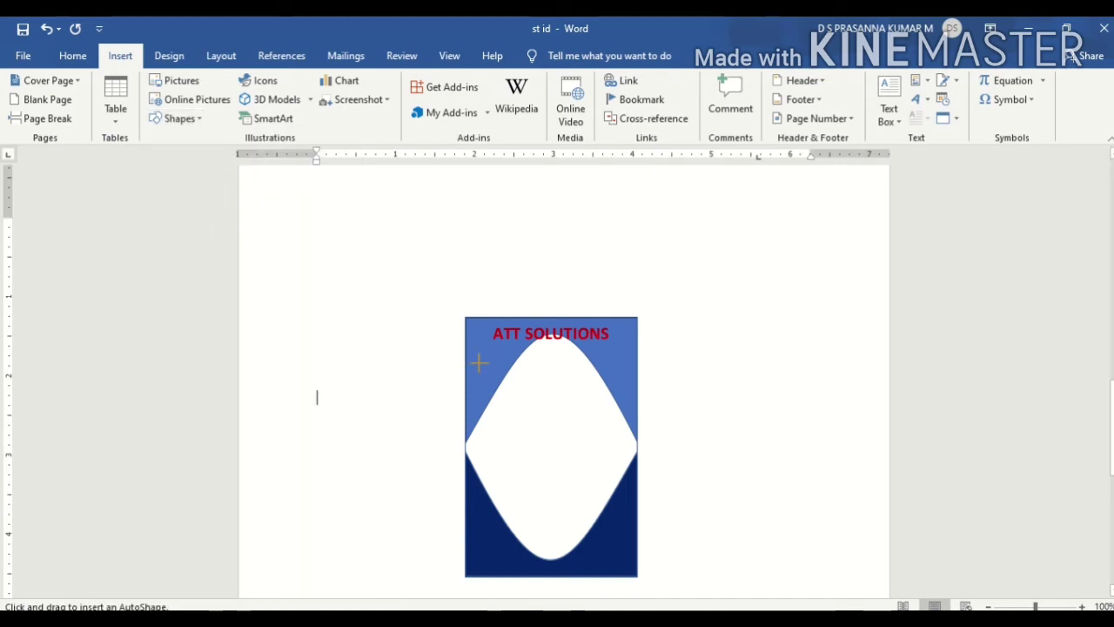
{"action": "mouse_move", "coordinate": [479, 363]}
{"action": "left_mouse_down"}
{"action": "mouse_move", "coordinate": [559, 464]}
{"action": "mouse_move", "coordinate": [555, 450]}
{"action": "left_mouse_up"}
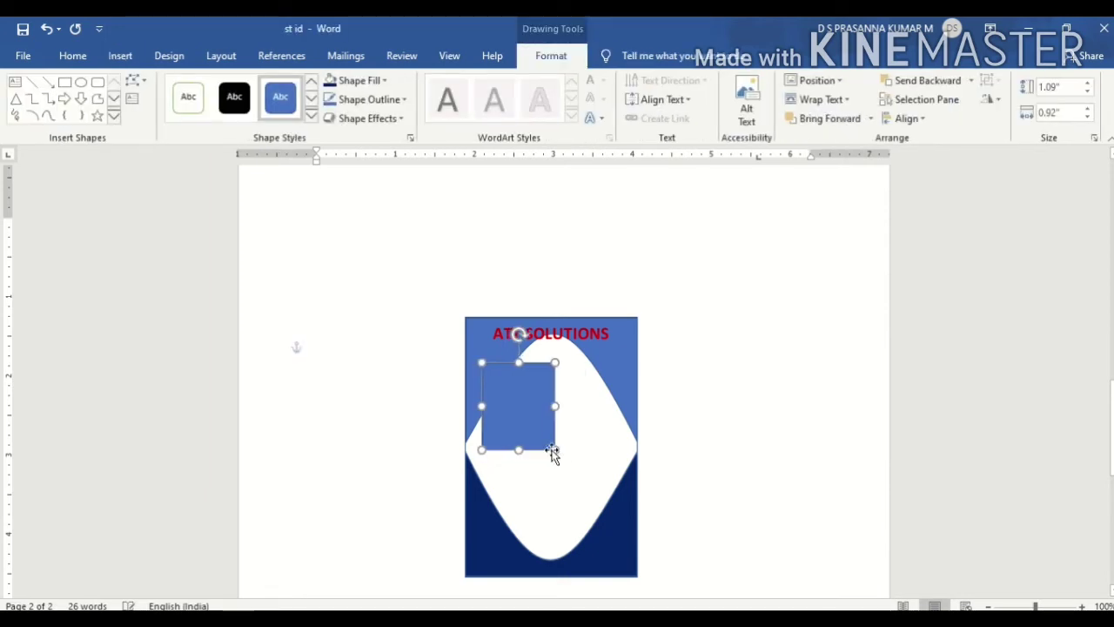
Step: Nudge the rectangle with the arrow keys until it sits centred just below the title
{"action": "key", "text": "Right"}
{"action": "key", "text": "Right"}
{"action": "key", "text": "Right"}
{"action": "key", "text": "Left"}
{"action": "key", "text": "Left"}
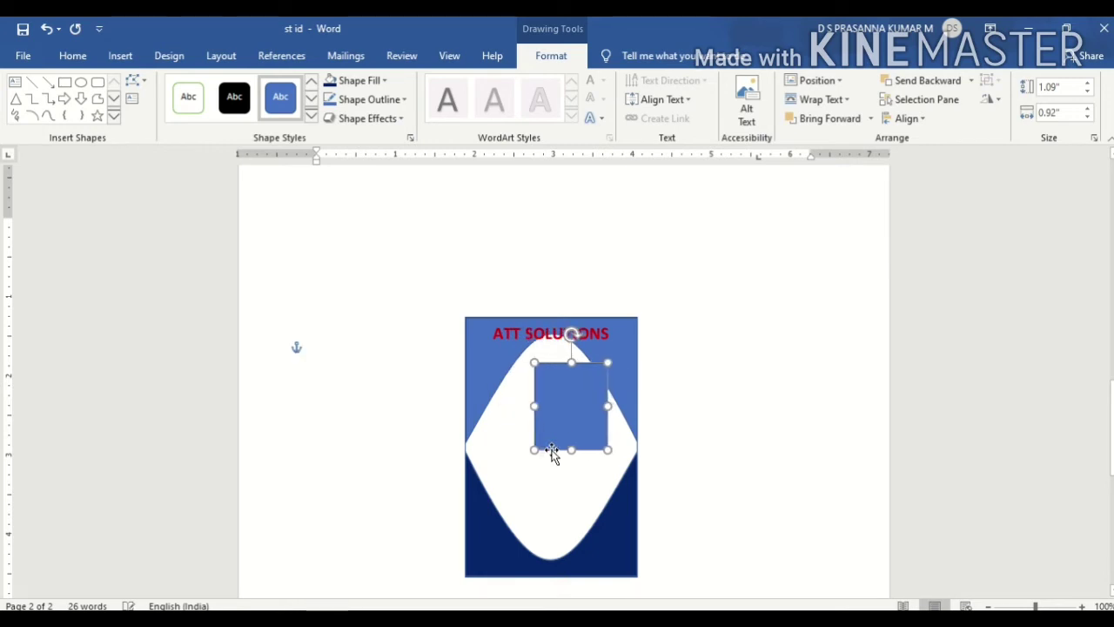
{"action": "key", "text": "Left"}
{"action": "key", "text": "Left"}
{"action": "key", "text": "Left"}
{"action": "key", "text": "Left"}
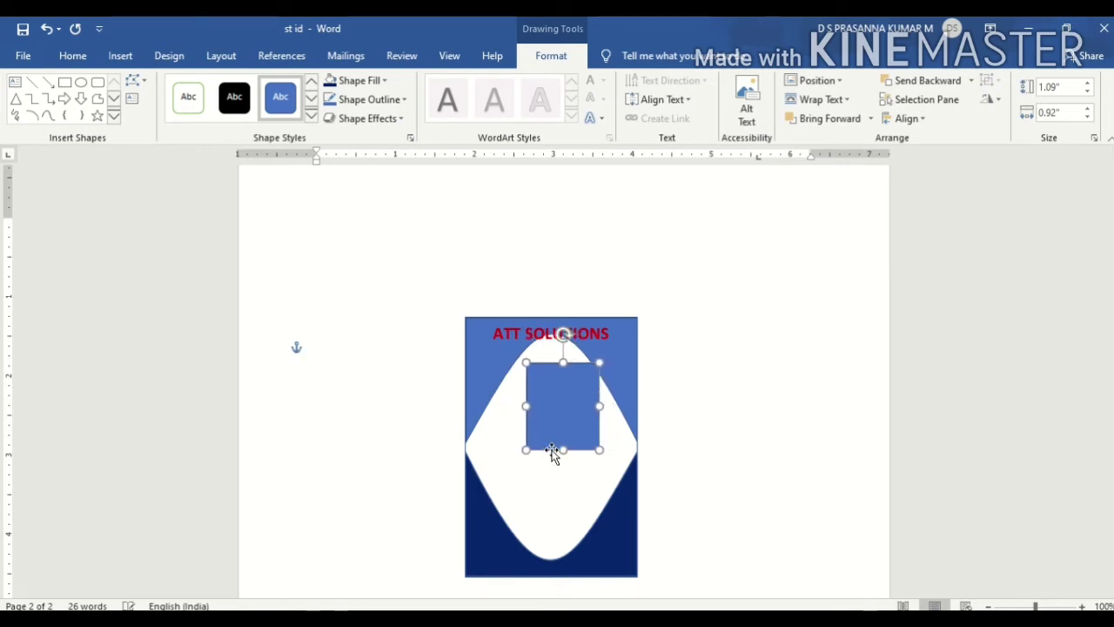
{"action": "key", "text": "Left"}
{"action": "key", "text": "Left"}
{"action": "key", "text": "Left"}
{"action": "key", "text": "Left"}
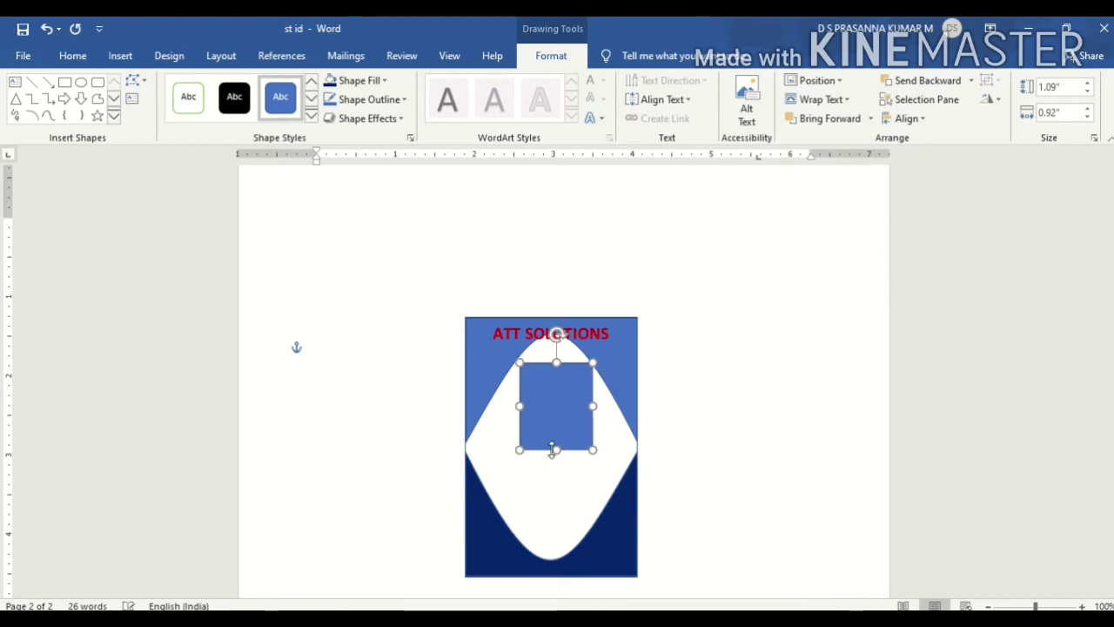
{"action": "key", "text": "Left"}
{"action": "key", "text": "Left"}
{"action": "key", "text": "Left"}
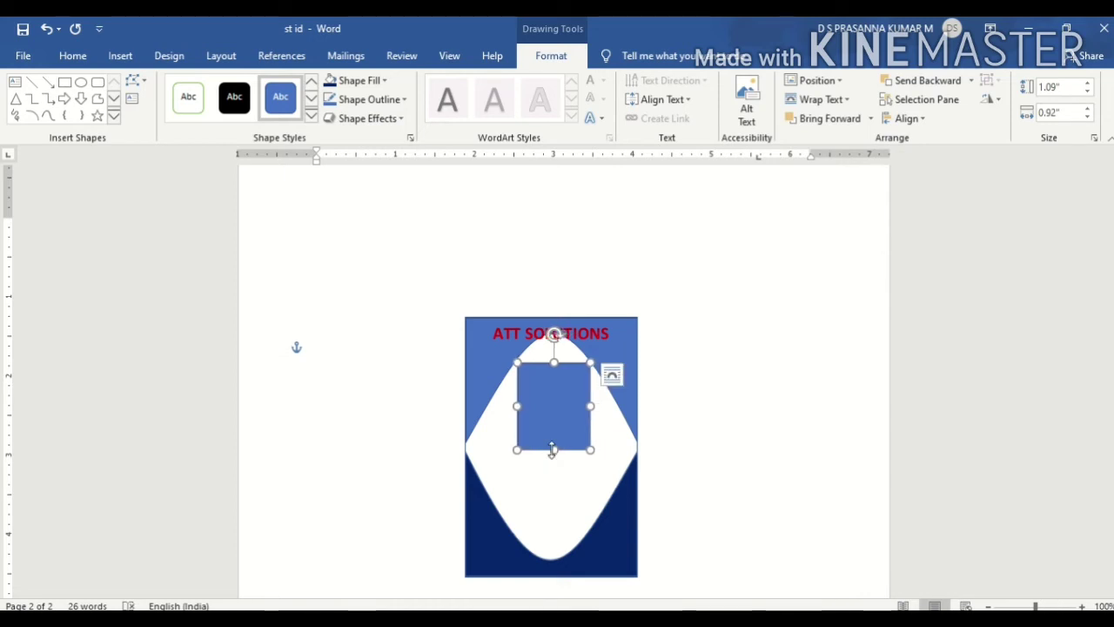
{"action": "key", "text": "Up"}
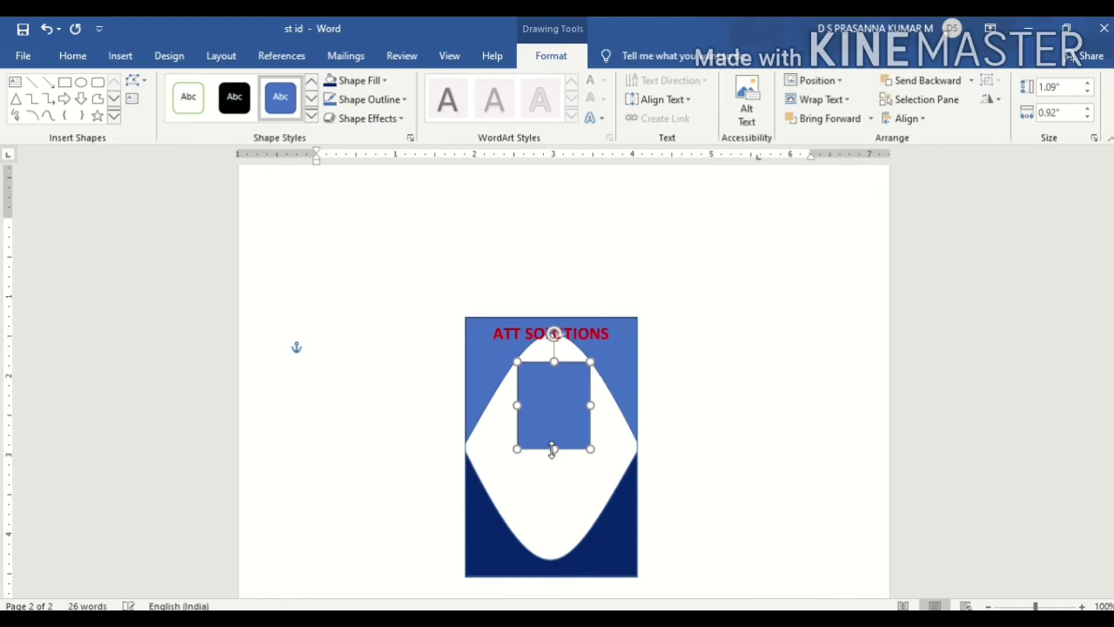
{"action": "key", "text": "Up"}
{"action": "key", "text": "Up"}
{"action": "key", "text": "Up"}
{"action": "key", "text": "Up"}
{"action": "key", "text": "Up"}
{"action": "key", "text": "Up"}
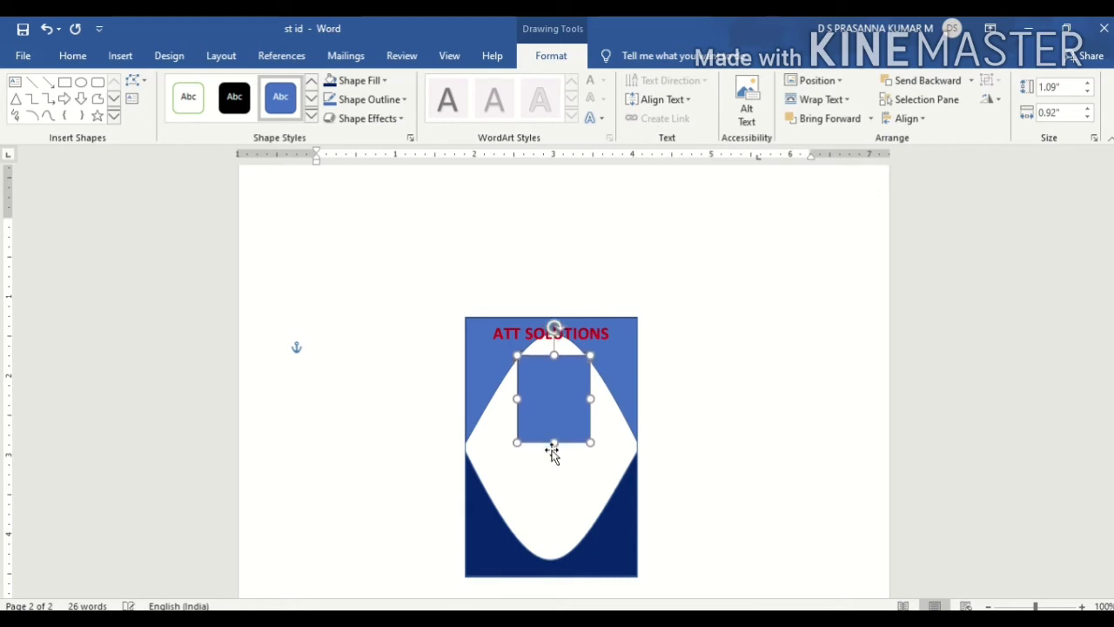
{"action": "key", "text": "Left"}
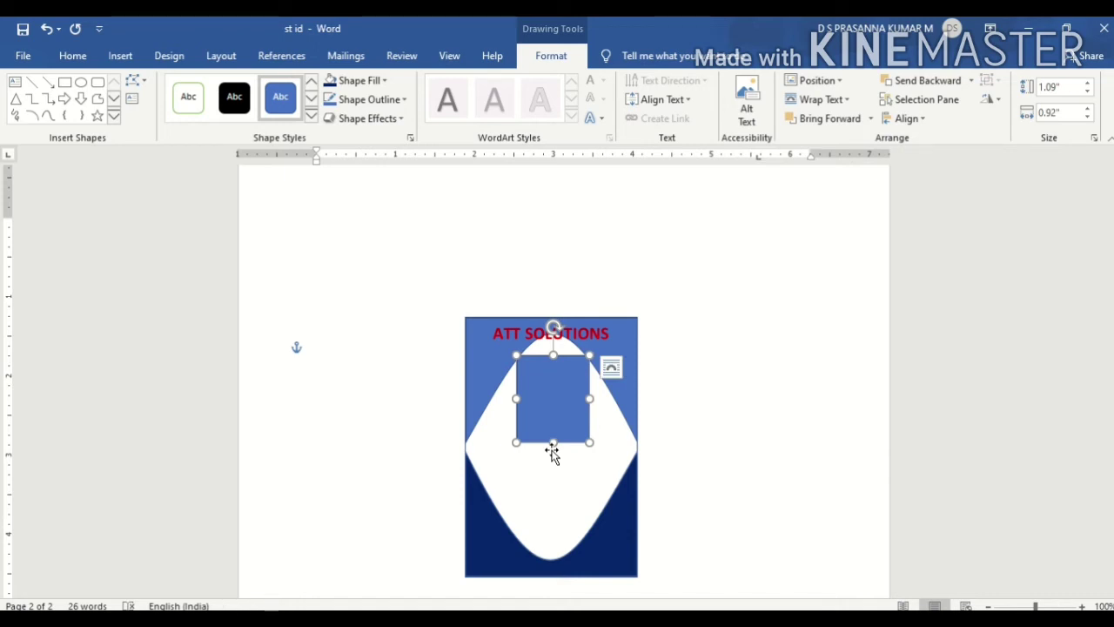
{"action": "key", "text": "Up"}
{"action": "key", "text": "Left"}
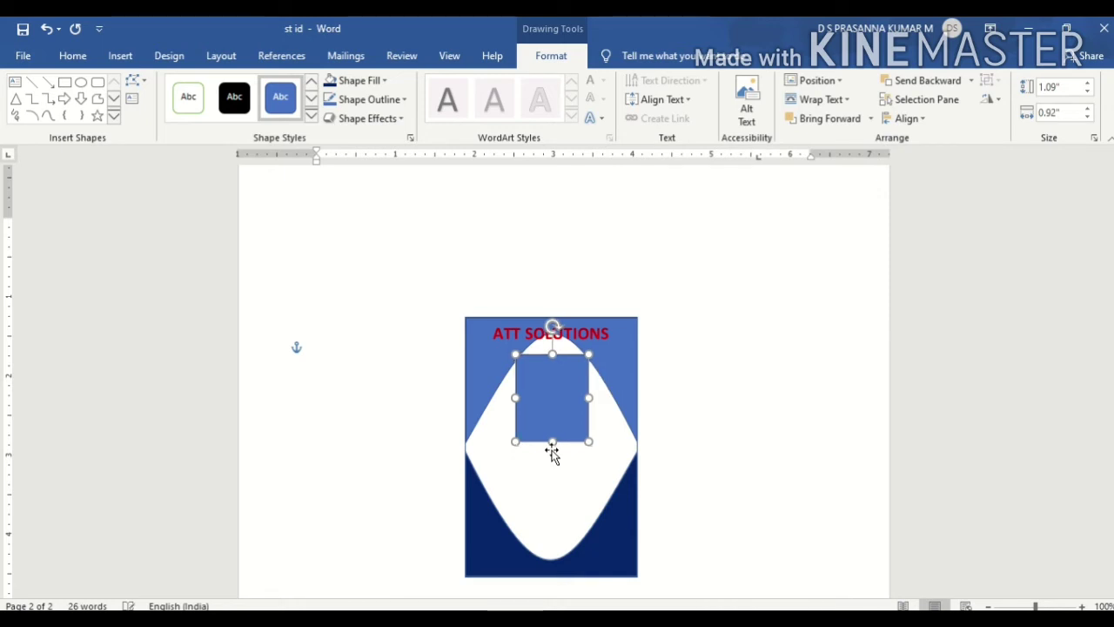
{"action": "key", "text": "Up"}
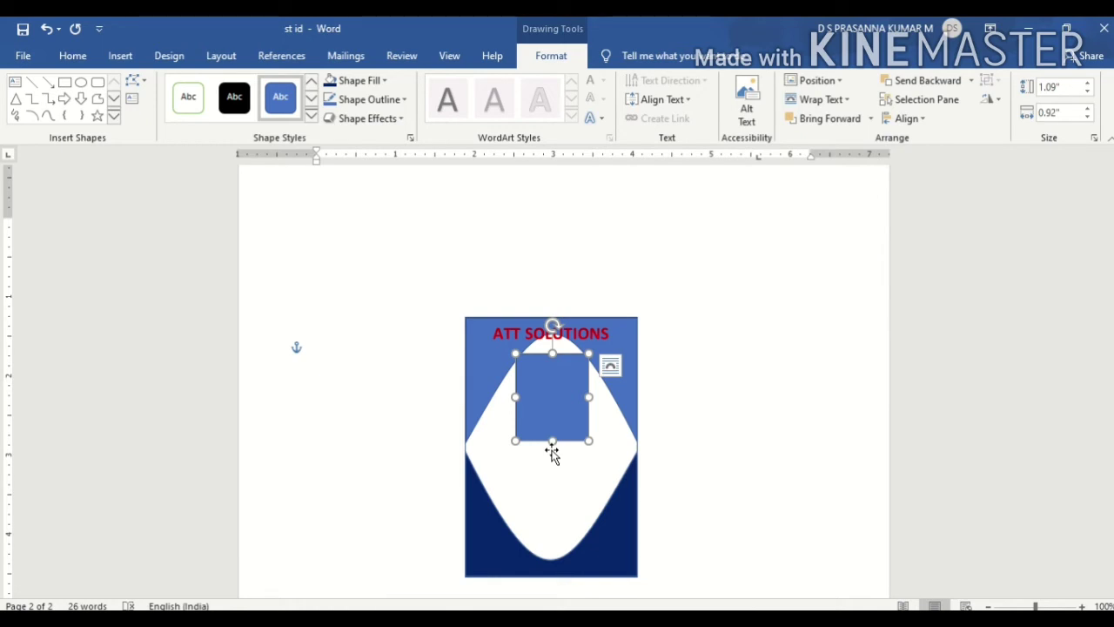
{"action": "key", "text": "Up"}
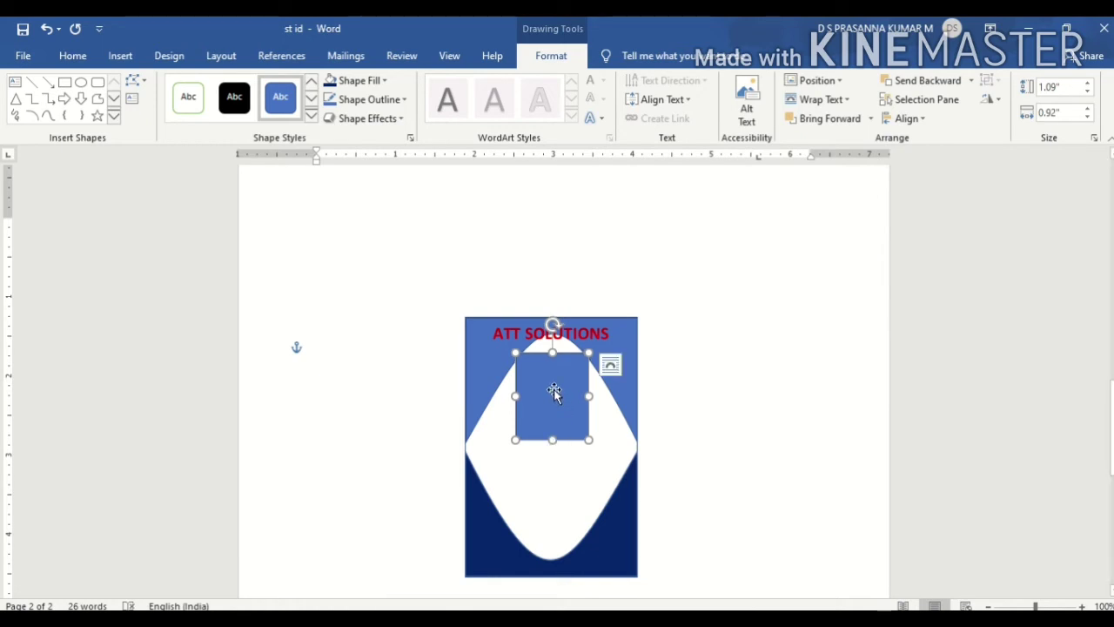
Step: Choose a picture fill from a file for the small rectangle, opening the Insert Picture browser
{"action": "right_click", "coordinate": [555, 394]}
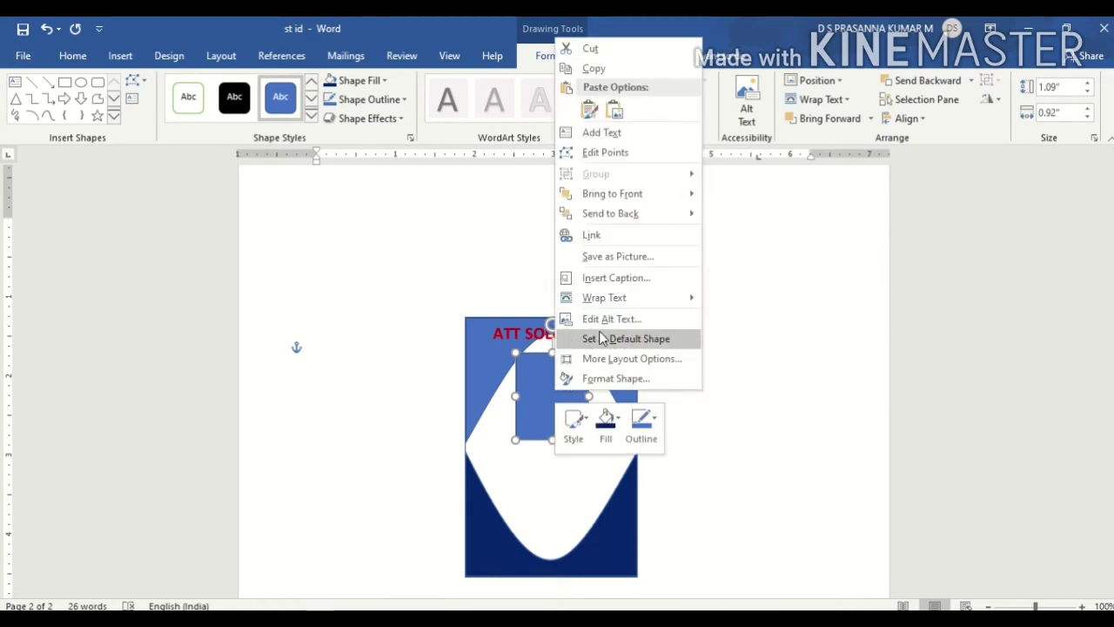
{"action": "left_click", "coordinate": [533, 395]}
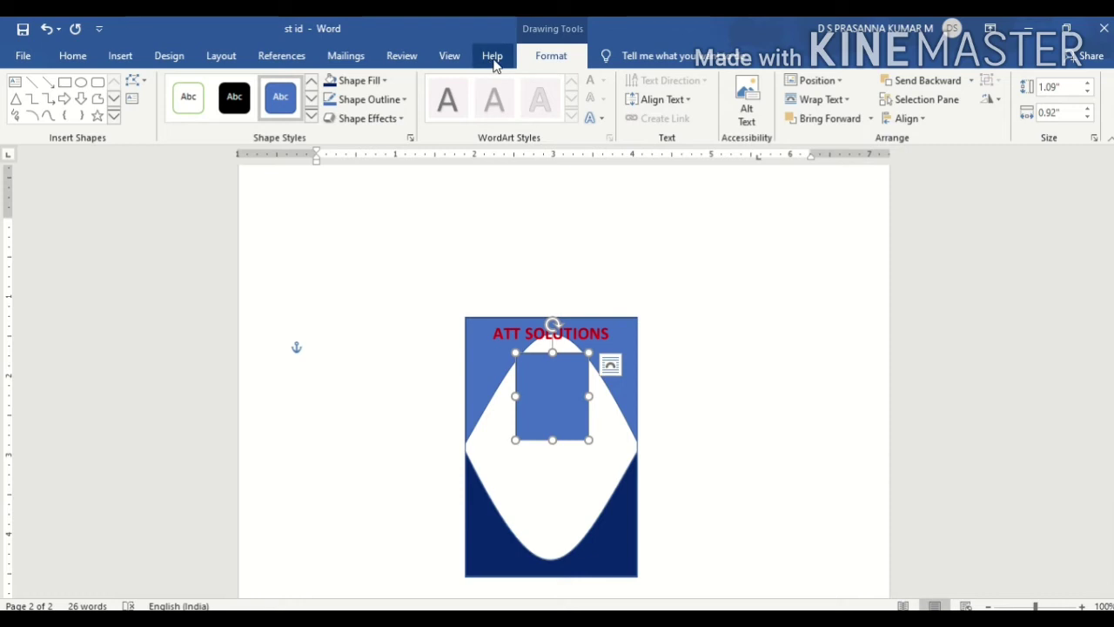
{"action": "left_click", "coordinate": [384, 81]}
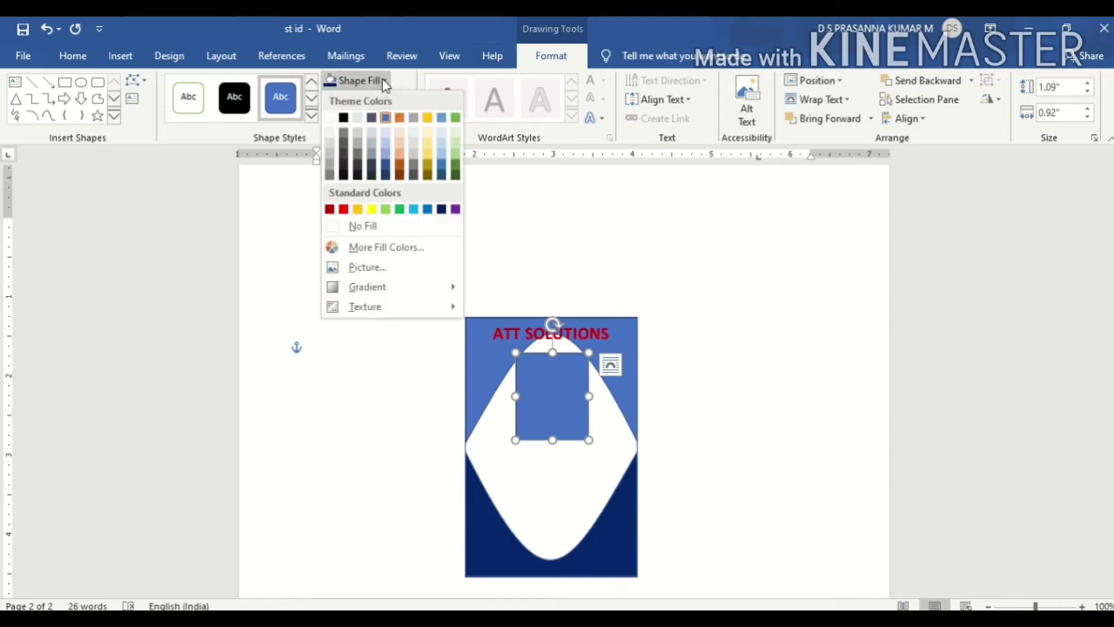
{"action": "left_click", "coordinate": [365, 268]}
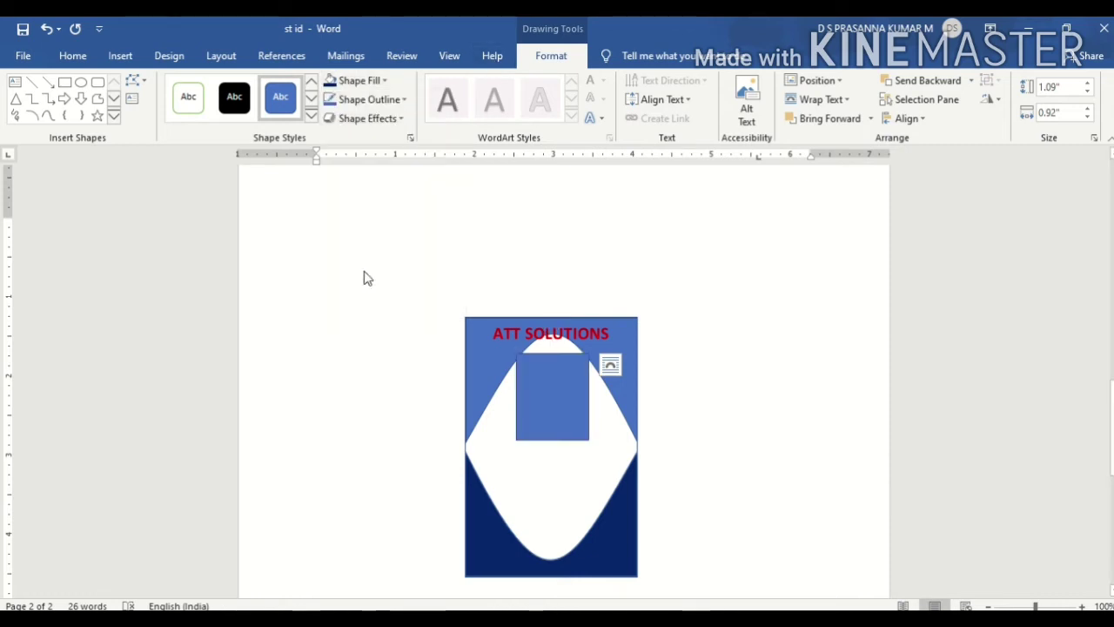
{"action": "left_click", "coordinate": [410, 310]}
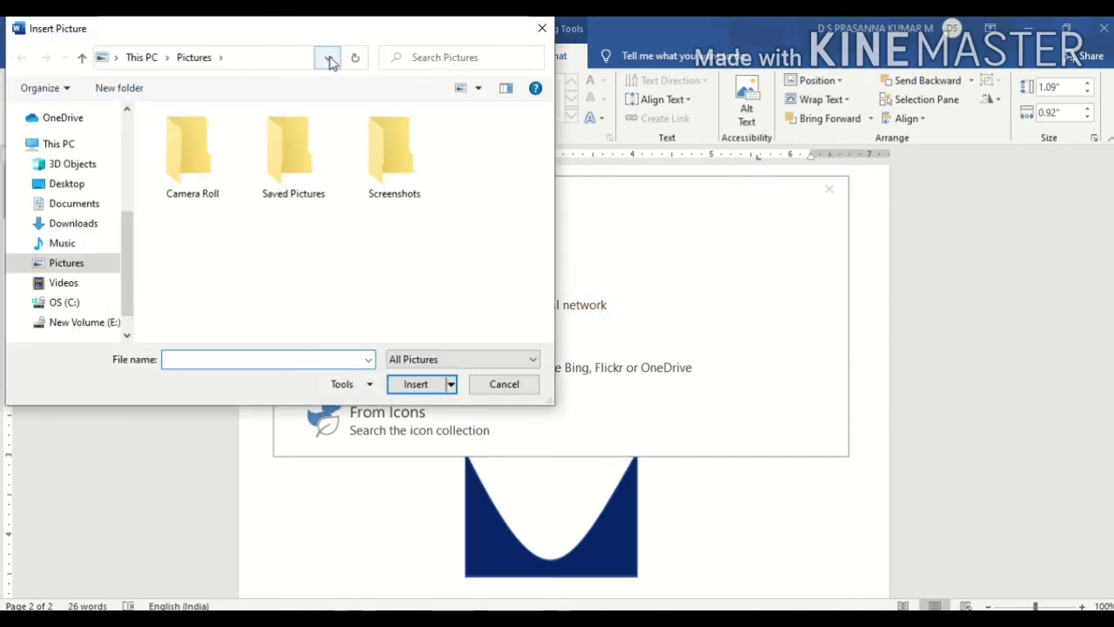
Step: Insert the IMG-20200429-WA0000 portrait from Desktop > All today tech youtube into the small rectangle
{"action": "left_click", "coordinate": [328, 58]}
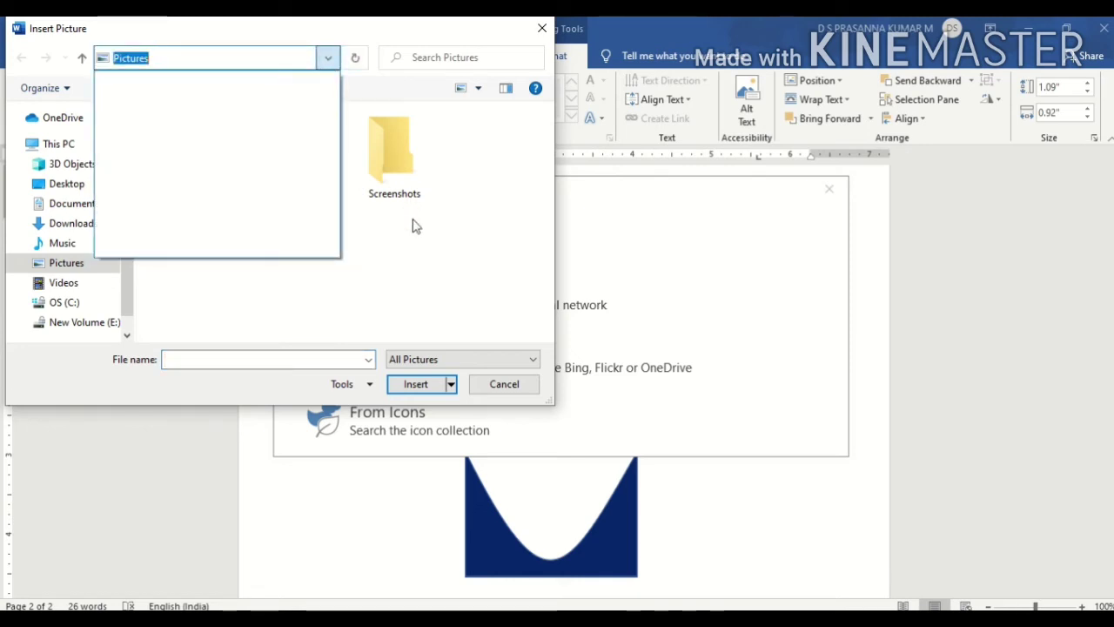
{"action": "left_click", "coordinate": [62, 186]}
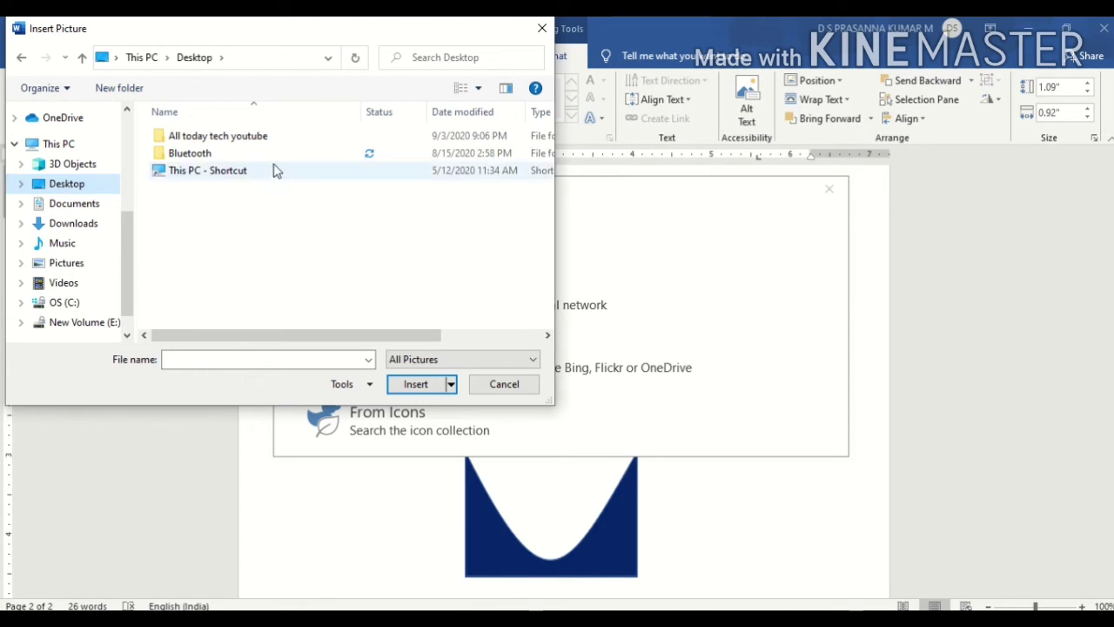
{"action": "double_click", "coordinate": [252, 135]}
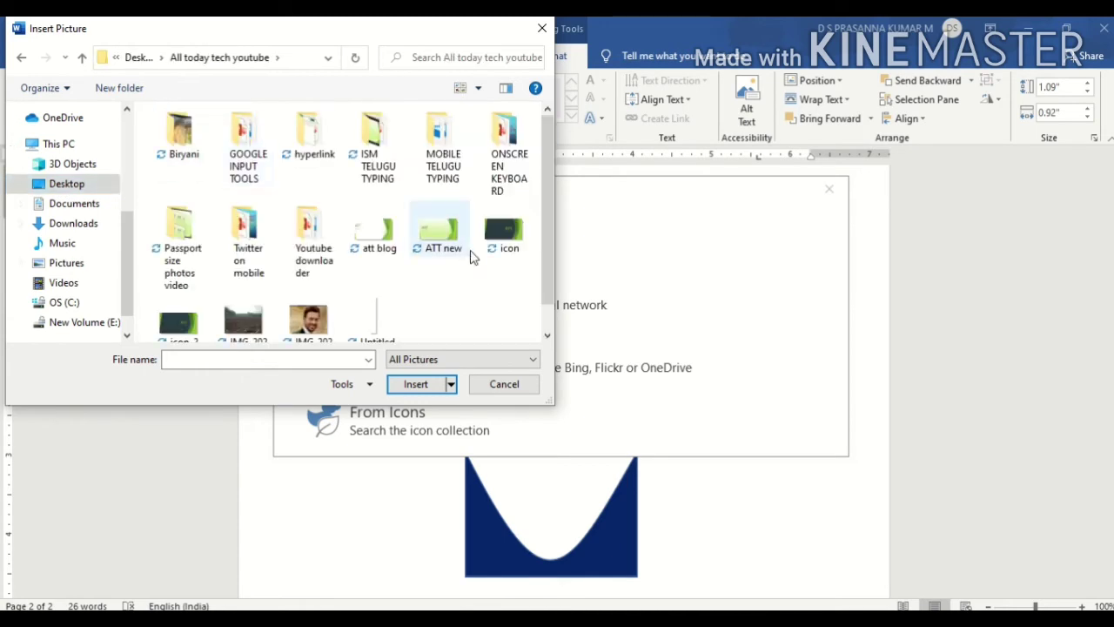
{"action": "left_click", "coordinate": [313, 335]}
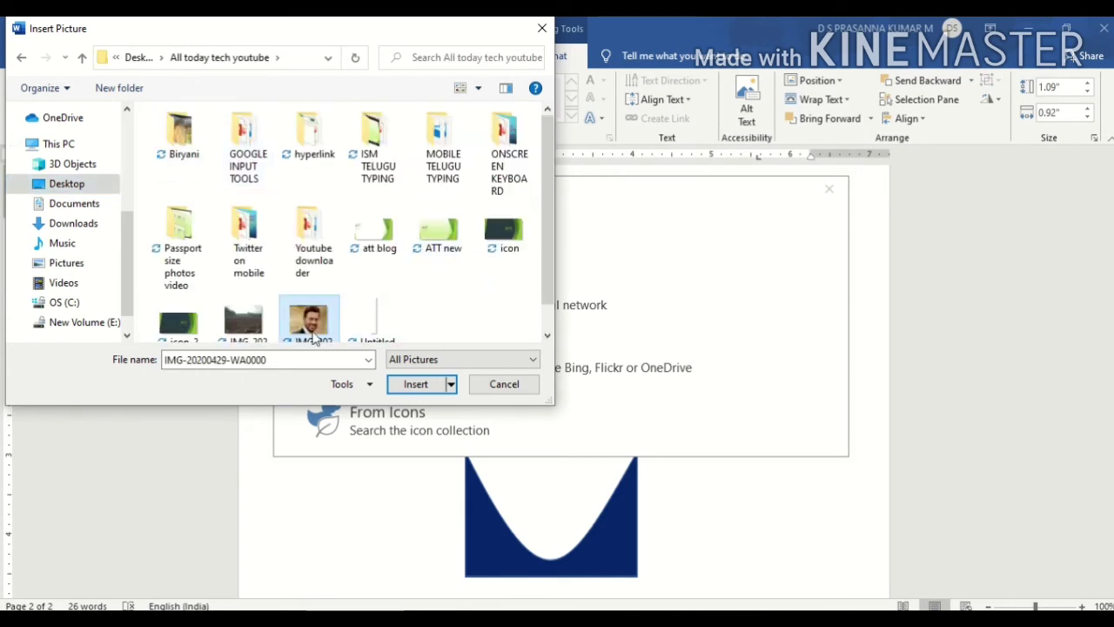
{"action": "left_click", "coordinate": [414, 384]}
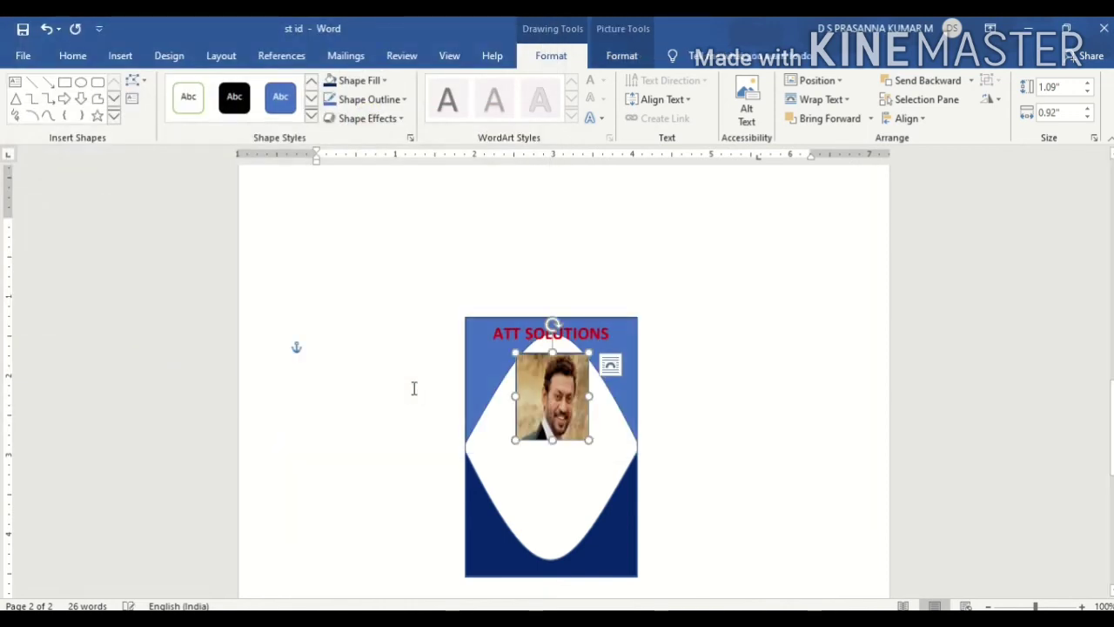
Step: Keep the lower shape's text direction Horizontal and align its text to Top
{"action": "left_click", "coordinate": [553, 483]}
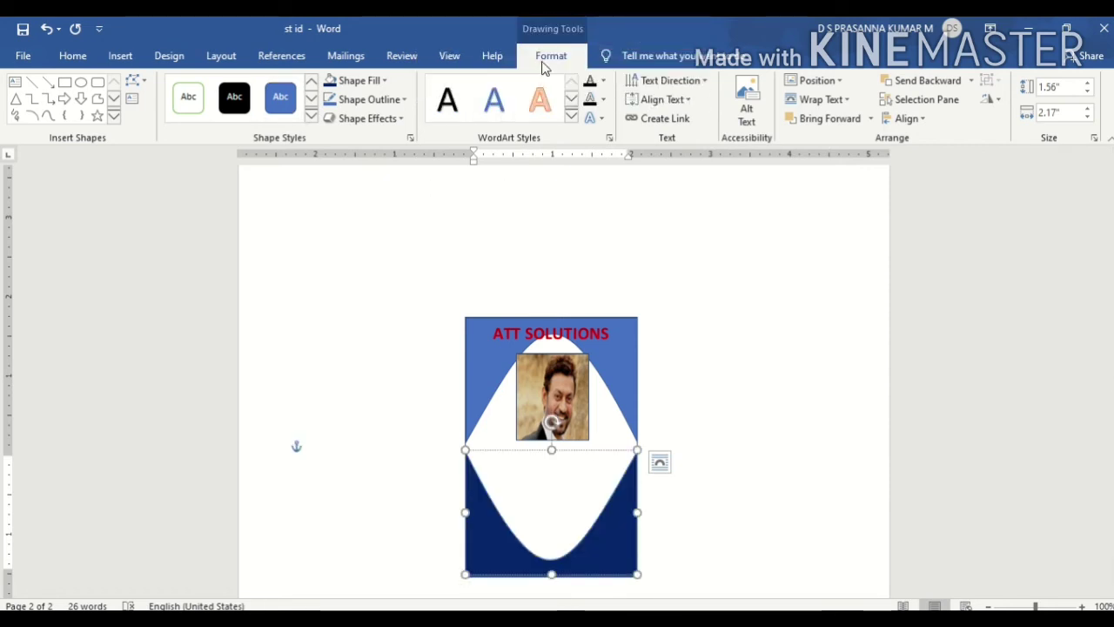
{"action": "left_click", "coordinate": [669, 80]}
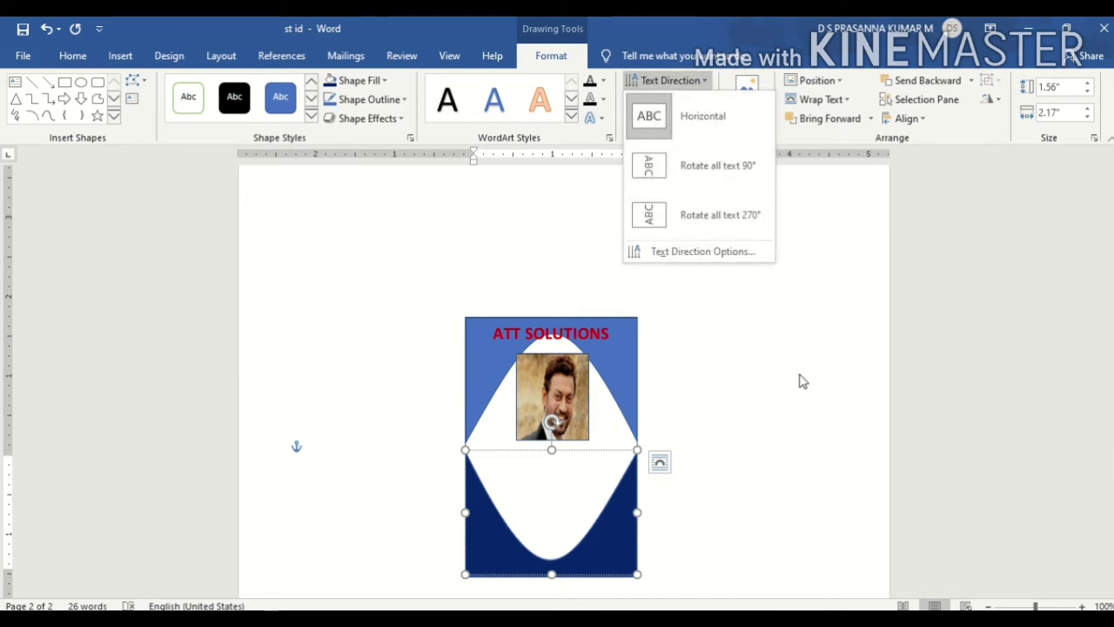
{"action": "key", "text": "Escape"}
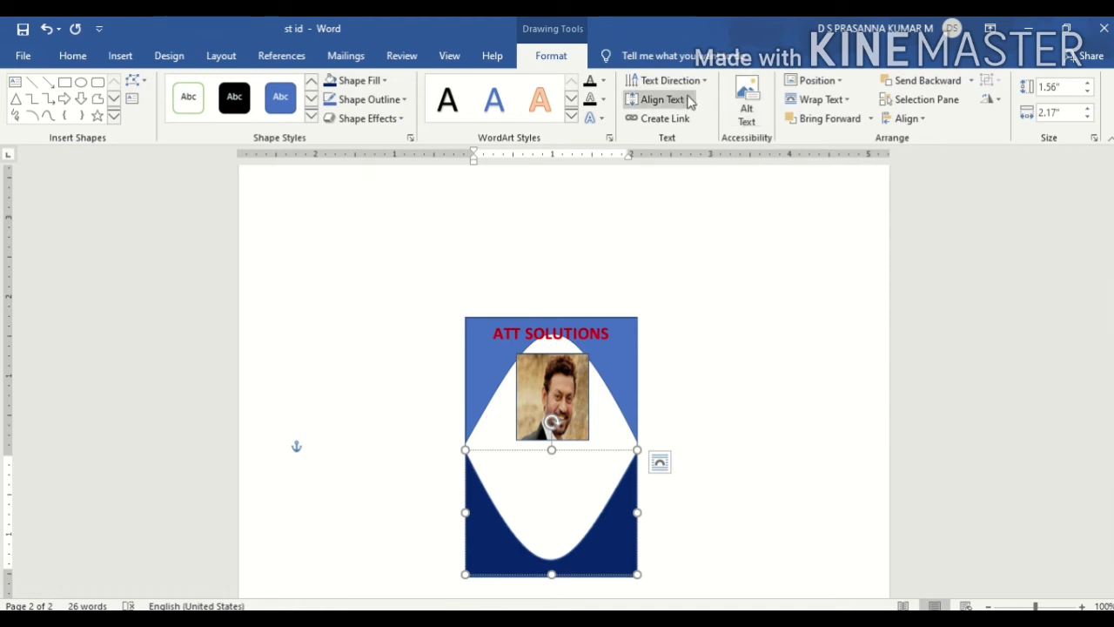
{"action": "left_click", "coordinate": [690, 100]}
{"action": "left_click", "coordinate": [682, 135]}
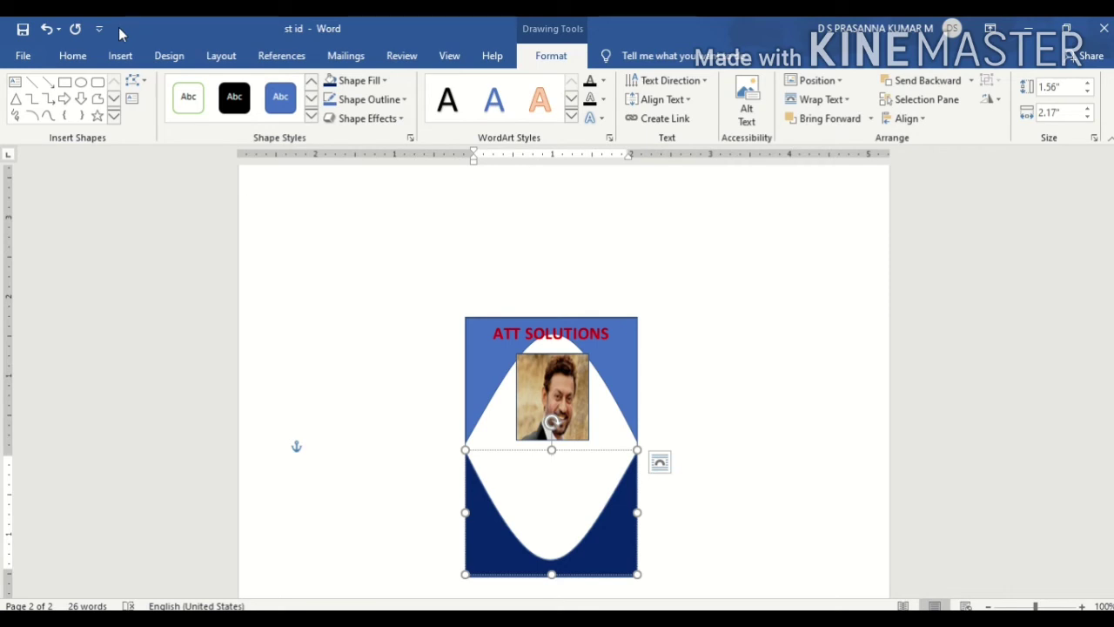
Step: Left-align the lower shape's text and set its font colour to black
{"action": "left_click", "coordinate": [73, 56]}
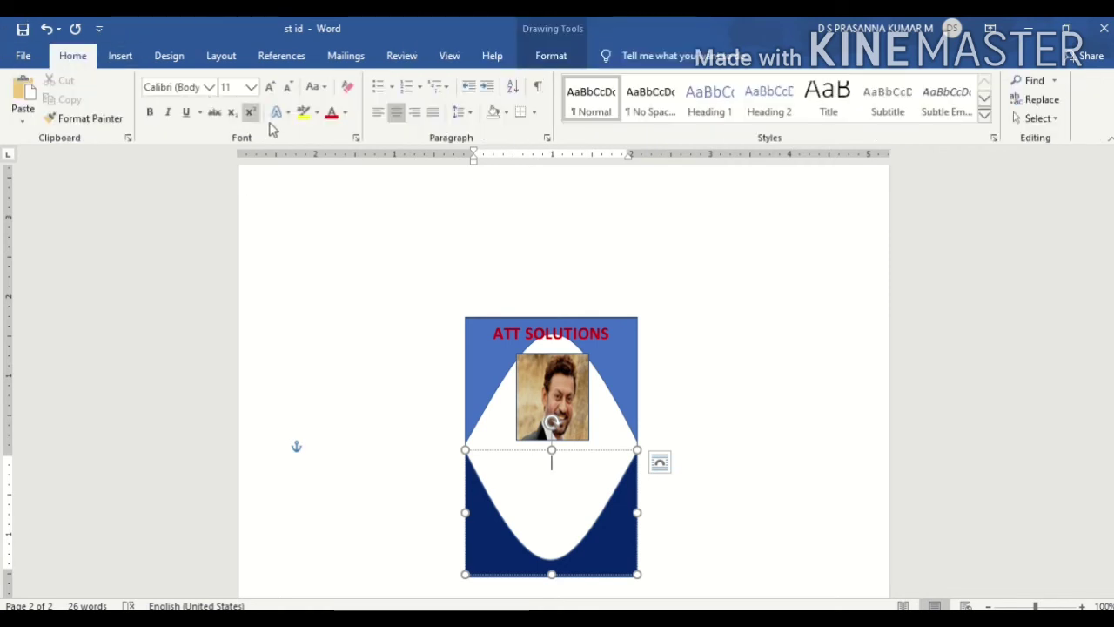
{"action": "left_click", "coordinate": [387, 121]}
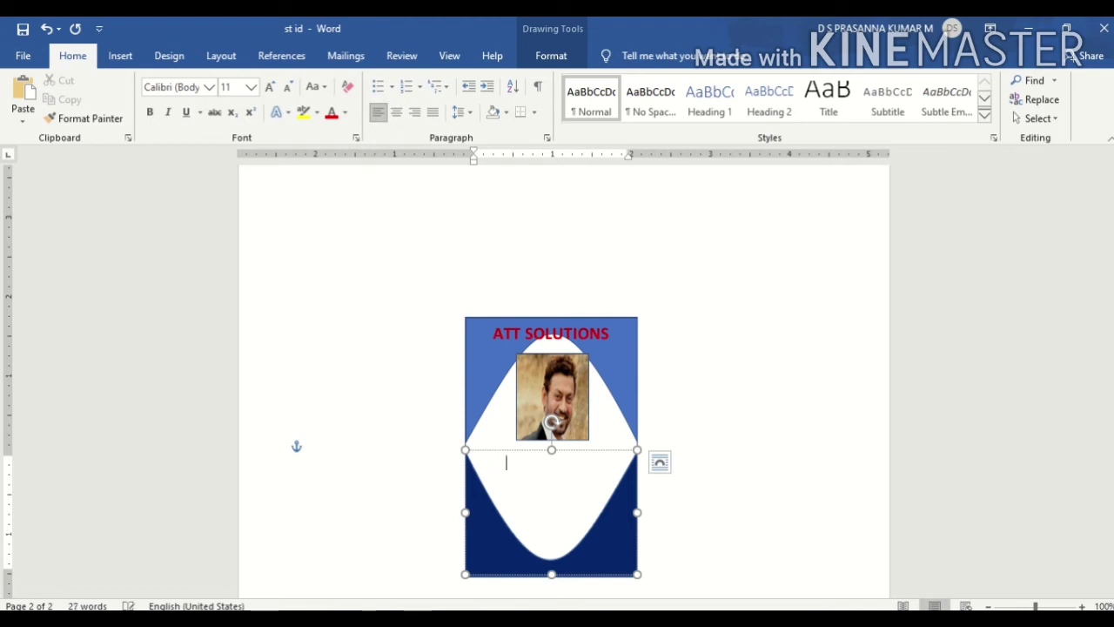
{"action": "key", "text": "ctrl+a"}
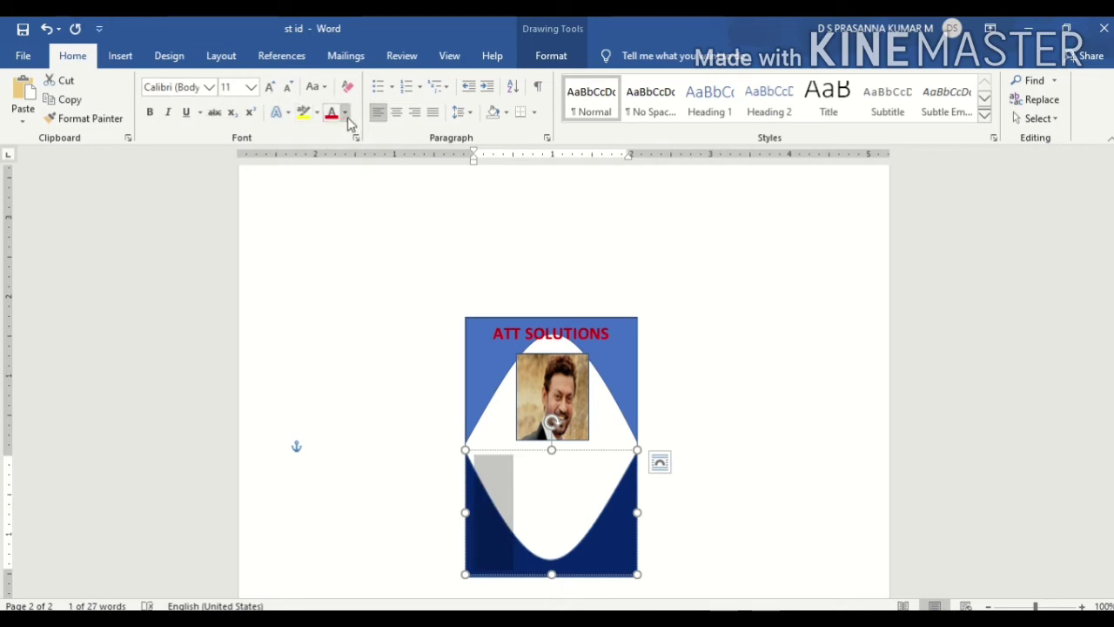
{"action": "left_click", "coordinate": [345, 112]}
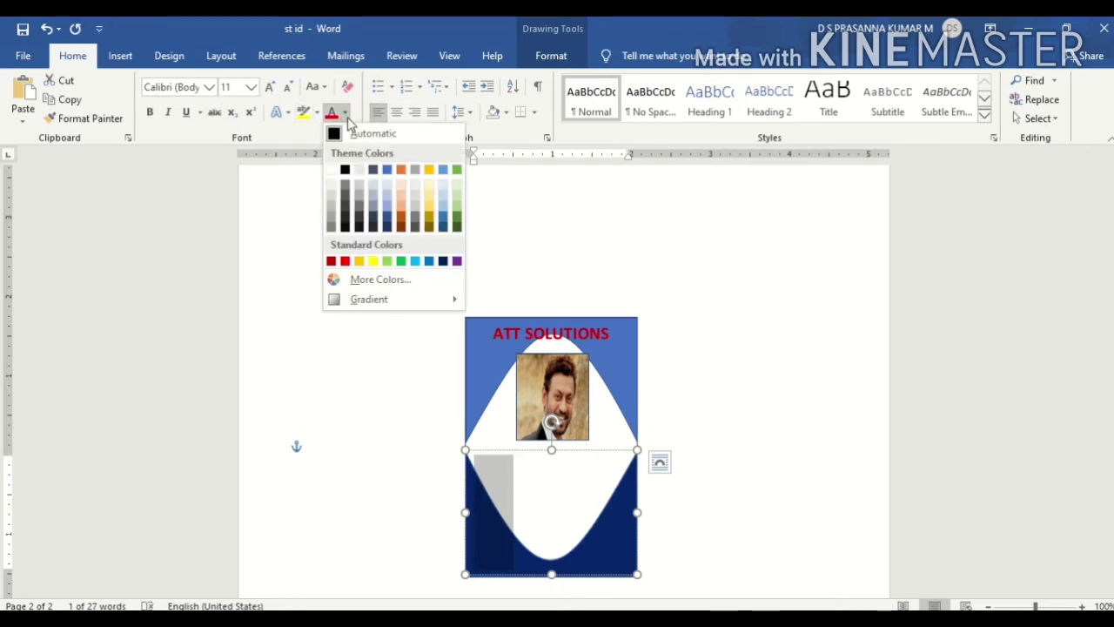
{"action": "left_click", "coordinate": [345, 169]}
{"action": "left_click", "coordinate": [545, 442]}
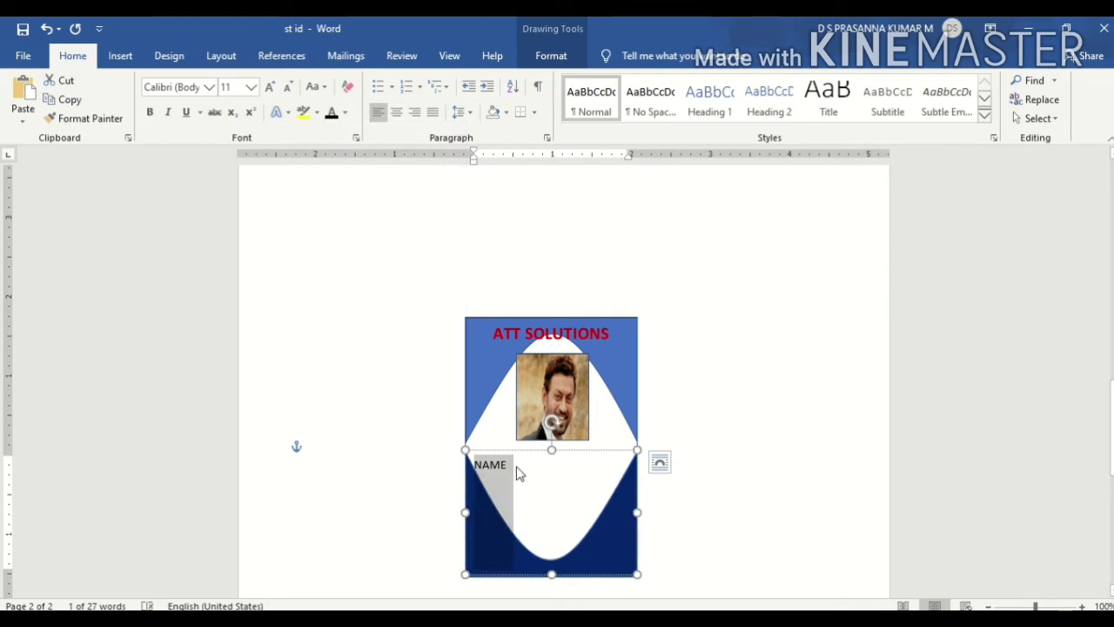
{"action": "left_click", "coordinate": [517, 467]}
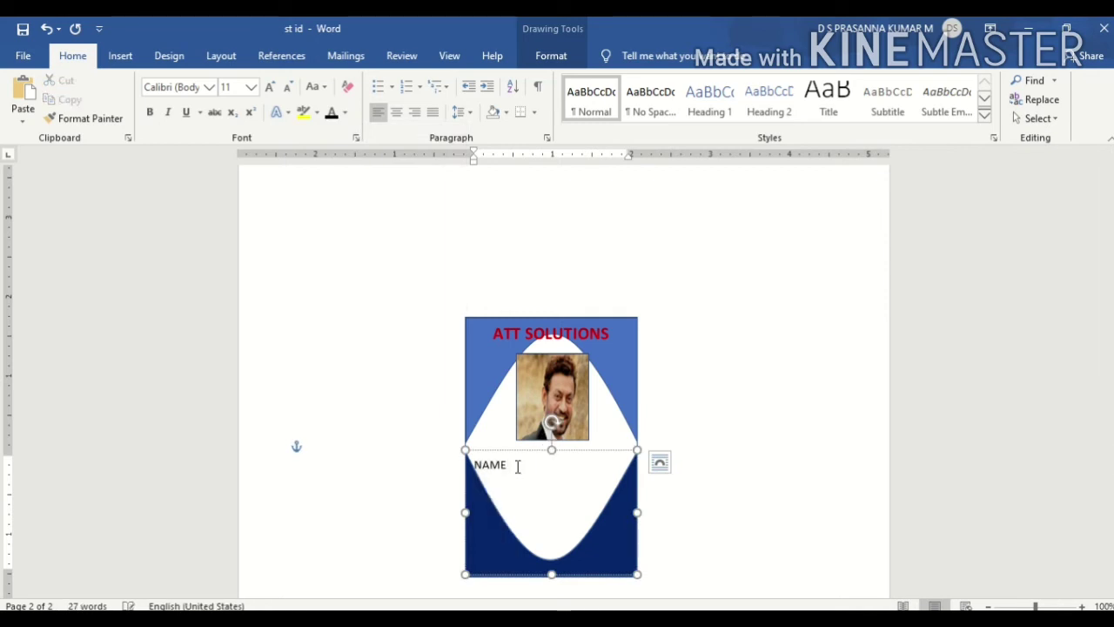
Step: Type the lines NAME : ALL TODAY TECH, DESIGNATION : ASSOCIATE and BLOOD GROUPE : B +Ve
{"action": "type", "text": ": al"}
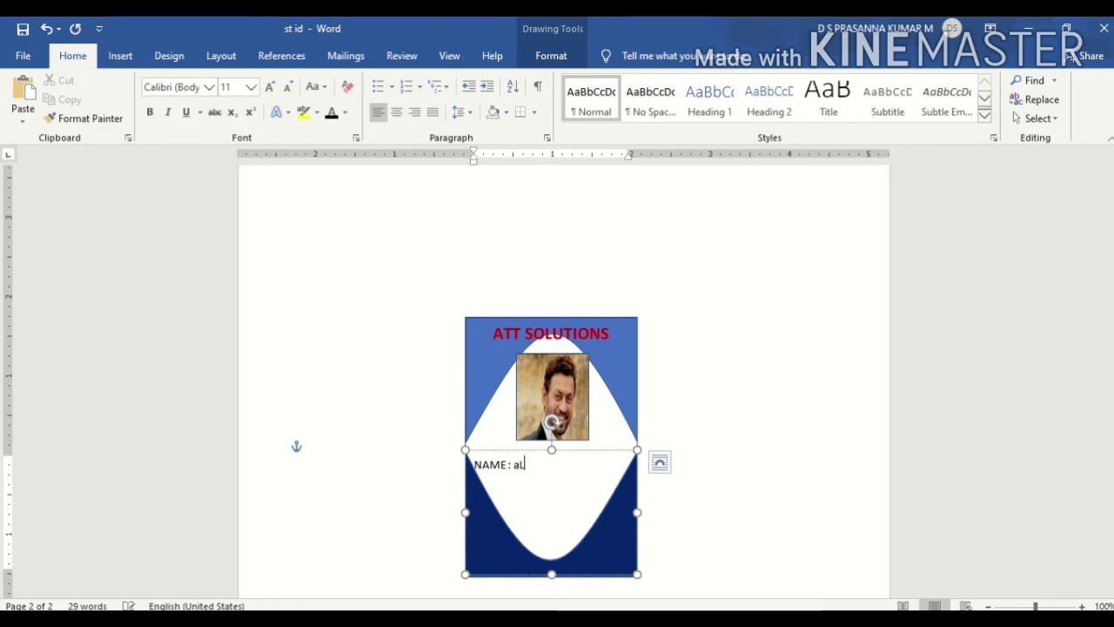
{"action": "key", "text": "BackSpace"}
{"action": "type", "text": "TO"}
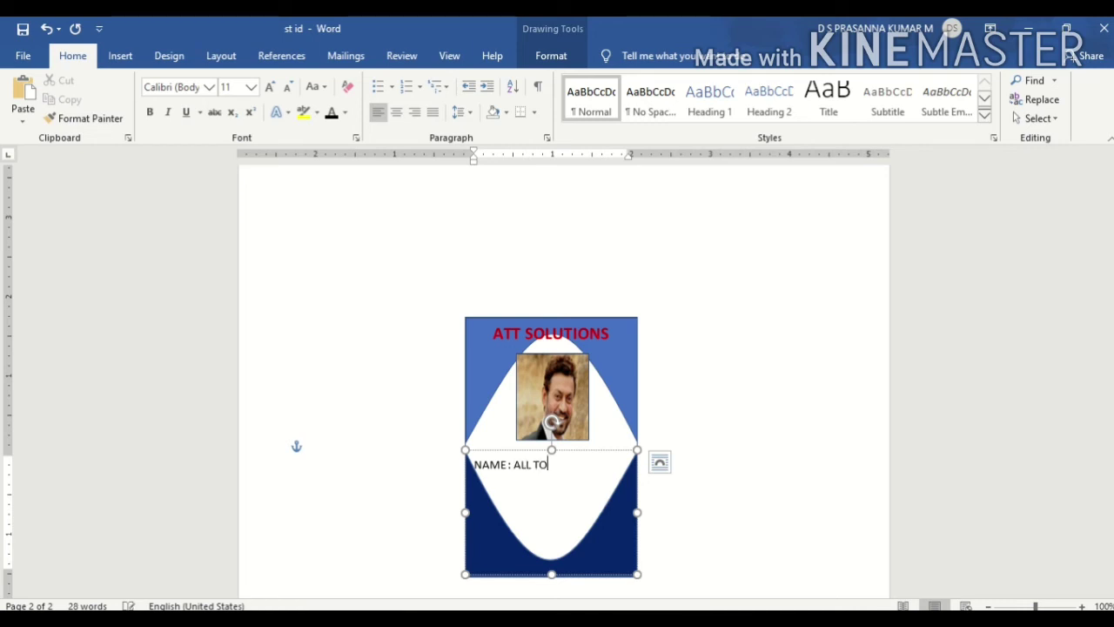
{"action": "type", "text": "DAY T"}
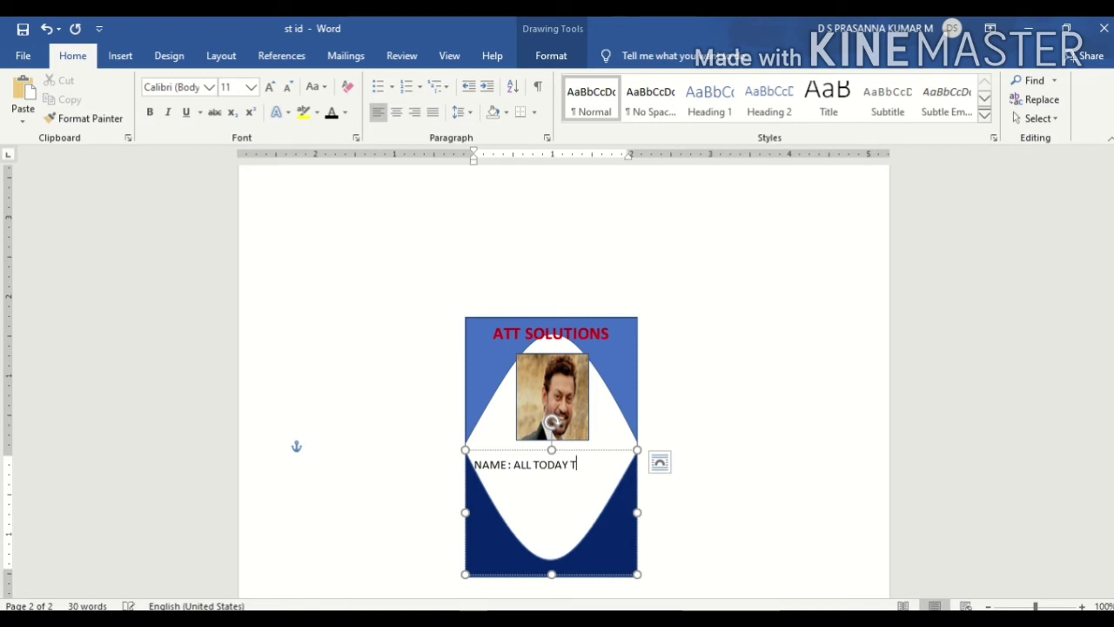
{"action": "type", "text": "ECH"}
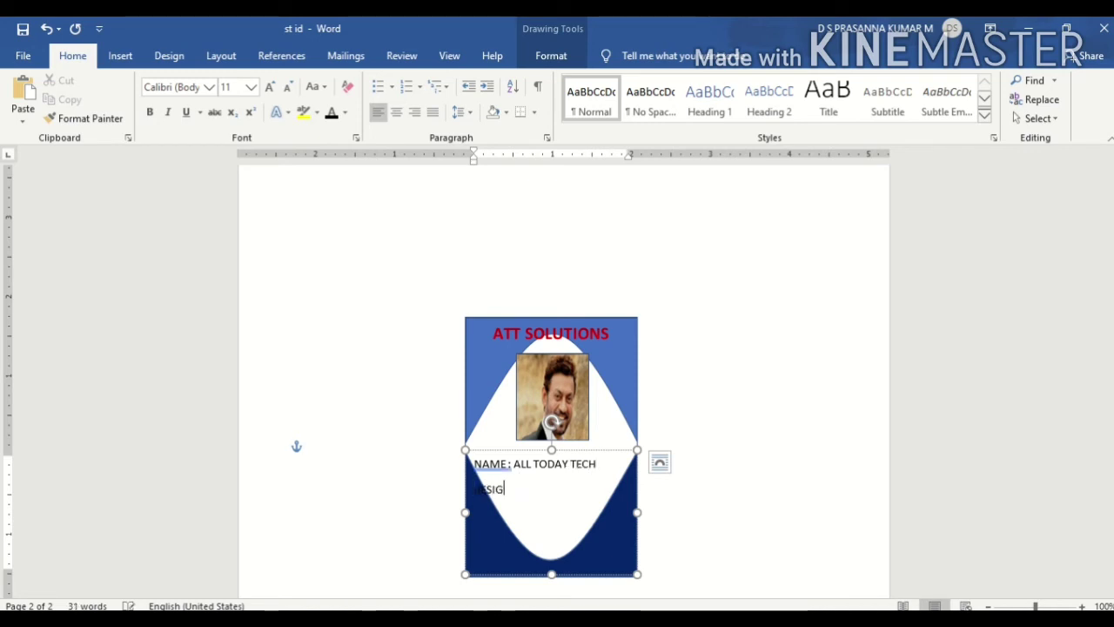
{"action": "key", "text": "BackSpace"}
{"action": "key", "text": "BackSpace"}
{"action": "key", "text": "BackSpace"}
{"action": "key", "text": "BackSpace"}
{"action": "type", "text": "DESI"}
{"action": "type", "text": "GN"}
{"action": "type", "text": "ATION :"}
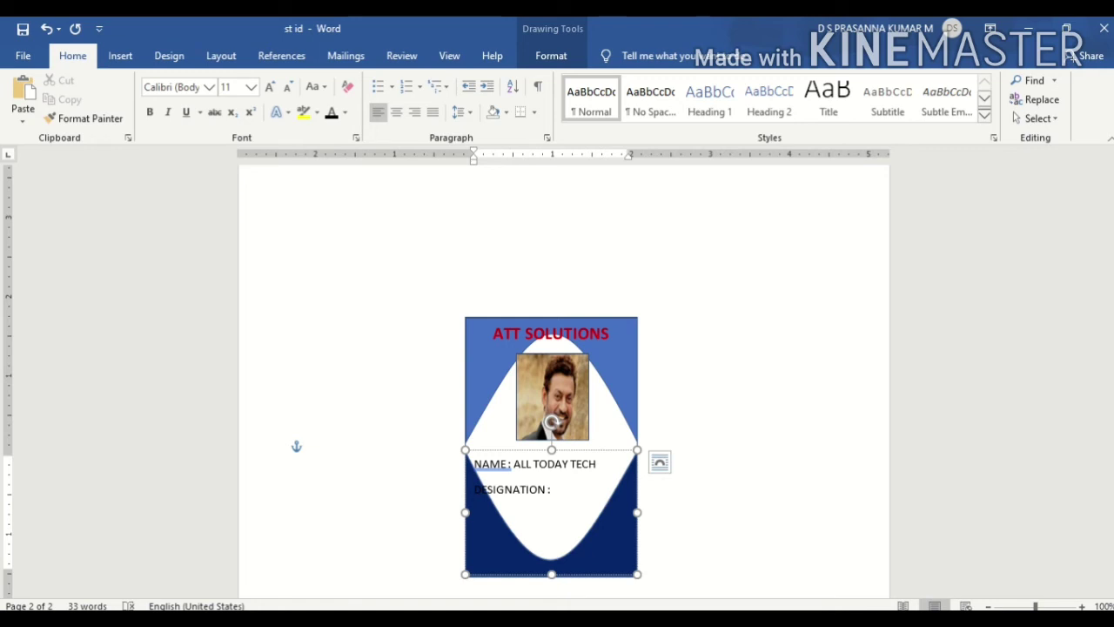
{"action": "type", "text": "I"}
{"action": "key", "text": "BackSpace"}
{"action": "key", "text": "BackSpace"}
{"action": "key", "text": "BackSpace"}
{"action": "type", "text": "SOCIAT"}
{"action": "type", "text": "E"}
{"action": "key", "text": "Return"}
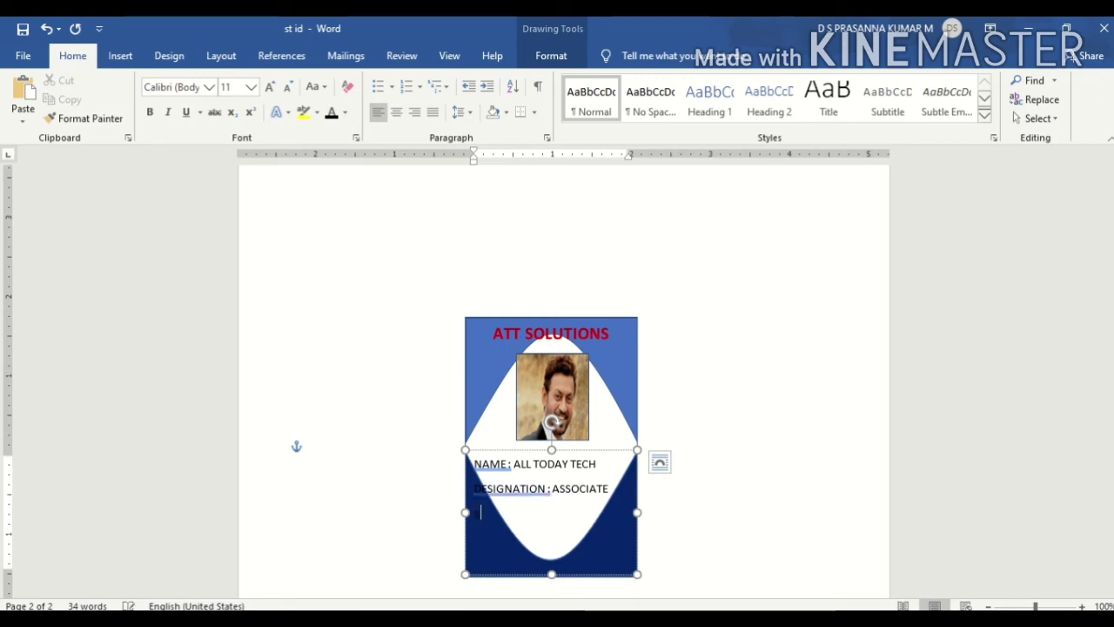
{"action": "type", "text": "BLOOD GROUPE"}
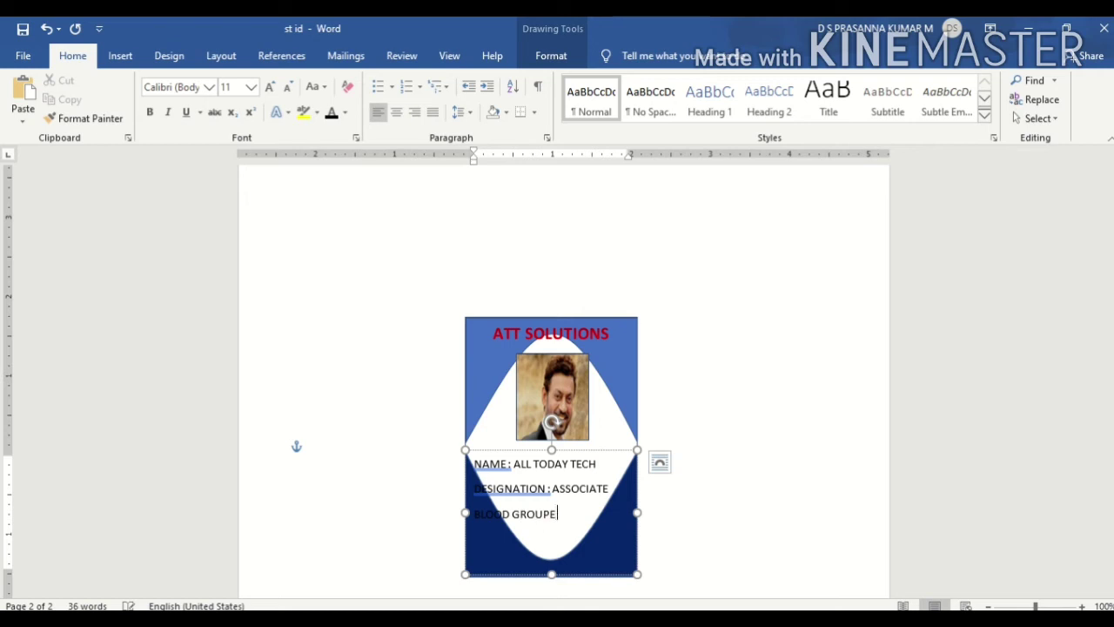
{"action": "type", "text": ":"}
{"action": "type", "text": "VE"}
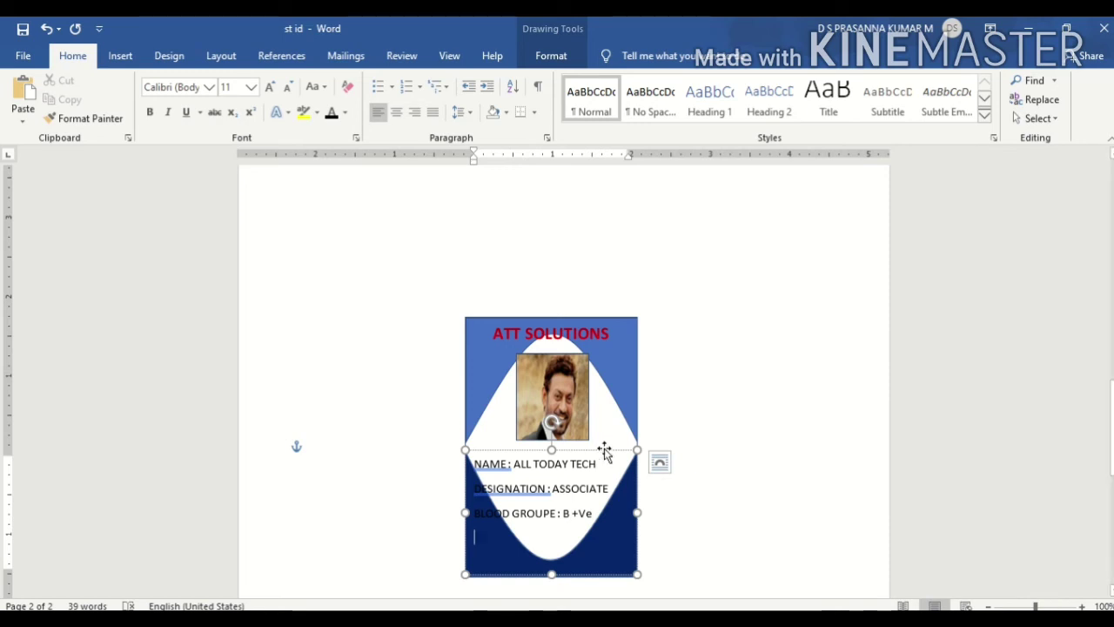
Step: Try a tab gap after NAME, then remove it
{"action": "left_click", "coordinate": [505, 471]}
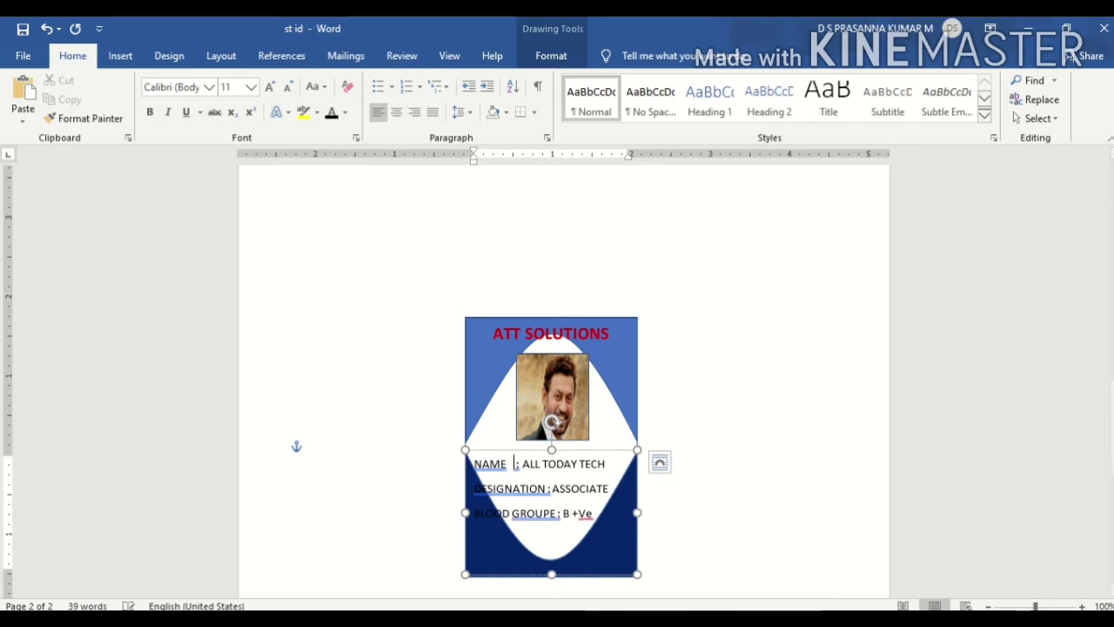
{"action": "key", "text": "Tab"}
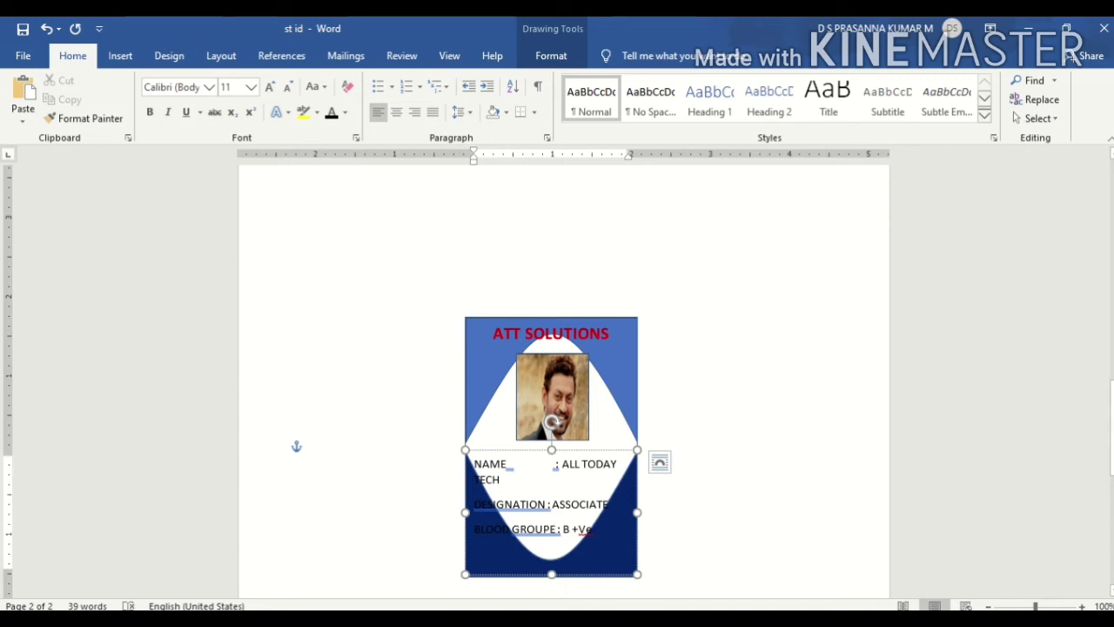
{"action": "key", "text": "BackSpace"}
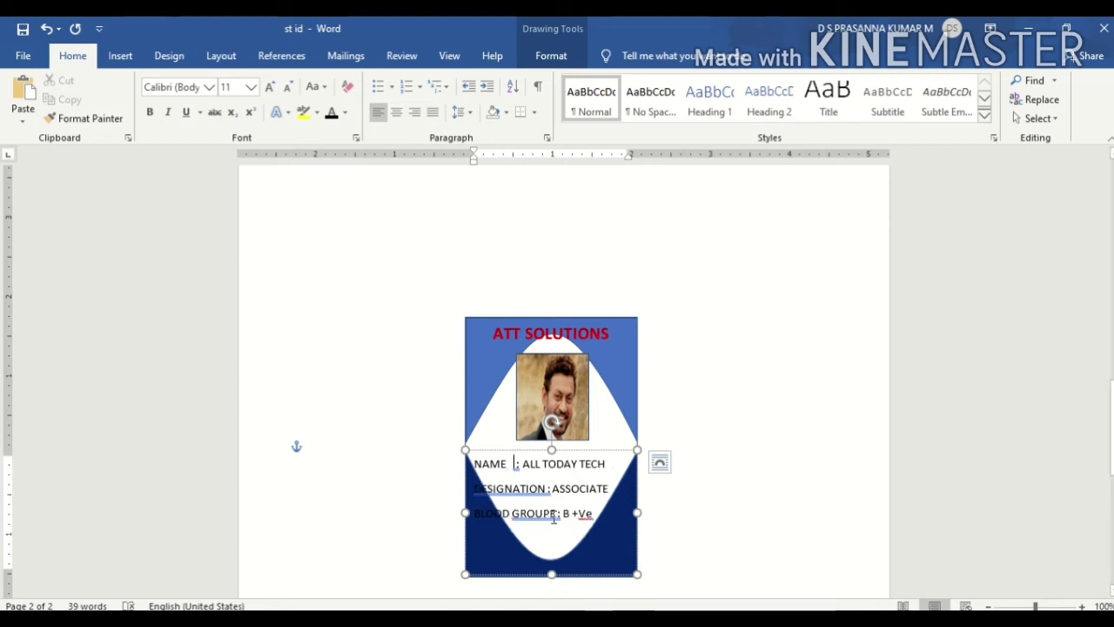
Step: Remove the space after paragraph for all the details lines
{"action": "left_click", "coordinate": [607, 517]}
{"action": "key", "text": "ctrl+a"}
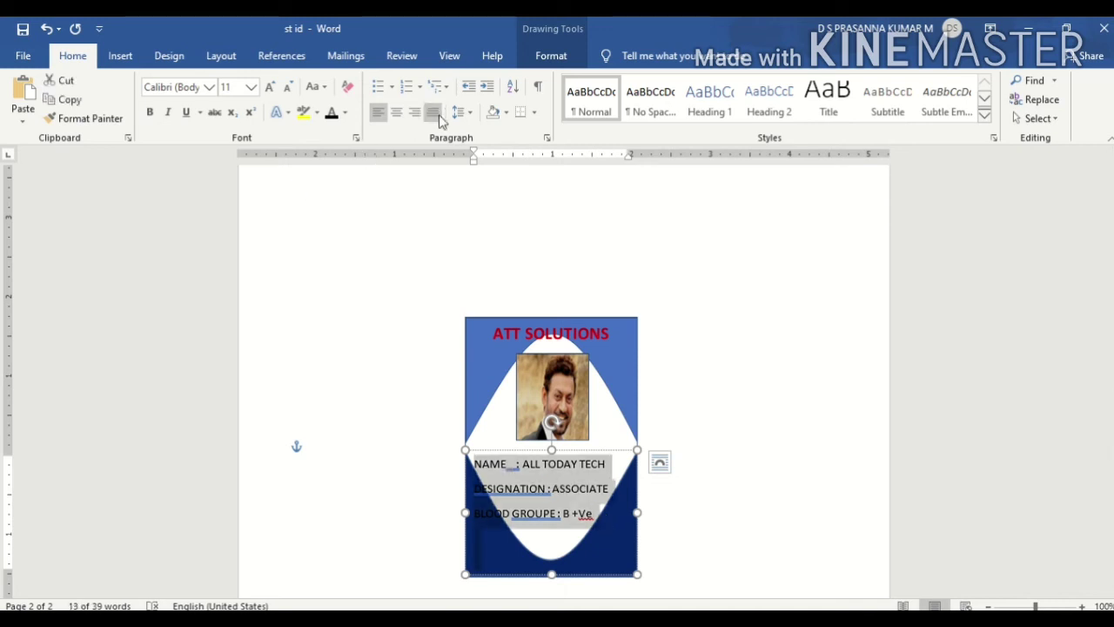
{"action": "left_click", "coordinate": [459, 111]}
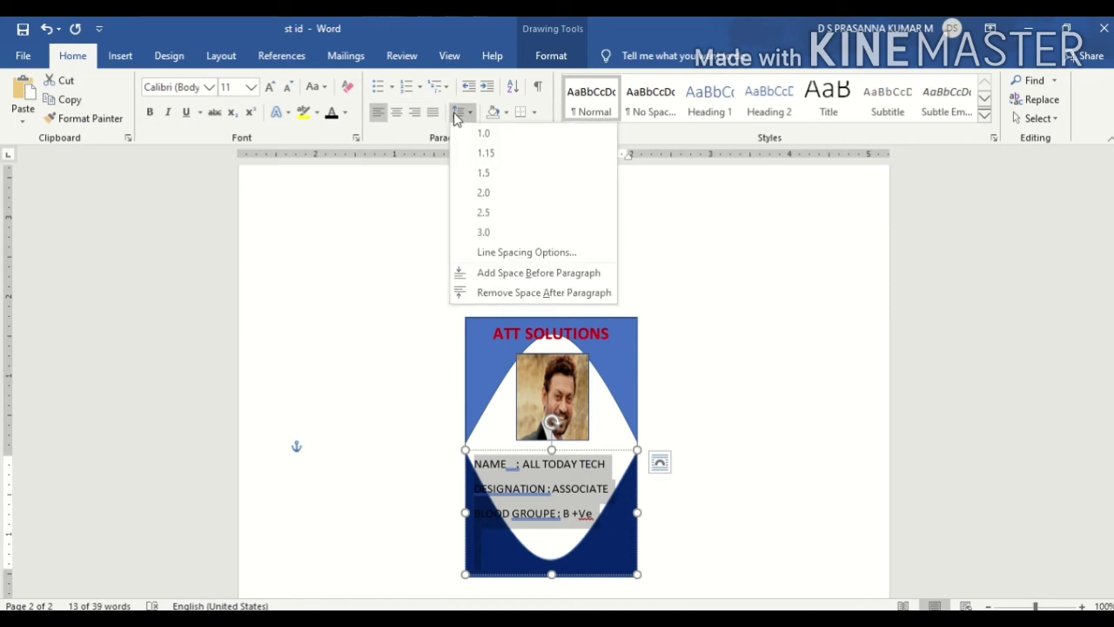
{"action": "left_click", "coordinate": [498, 296]}
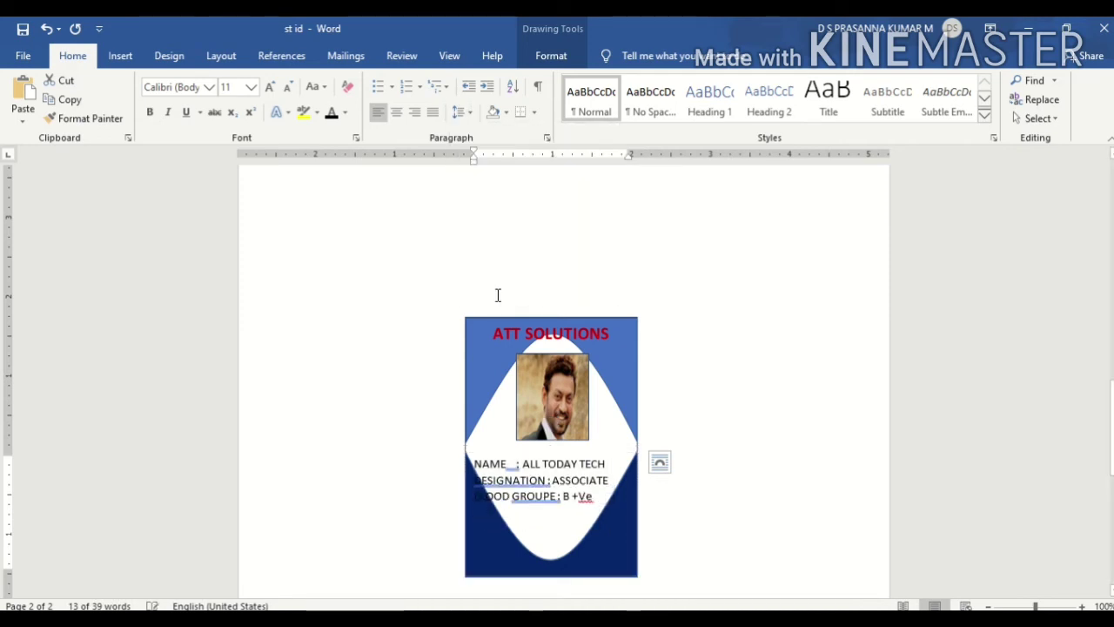
{"action": "left_click", "coordinate": [607, 498]}
{"action": "type", "text": "issuing Au"}
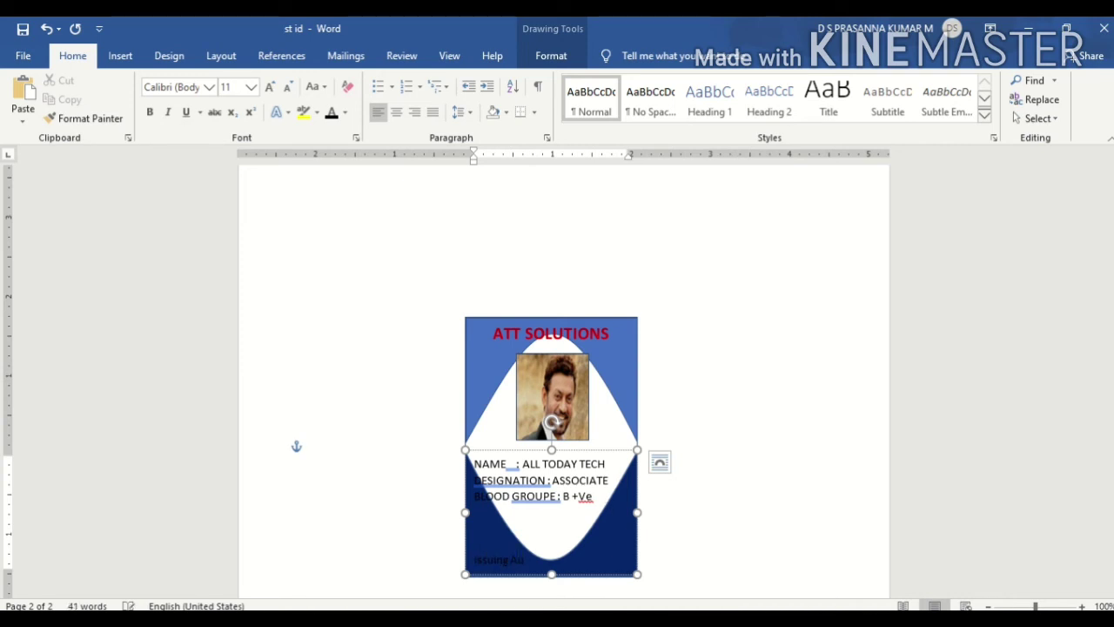
Step: Complete the line as 'Issuing Authority', right-align it and select it for recolouring
{"action": "type", "text": "tho"}
{"action": "type", "text": "rity"}
{"action": "left_click", "coordinate": [415, 113]}
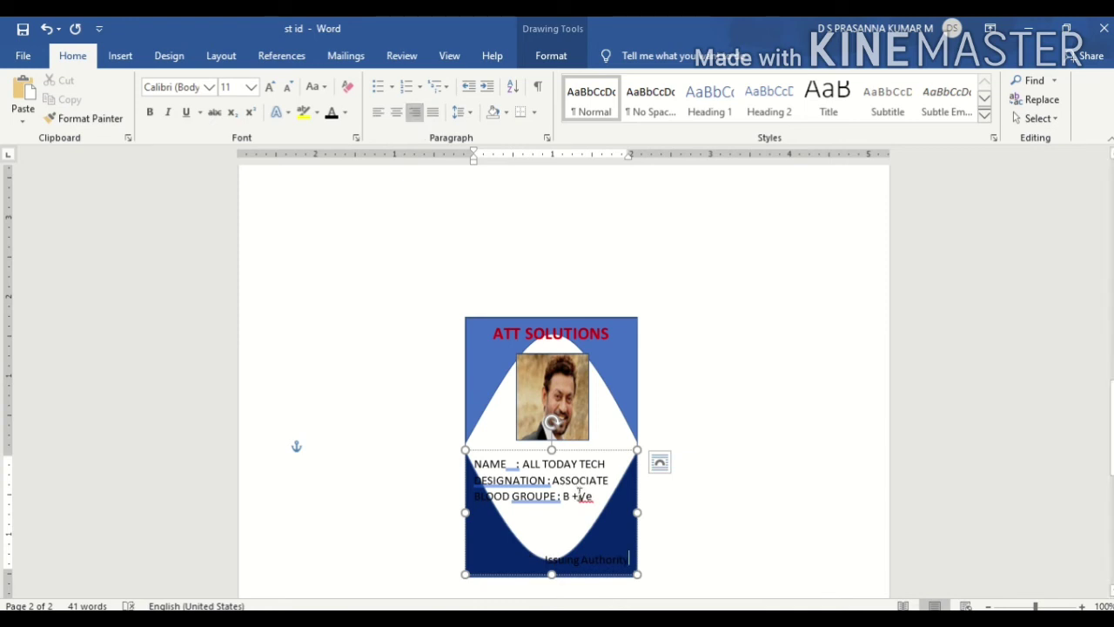
{"action": "key", "text": "shift+Home"}
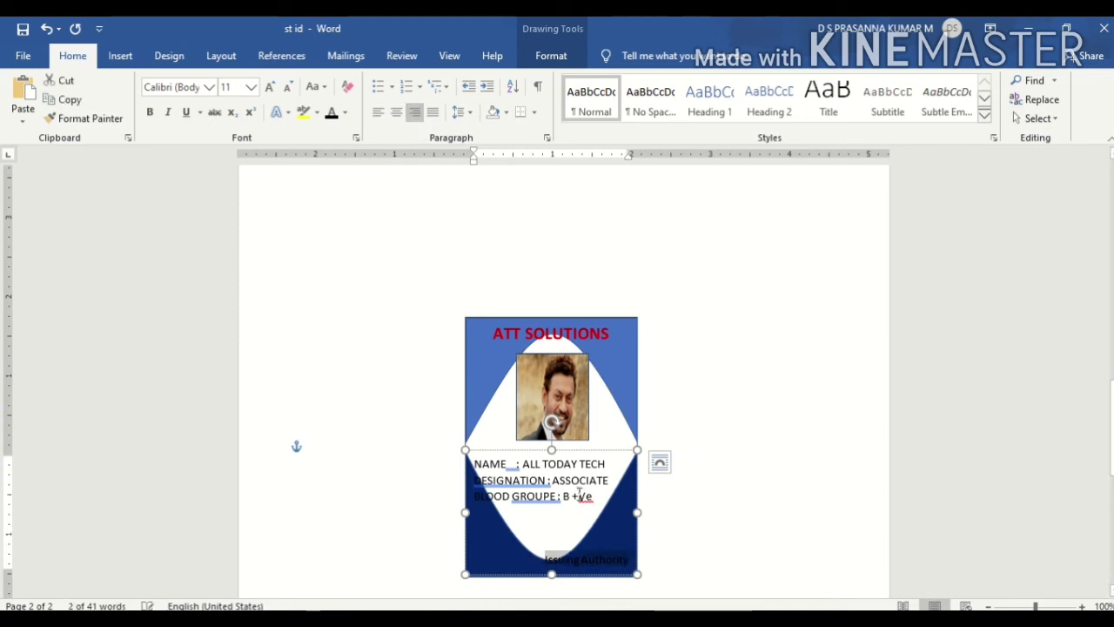
{"action": "left_click", "coordinate": [346, 114]}
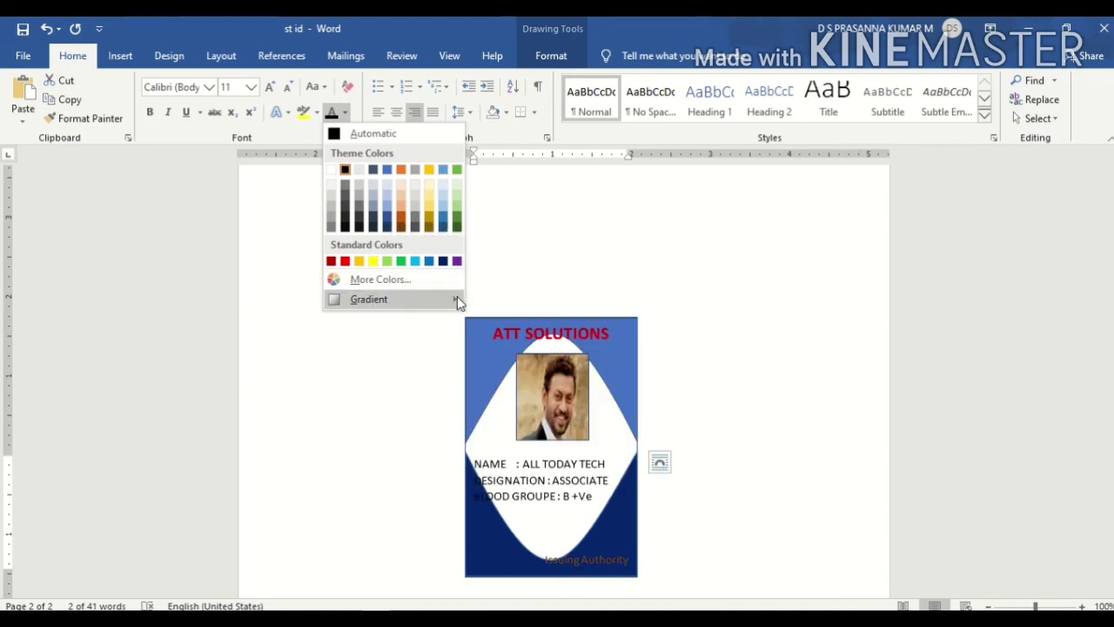
{"action": "mouse_move", "coordinate": [369, 298]}
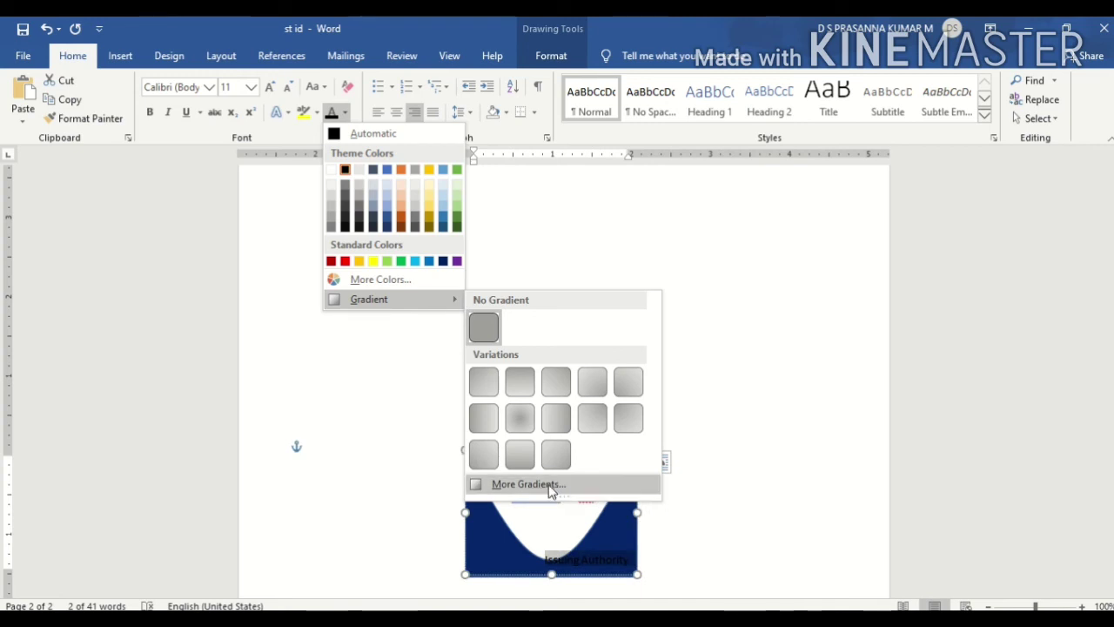
Step: Give the Issuing Authority text a gradient fill using the Radial Accent 2 preset
{"action": "left_click", "coordinate": [527, 484]}
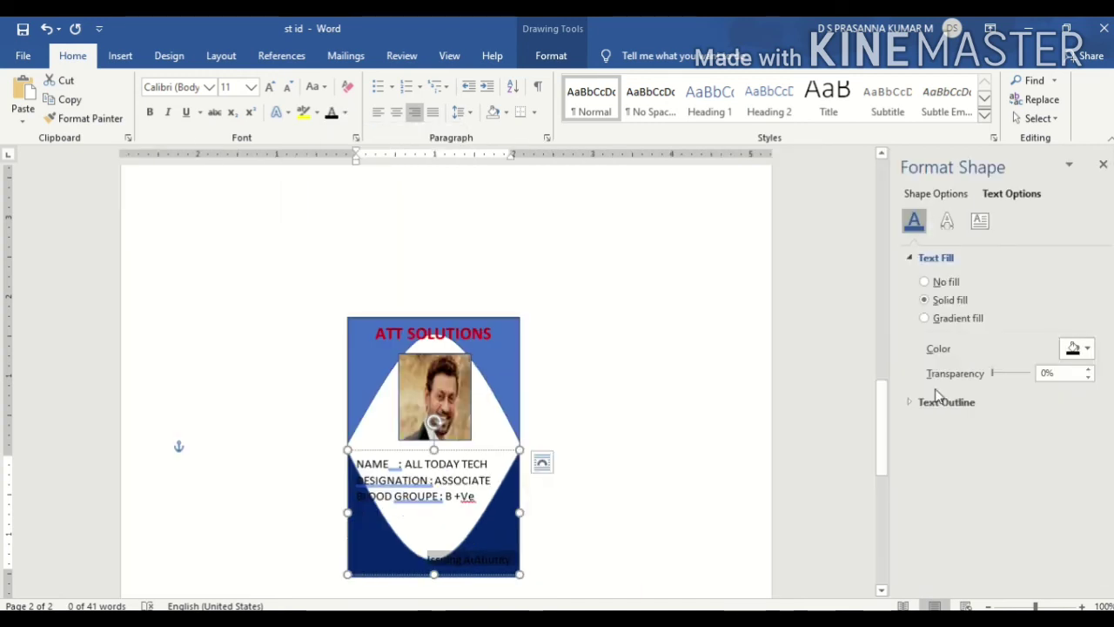
{"action": "left_click", "coordinate": [926, 320]}
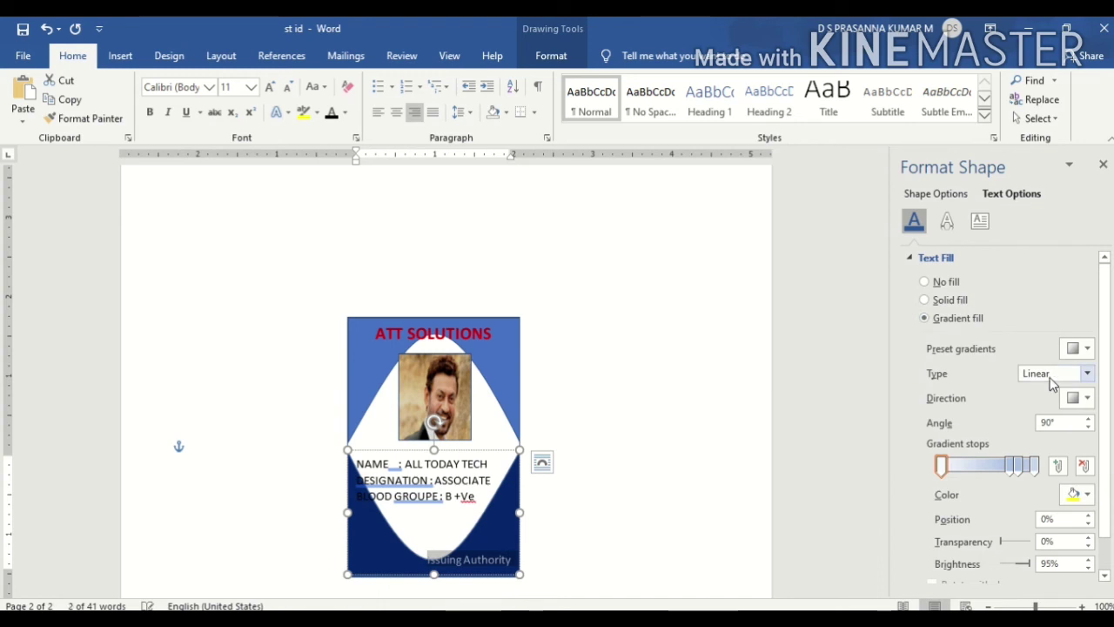
{"action": "left_click", "coordinate": [1088, 348]}
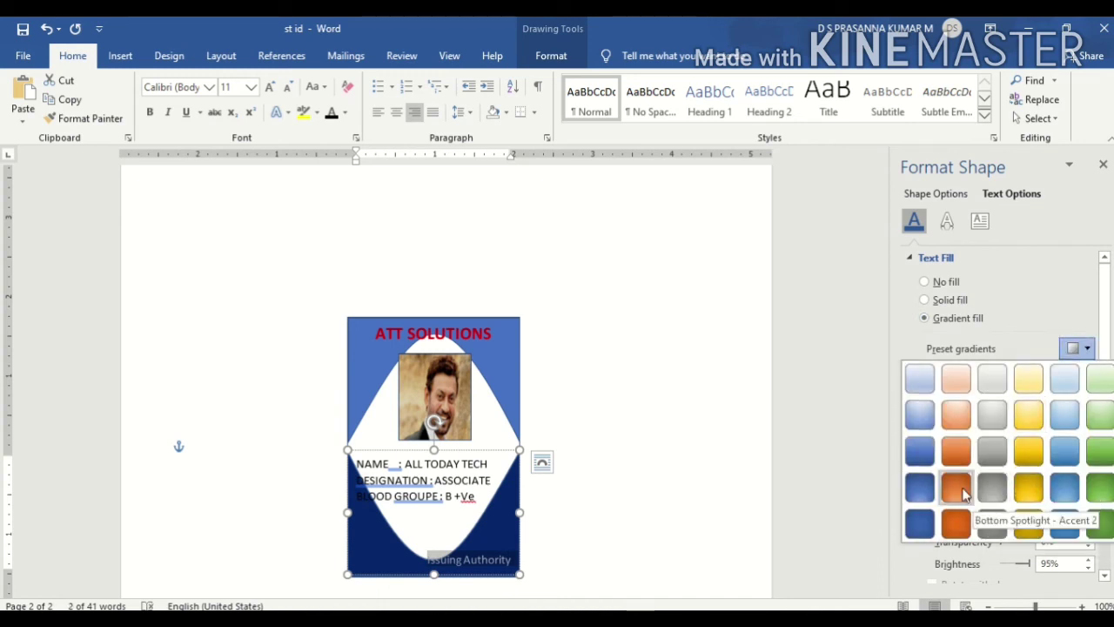
{"action": "left_click", "coordinate": [955, 524]}
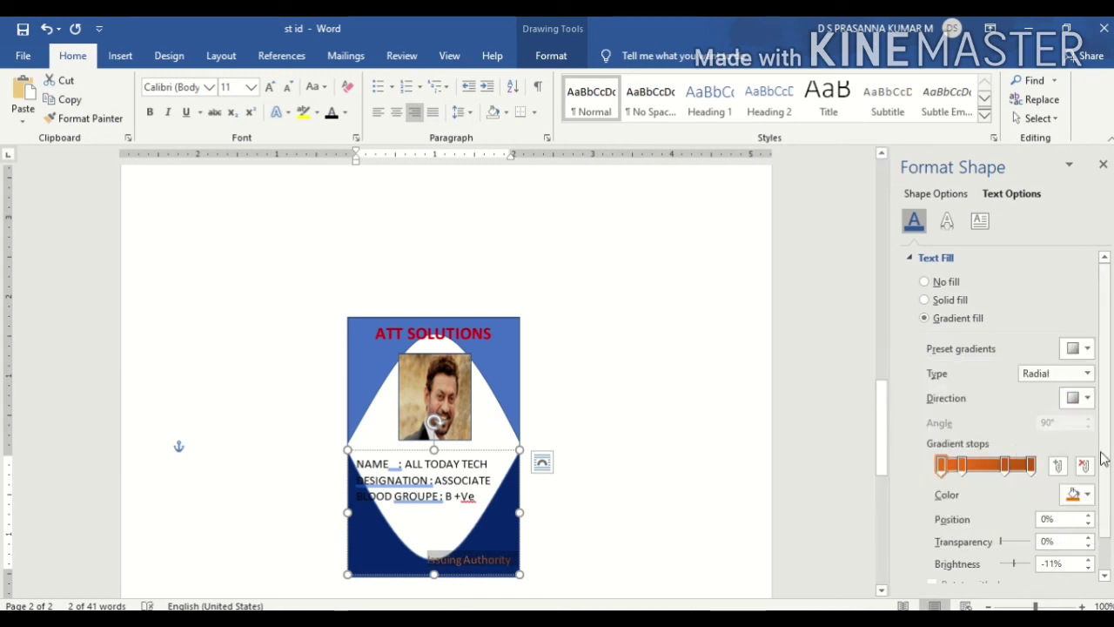
Step: Make the first two gradient stops red
{"action": "left_click", "coordinate": [1077, 495]}
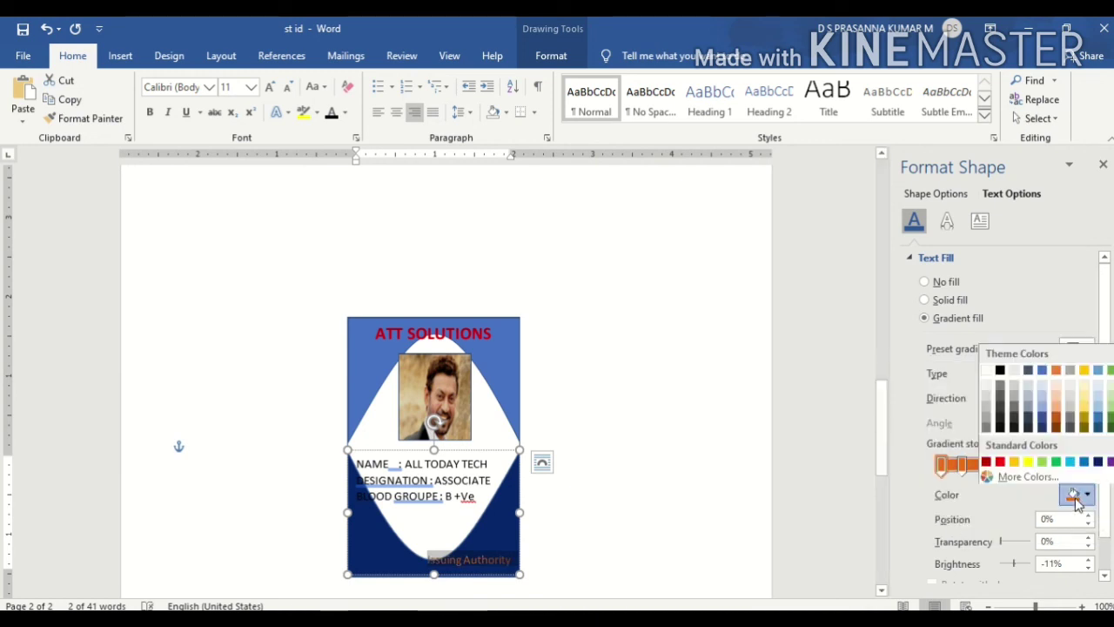
{"action": "left_click", "coordinate": [1000, 459]}
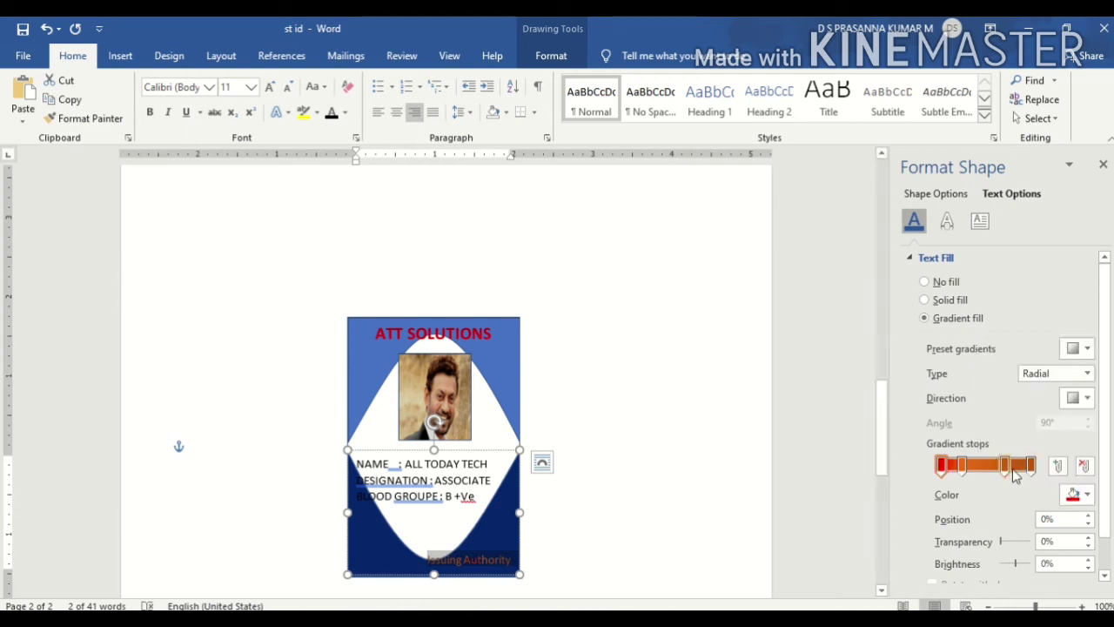
{"action": "left_click", "coordinate": [1078, 495]}
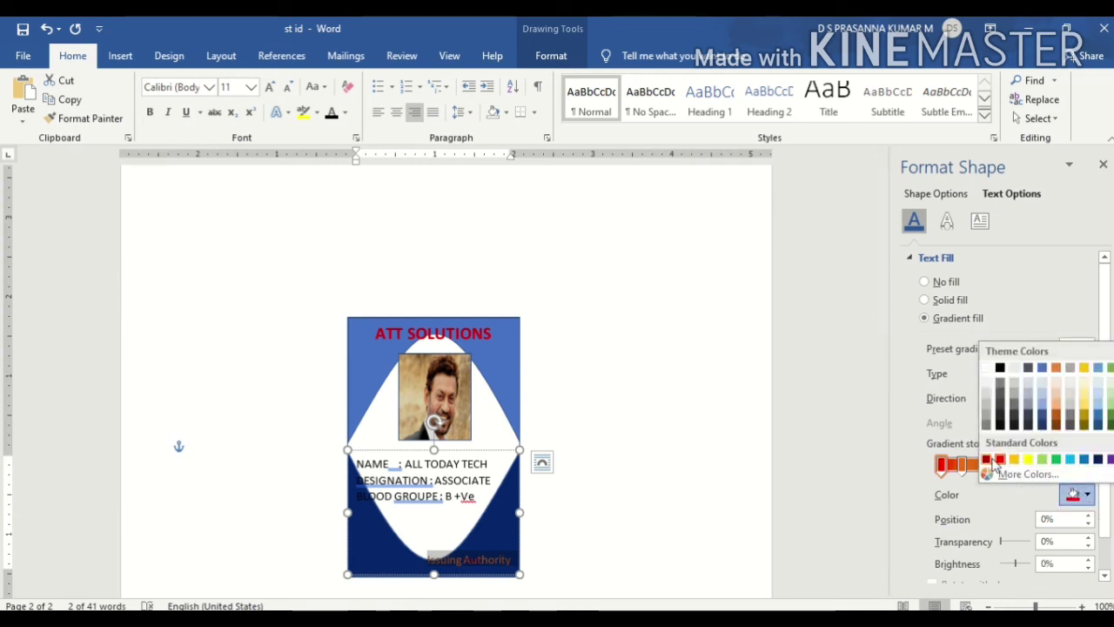
{"action": "left_click", "coordinate": [988, 463]}
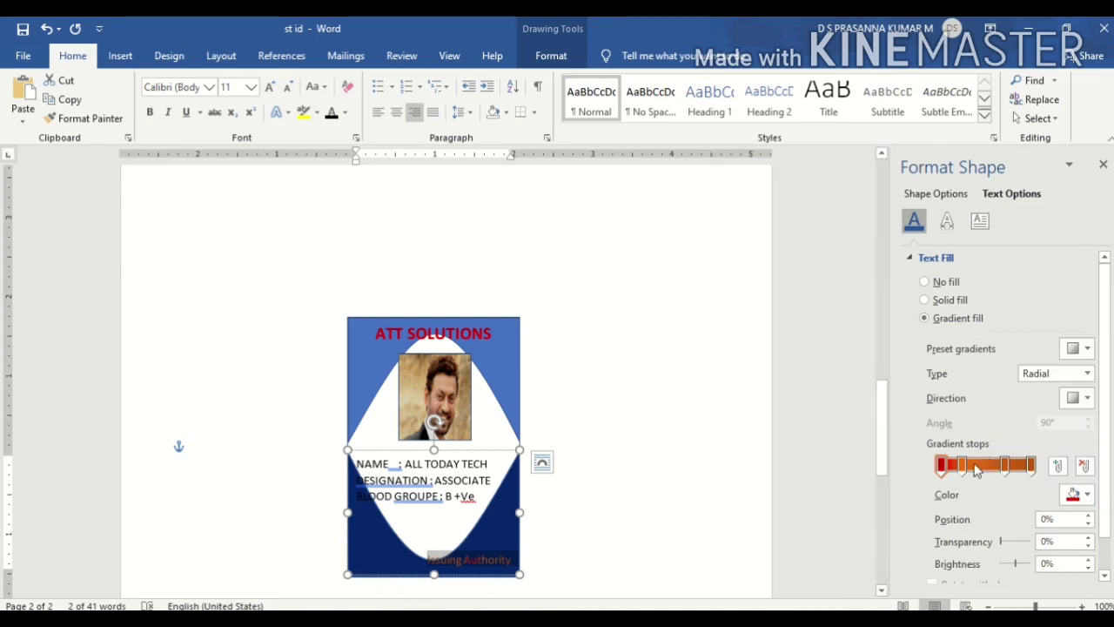
{"action": "left_click", "coordinate": [964, 467]}
{"action": "left_click", "coordinate": [1079, 494]}
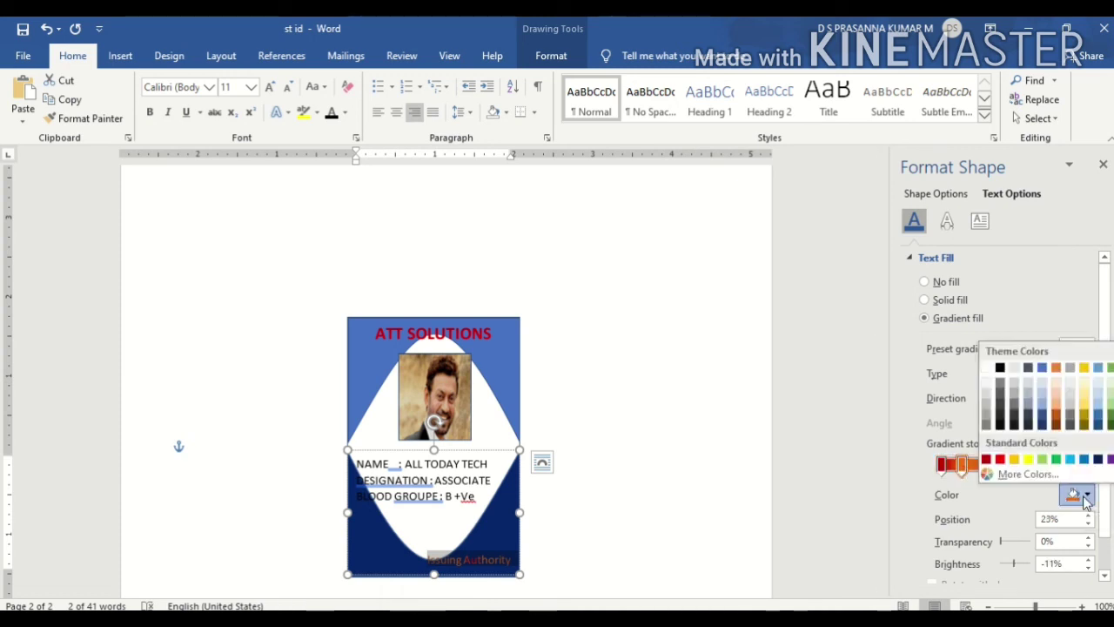
{"action": "left_click", "coordinate": [1000, 459]}
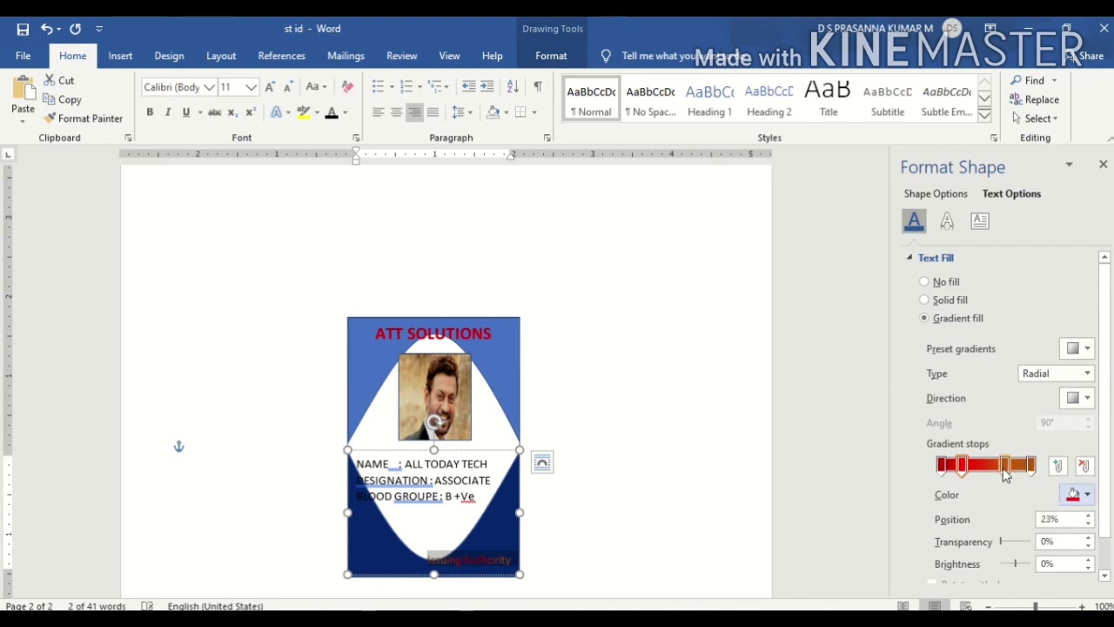
Step: Make the third gradient stop black and the last one green
{"action": "left_click", "coordinate": [1003, 468]}
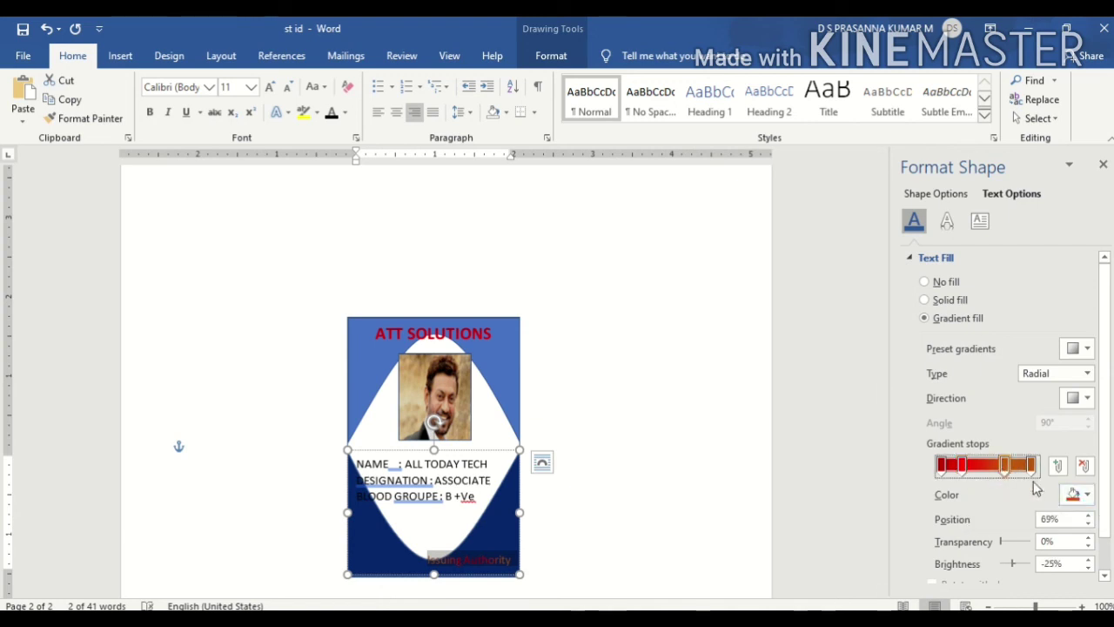
{"action": "left_click", "coordinate": [1087, 495]}
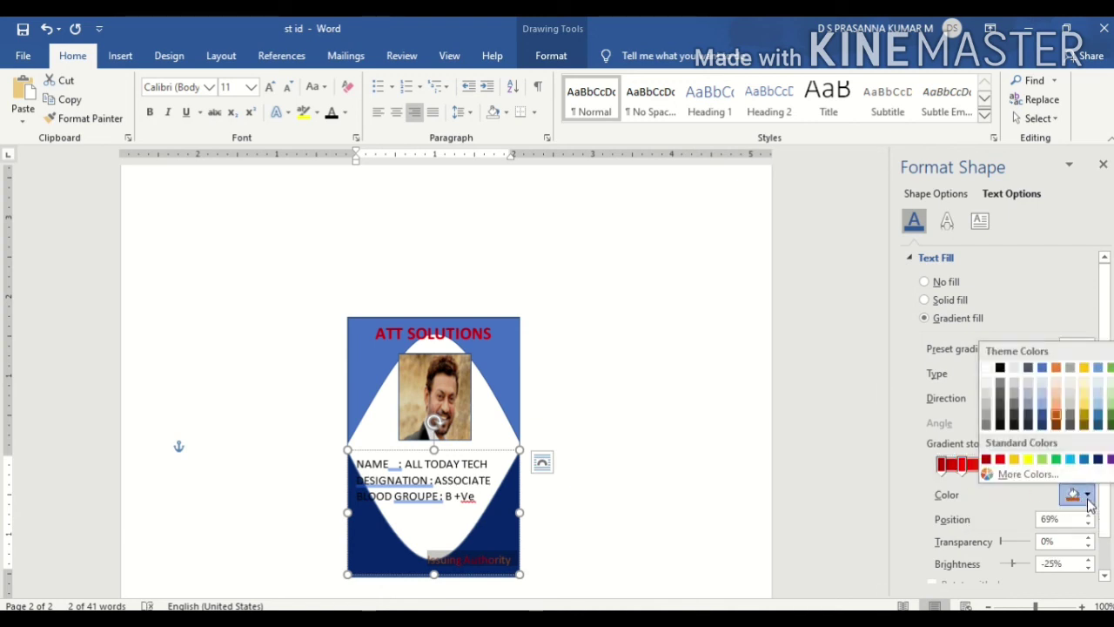
{"action": "left_click", "coordinate": [1001, 370]}
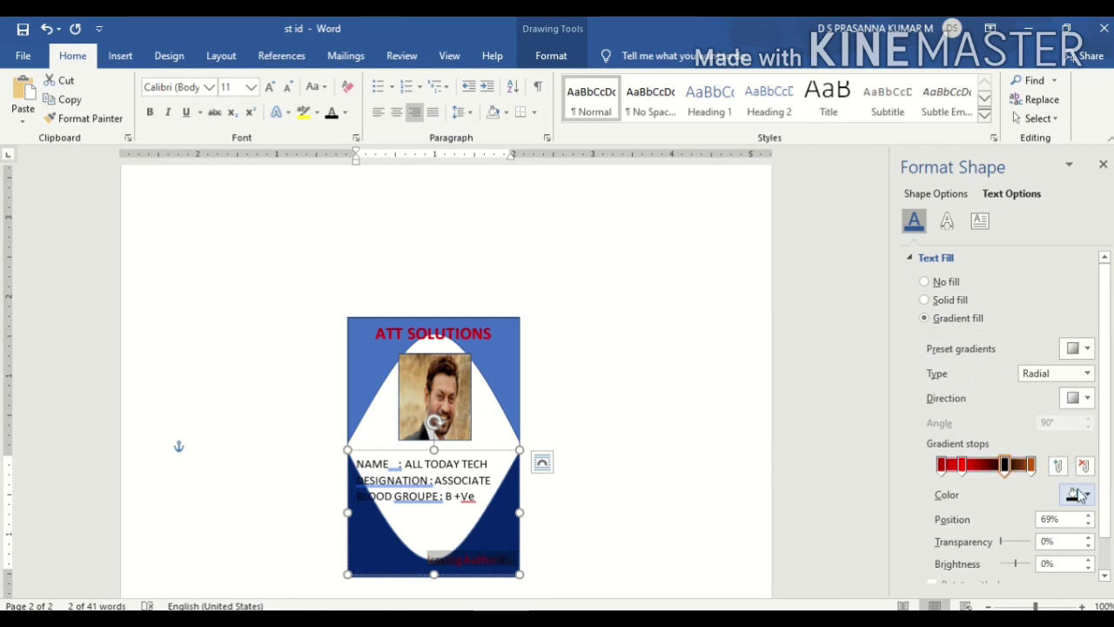
{"action": "left_click", "coordinate": [1031, 465]}
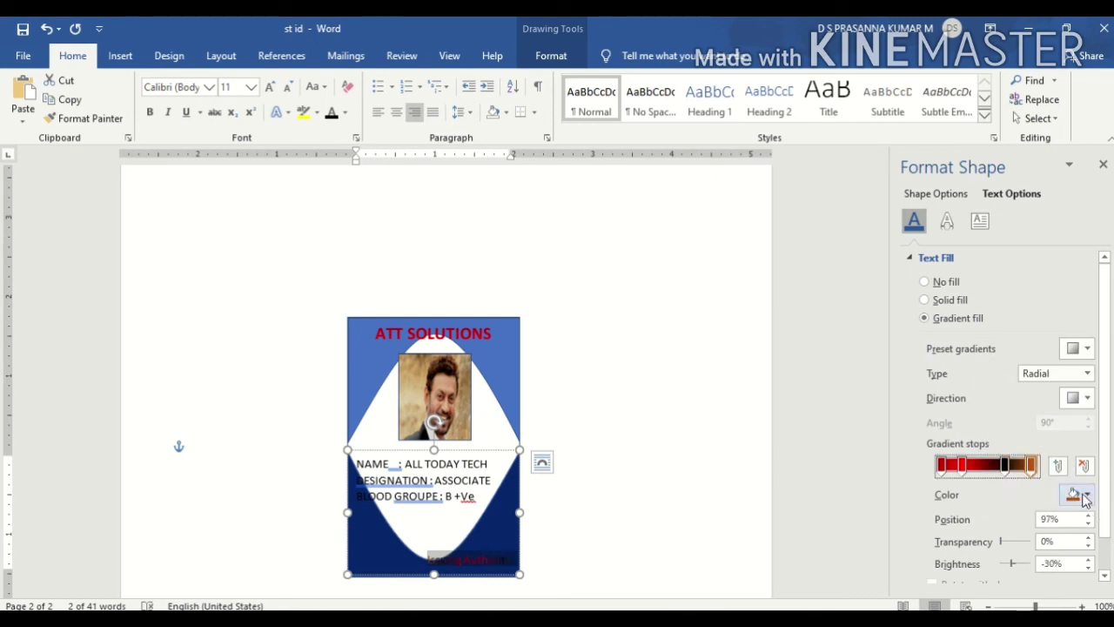
{"action": "left_click", "coordinate": [1084, 495]}
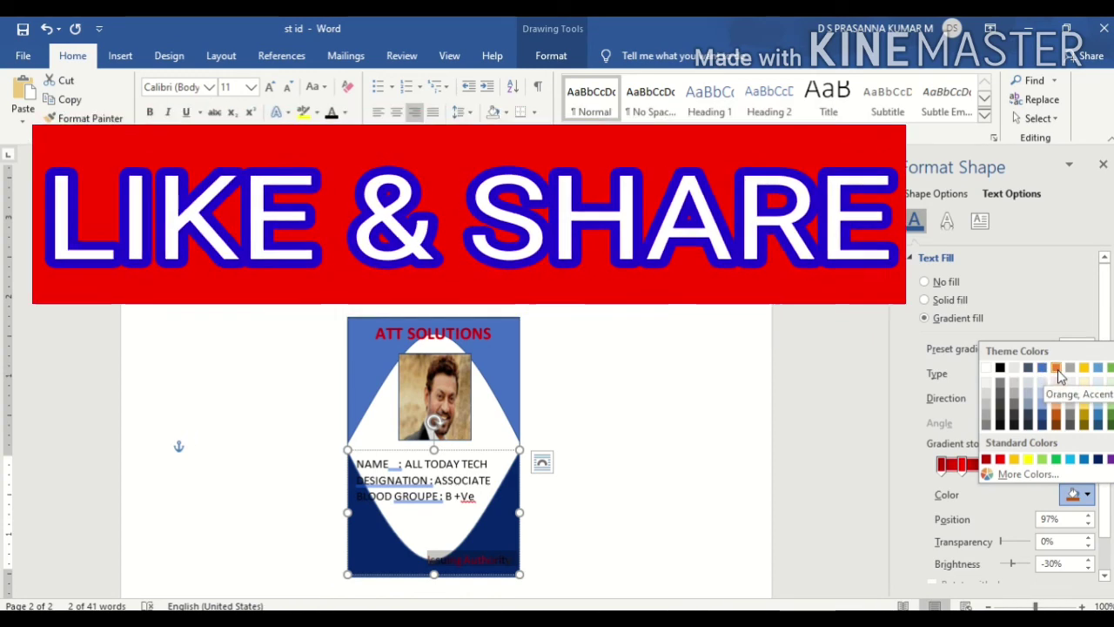
{"action": "left_click", "coordinate": [1056, 459]}
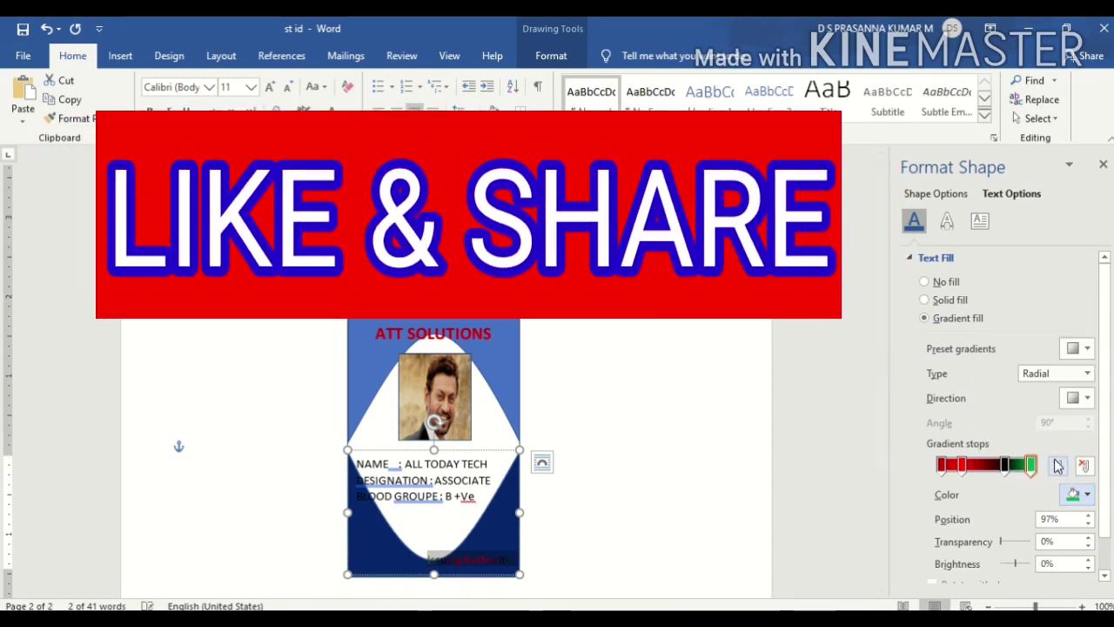
{"action": "left_click", "coordinate": [1105, 577]}
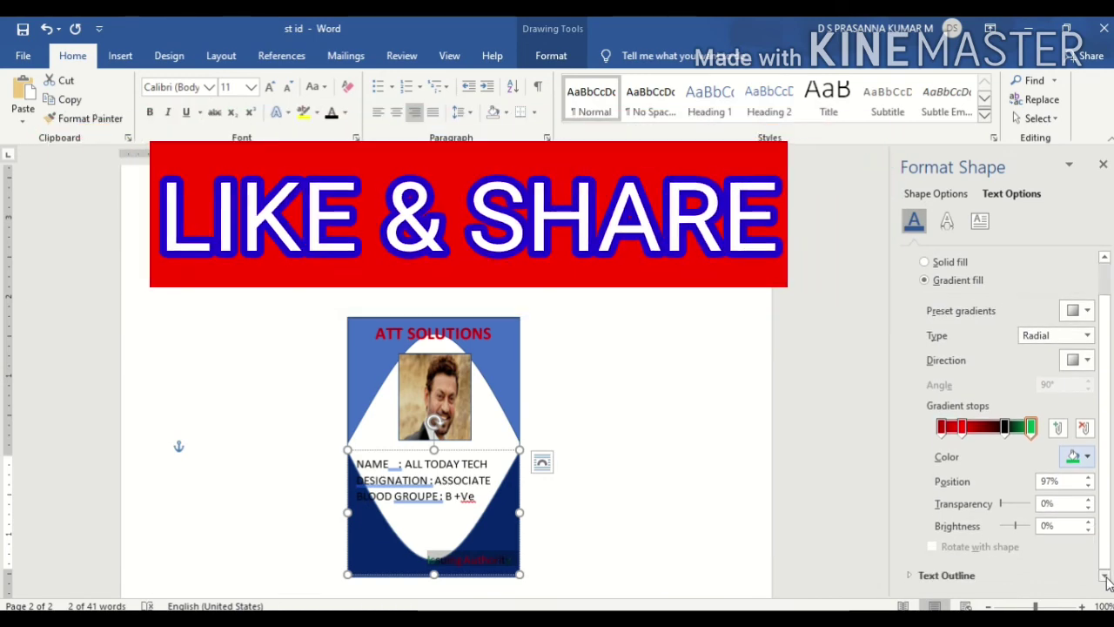
{"action": "left_click", "coordinate": [597, 547]}
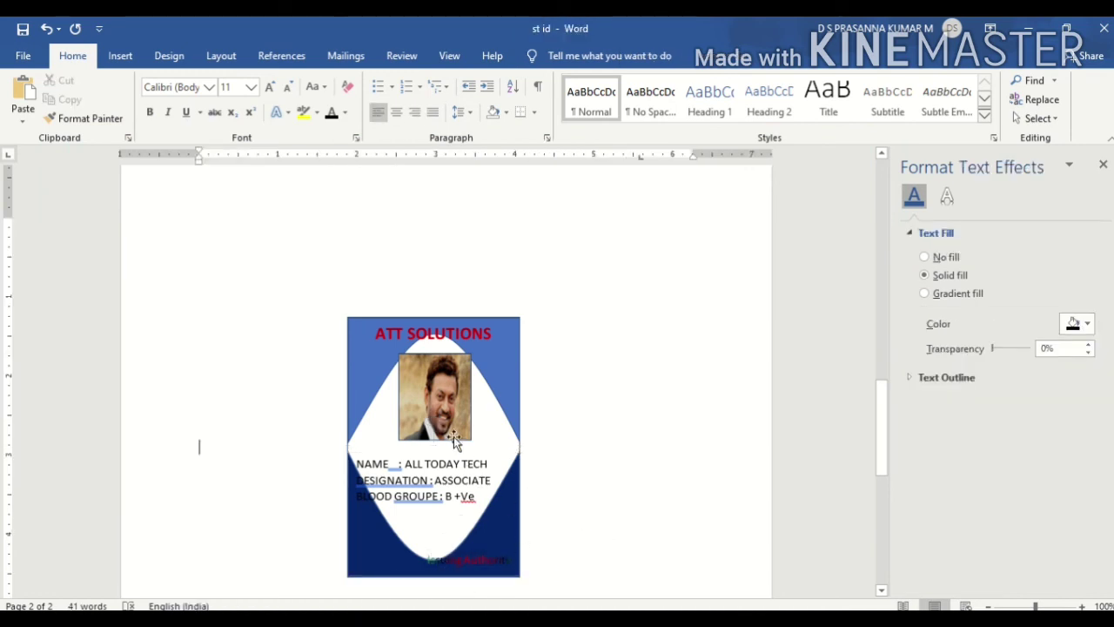
Step: Select the card shapes and photo in turn, undoing an accidental photo move
{"action": "left_click", "coordinate": [379, 360]}
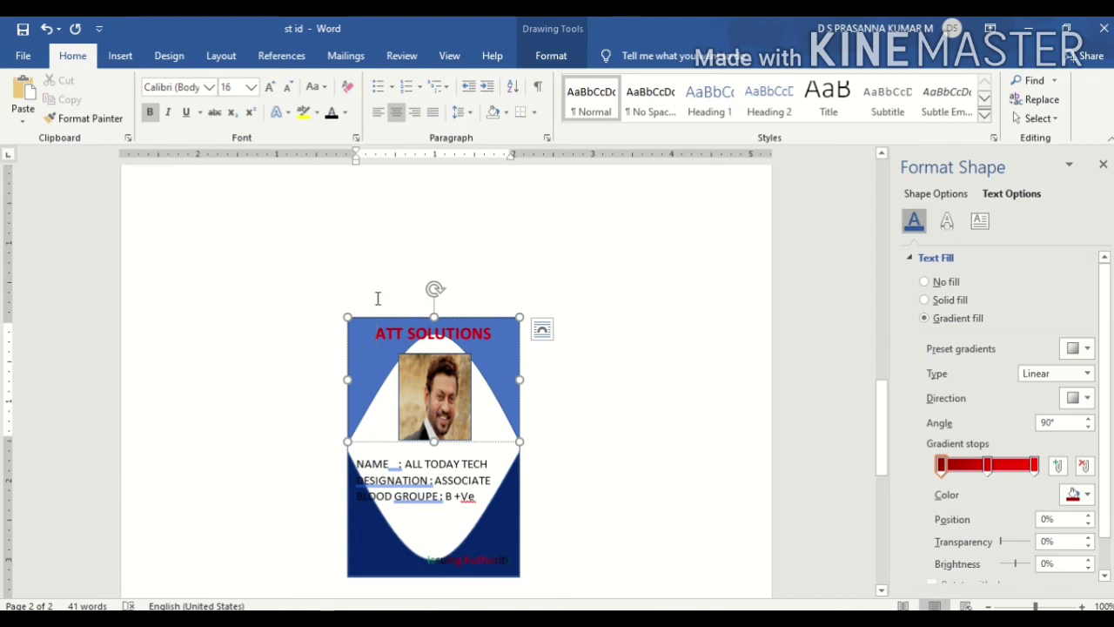
{"action": "left_click", "coordinate": [375, 305]}
{"action": "left_click", "coordinate": [358, 357]}
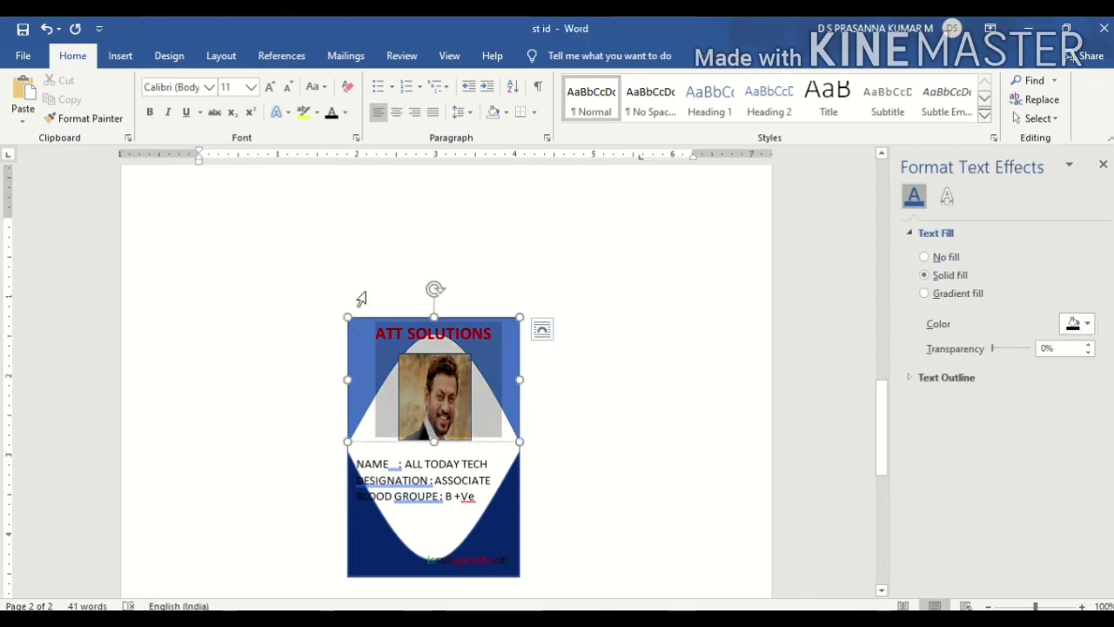
{"action": "left_click", "coordinate": [368, 262]}
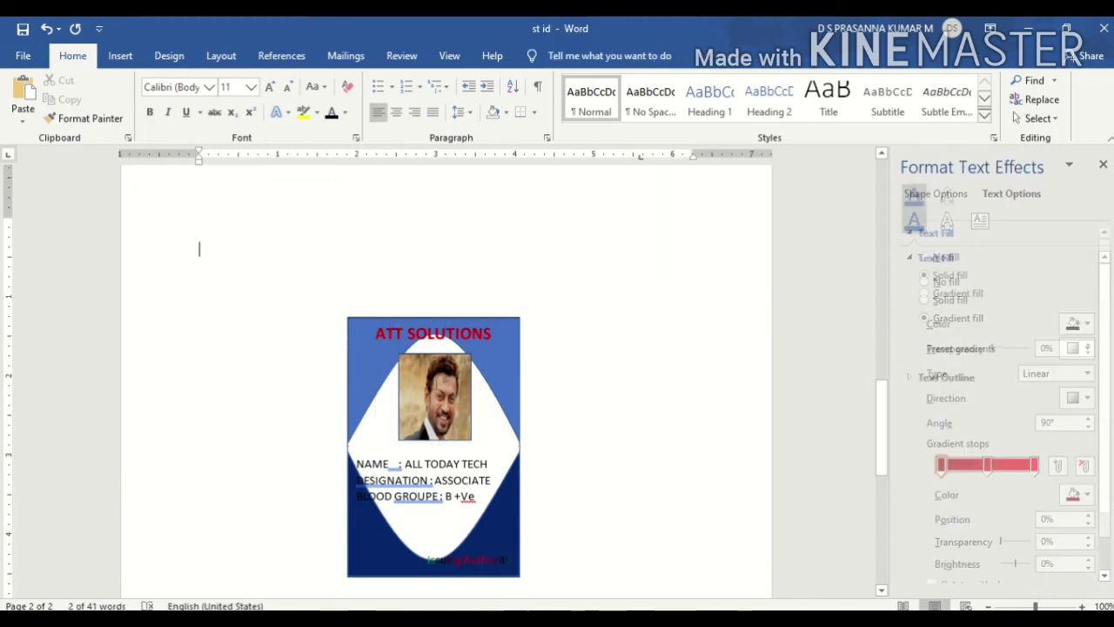
{"action": "left_click", "coordinate": [444, 397]}
{"action": "left_click_drag", "start_coordinate": [520, 421], "coordinate": [546, 428]}
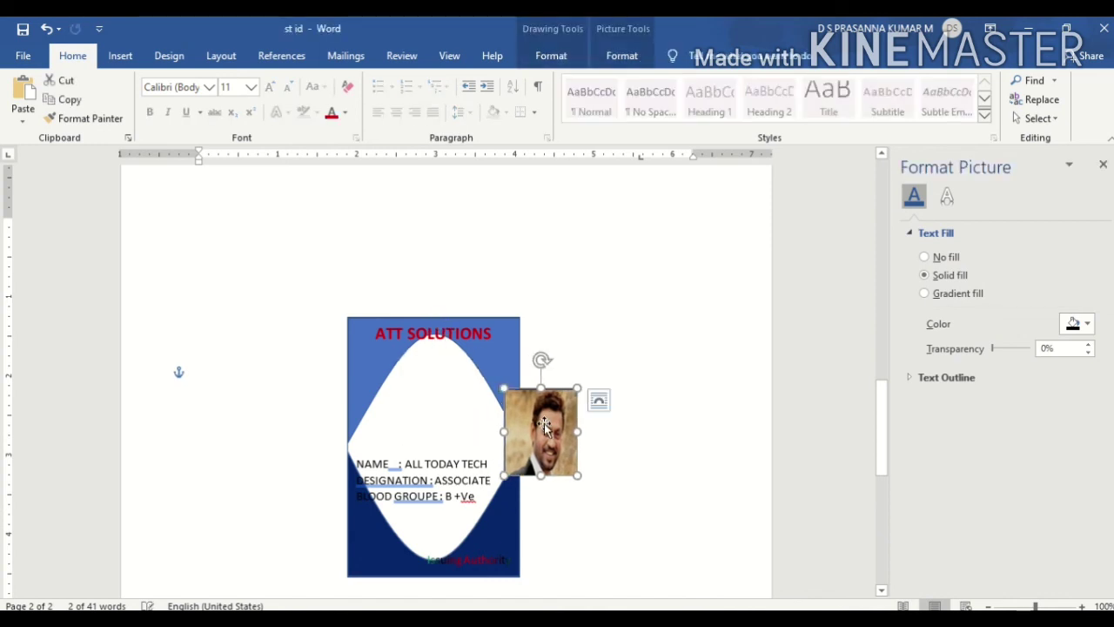
{"action": "key", "text": "ctrl+z"}
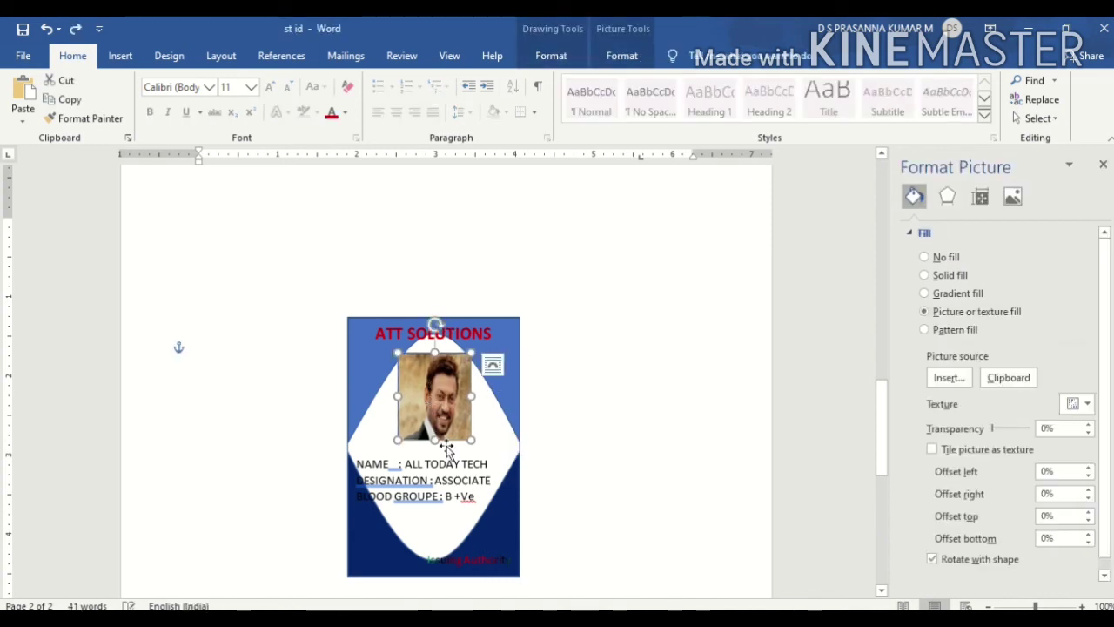
{"action": "left_click", "coordinate": [469, 564]}
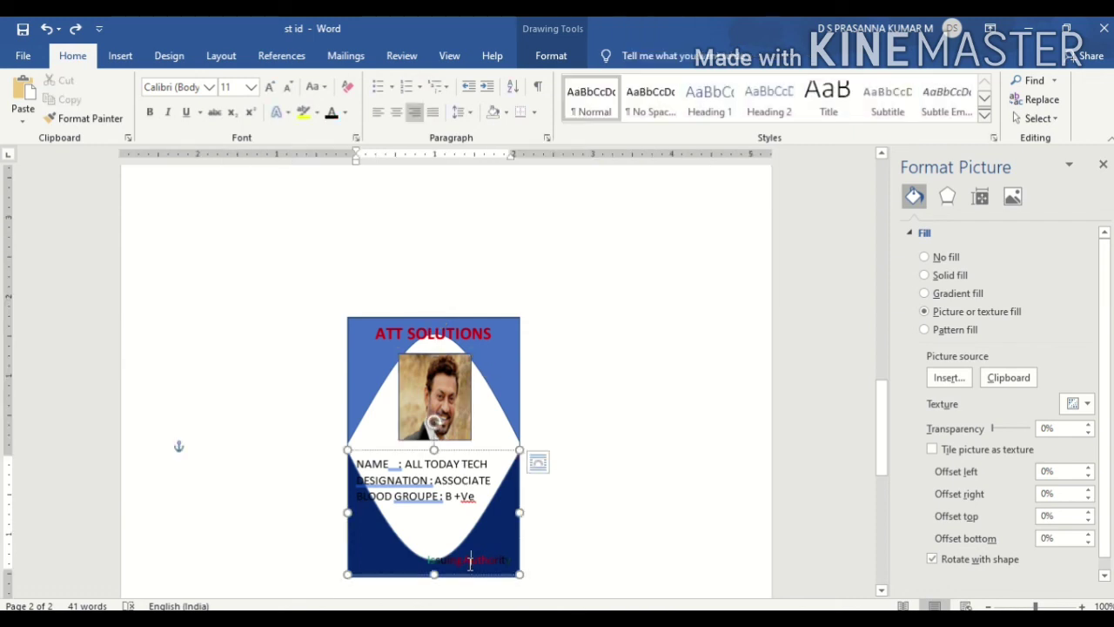
{"action": "left_click", "coordinate": [380, 376]}
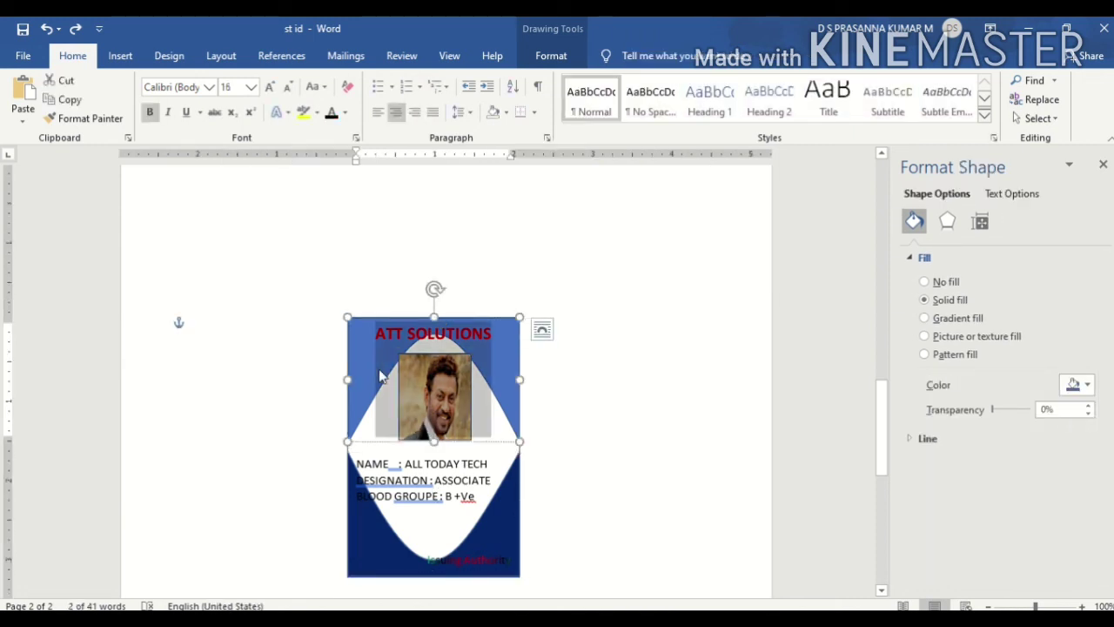
{"action": "left_click", "coordinate": [435, 393]}
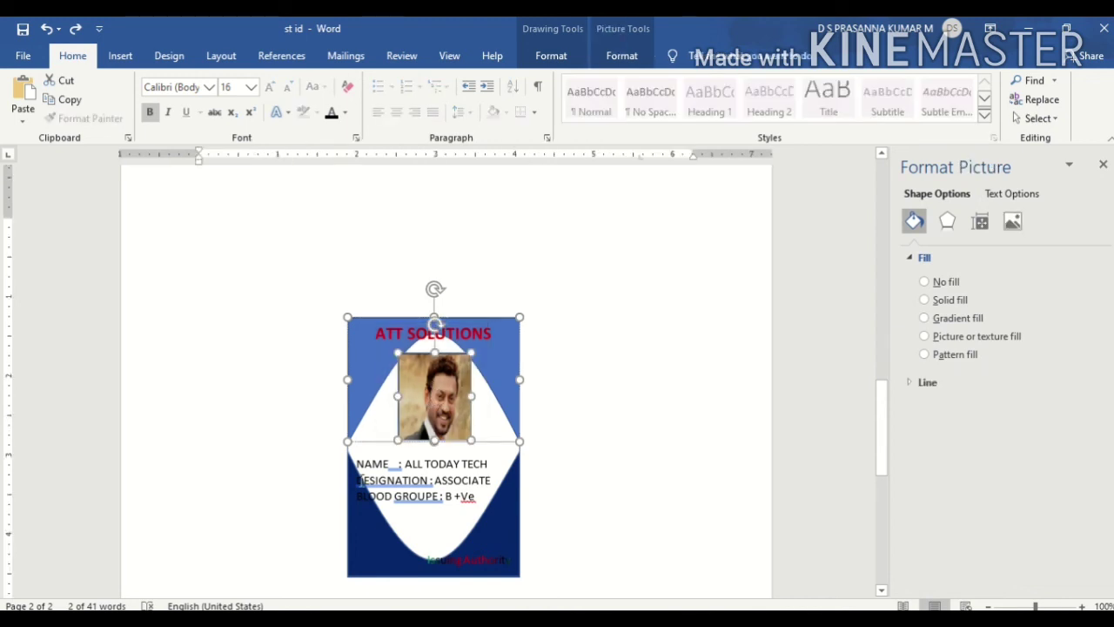
{"action": "left_click", "coordinate": [362, 531]}
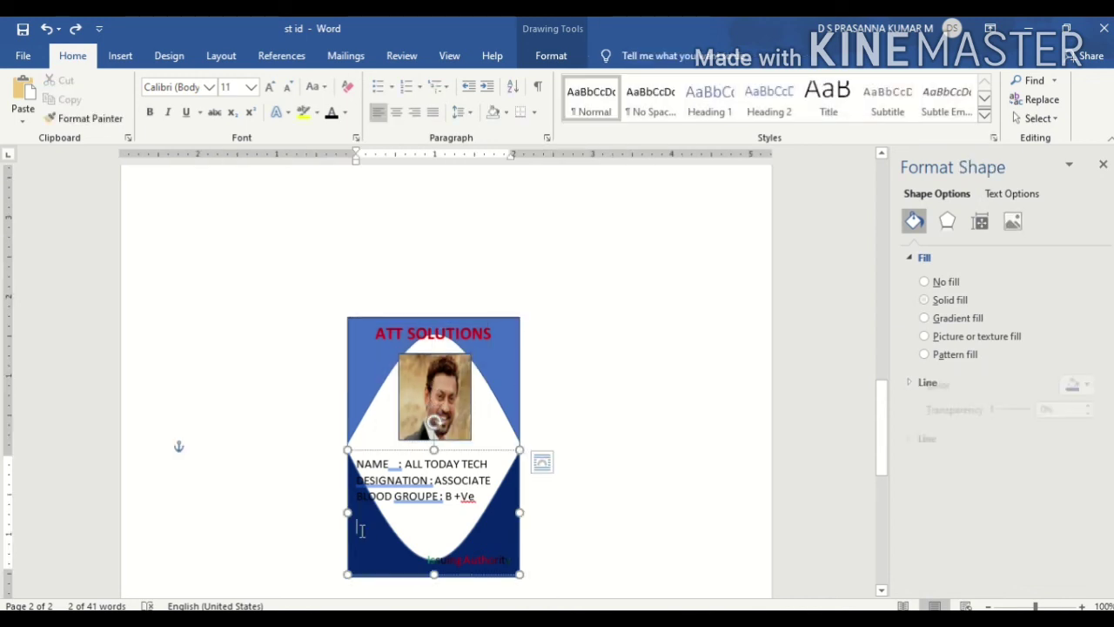
{"action": "left_click", "coordinate": [415, 411]}
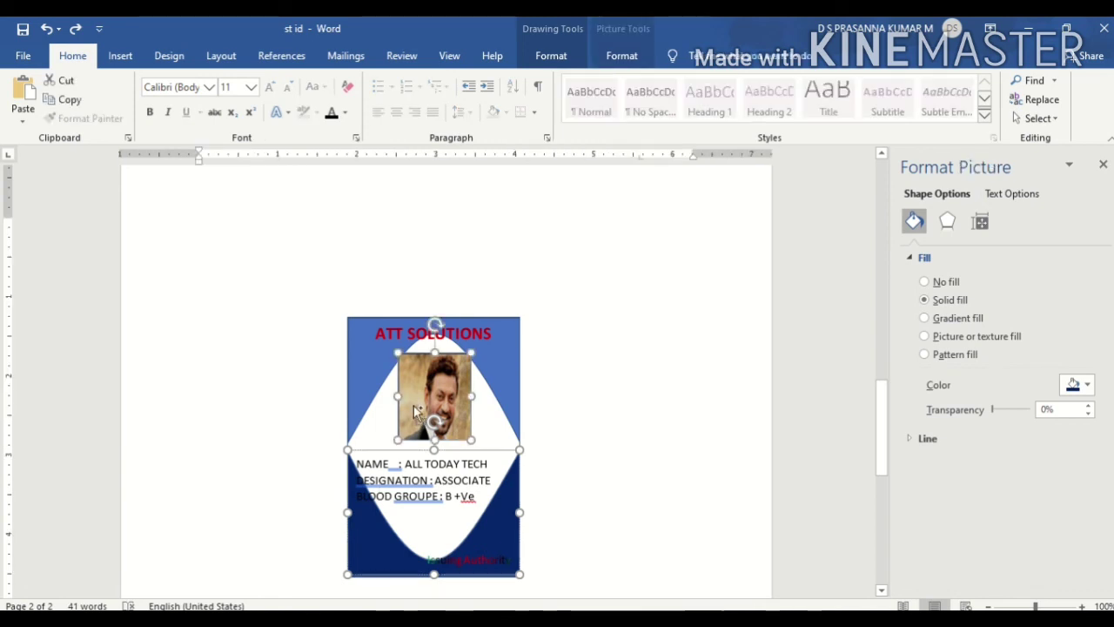
Step: Check the upper shape, photo and details shape, then close the Format Shape pane
{"action": "double_click", "coordinate": [353, 383]}
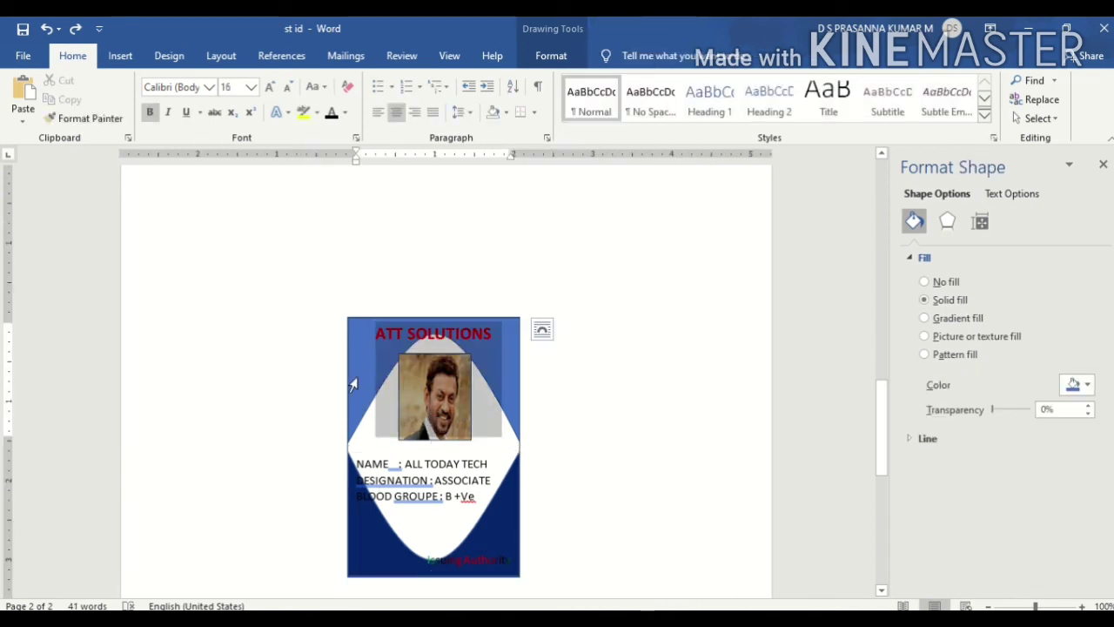
{"action": "left_click", "coordinate": [263, 408]}
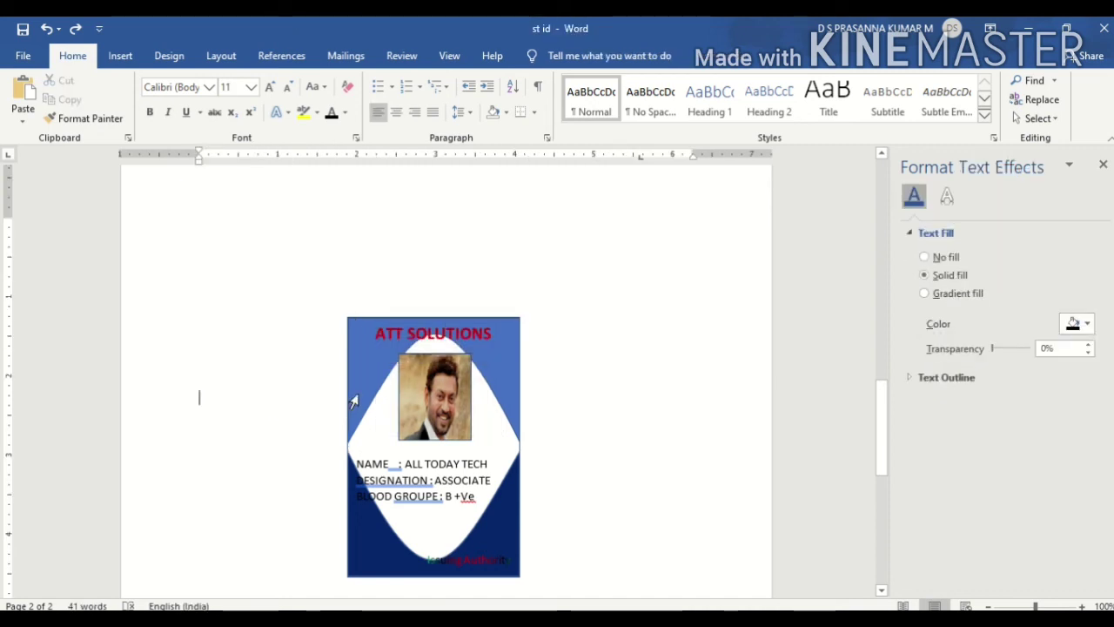
{"action": "left_click", "coordinate": [354, 400]}
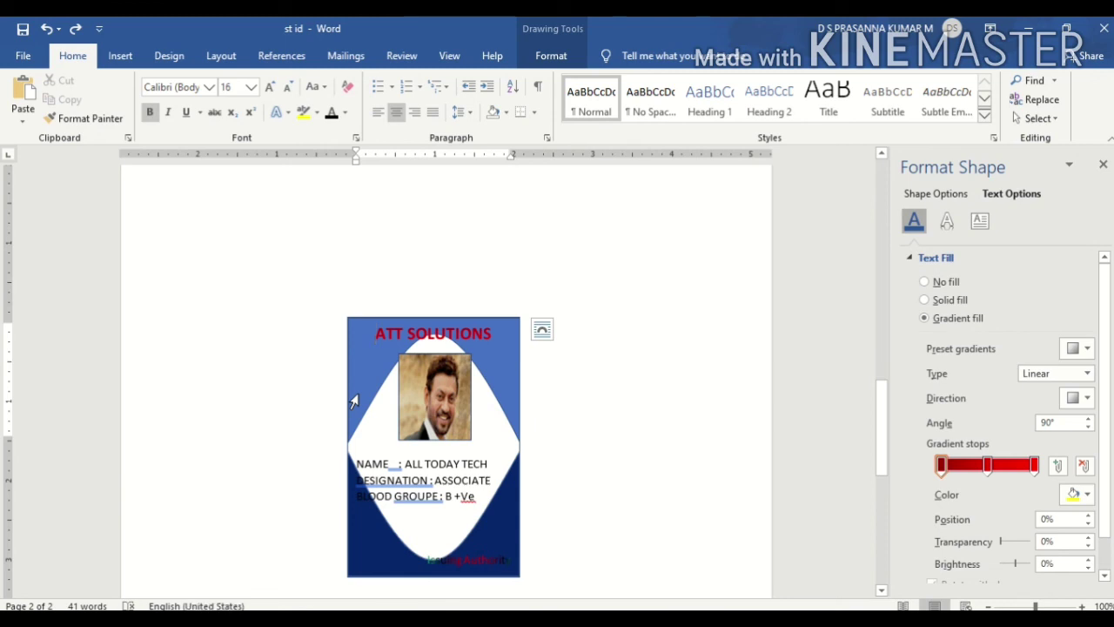
{"action": "left_click", "coordinate": [354, 400]}
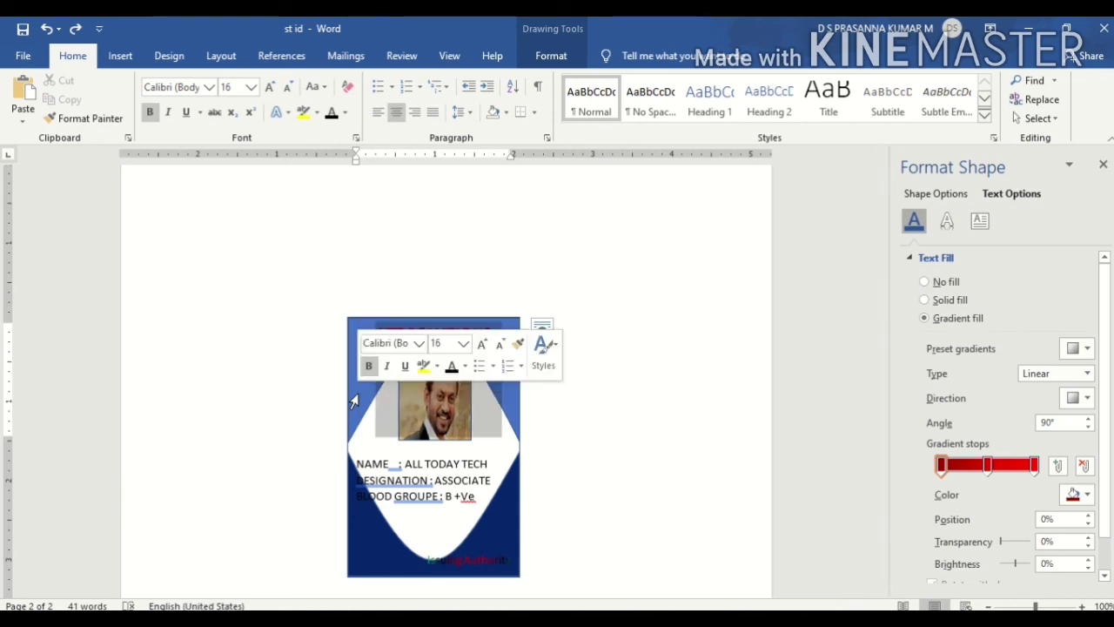
{"action": "left_click", "coordinate": [290, 399]}
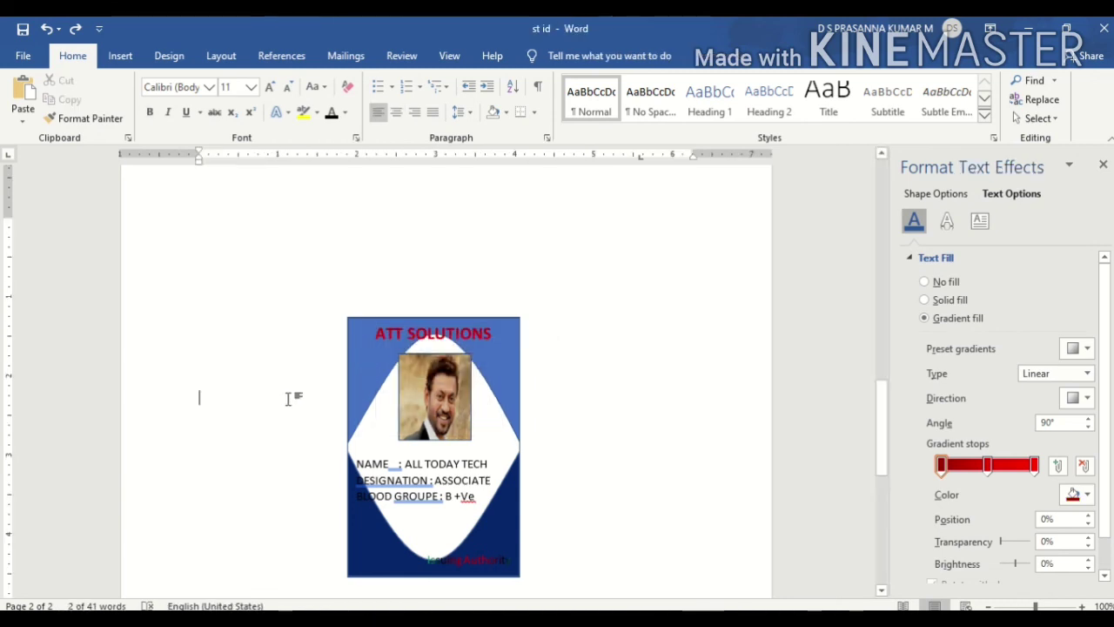
{"action": "left_click", "coordinate": [364, 393]}
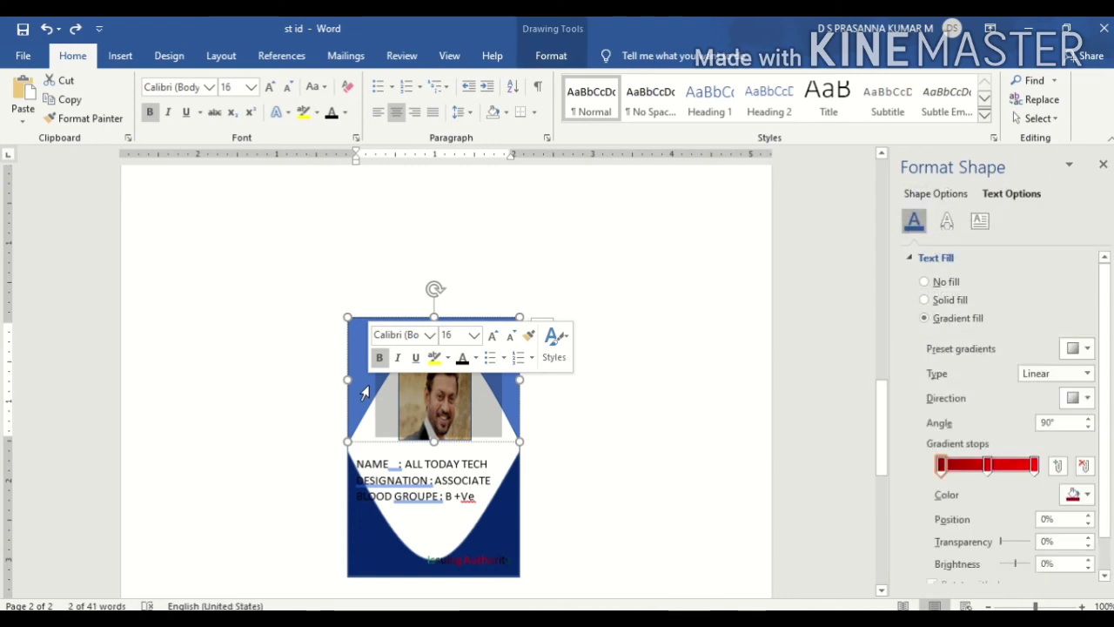
{"action": "left_click", "coordinate": [419, 403]}
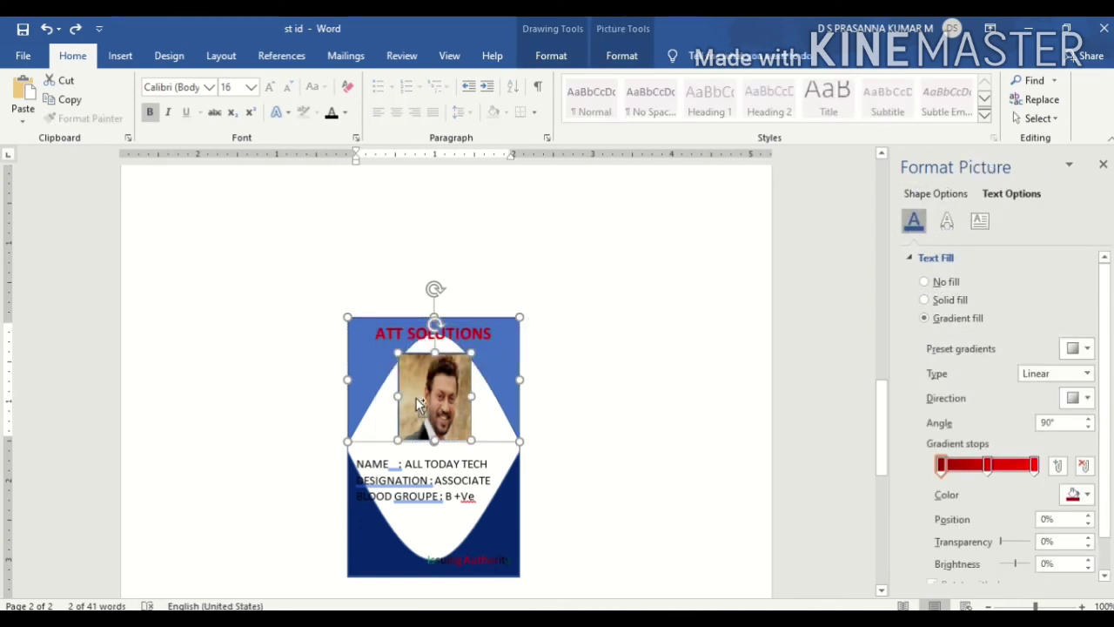
{"action": "left_click", "coordinate": [361, 527]}
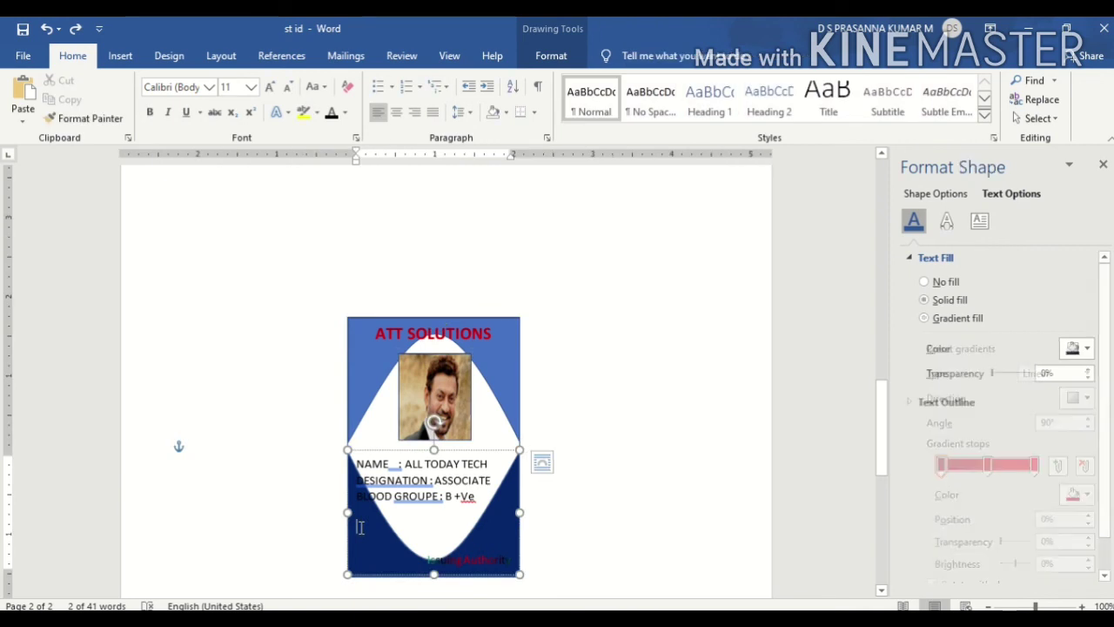
{"action": "left_click", "coordinate": [437, 388]}
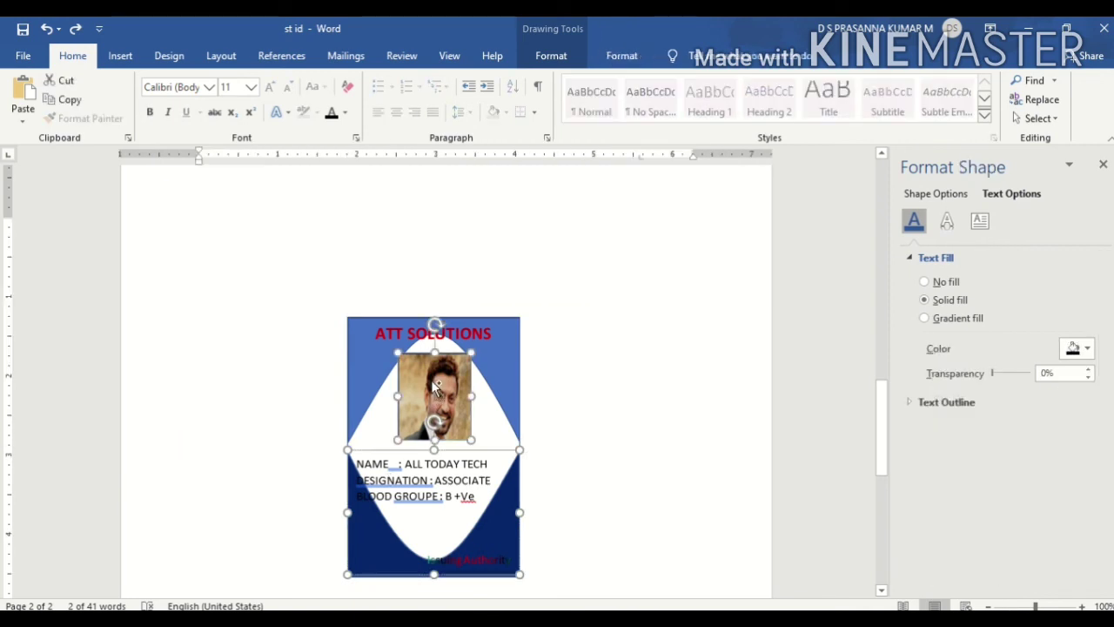
{"action": "left_click", "coordinate": [506, 376]}
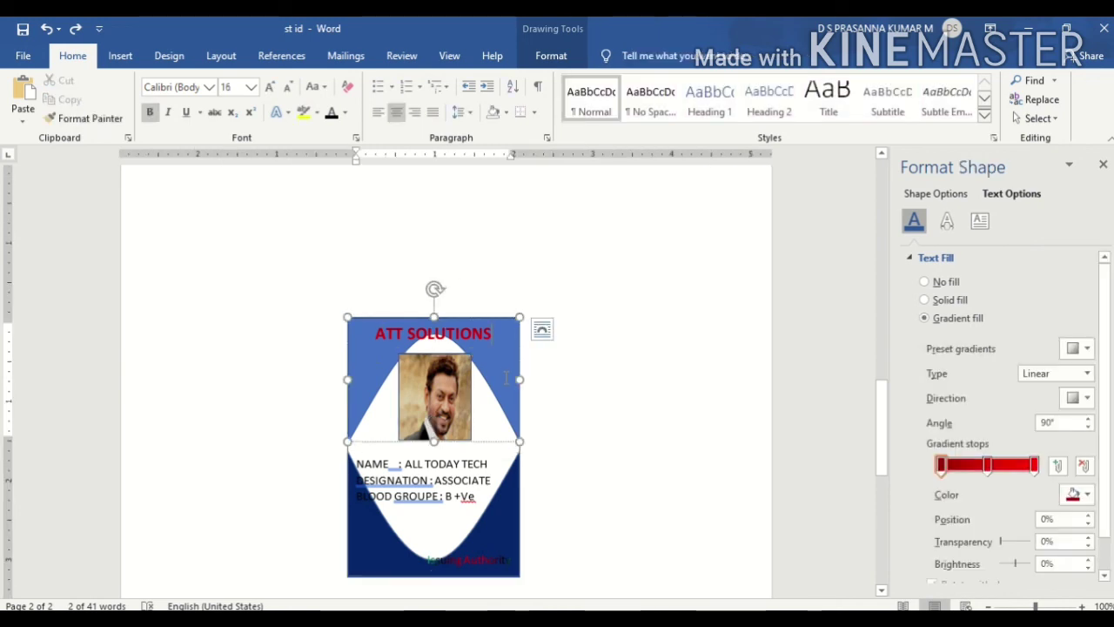
{"action": "left_click", "coordinate": [1103, 165]}
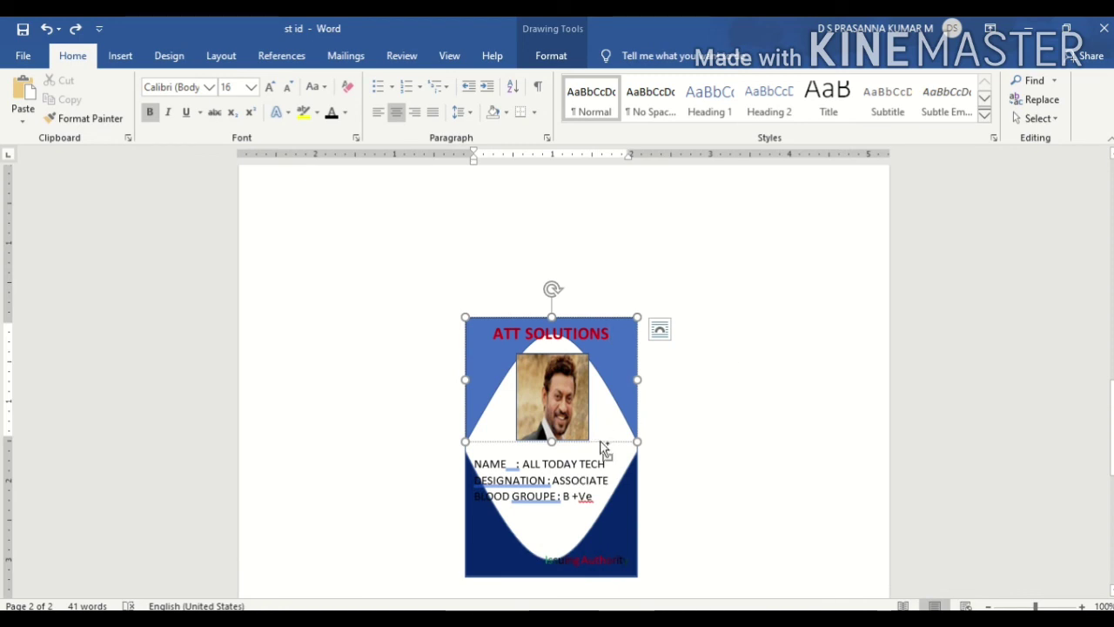
Step: Select all the card's shapes plus the photo and group them into one object
{"action": "key", "text": "ctrl+a"}
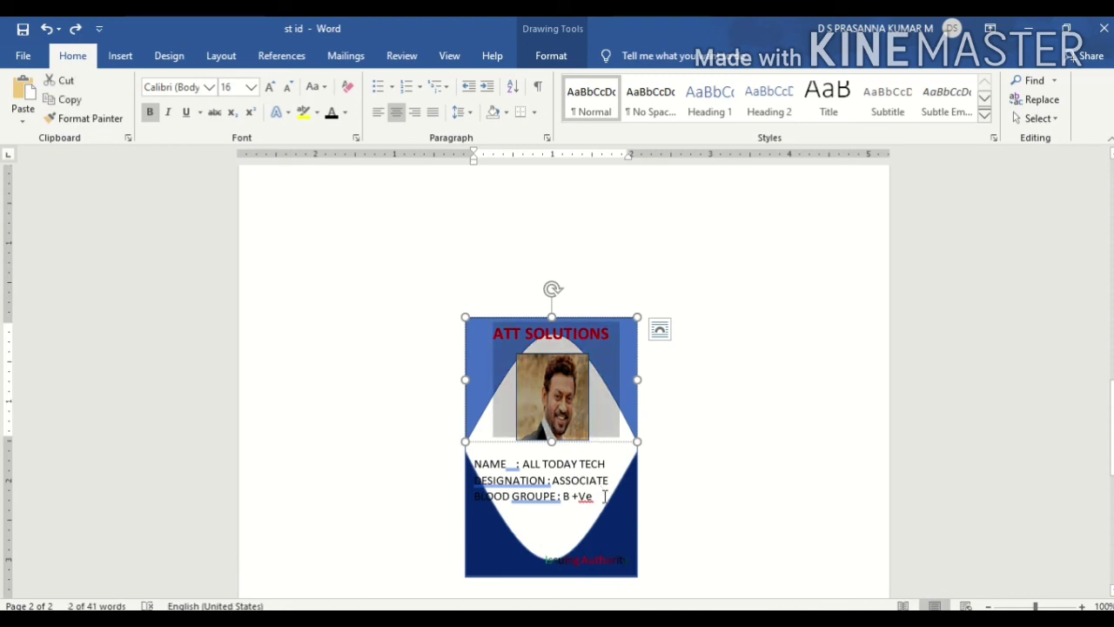
{"action": "left_click", "coordinate": [604, 498]}
{"action": "key", "text": "ctrl+a"}
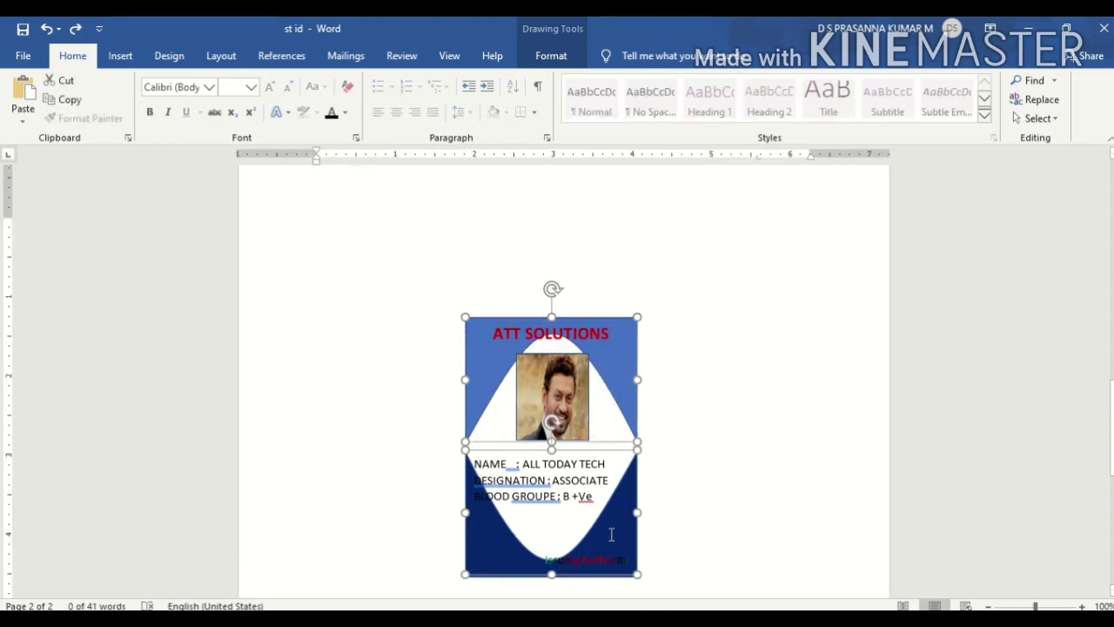
{"action": "left_click", "coordinate": [578, 372], "text": "shift"}
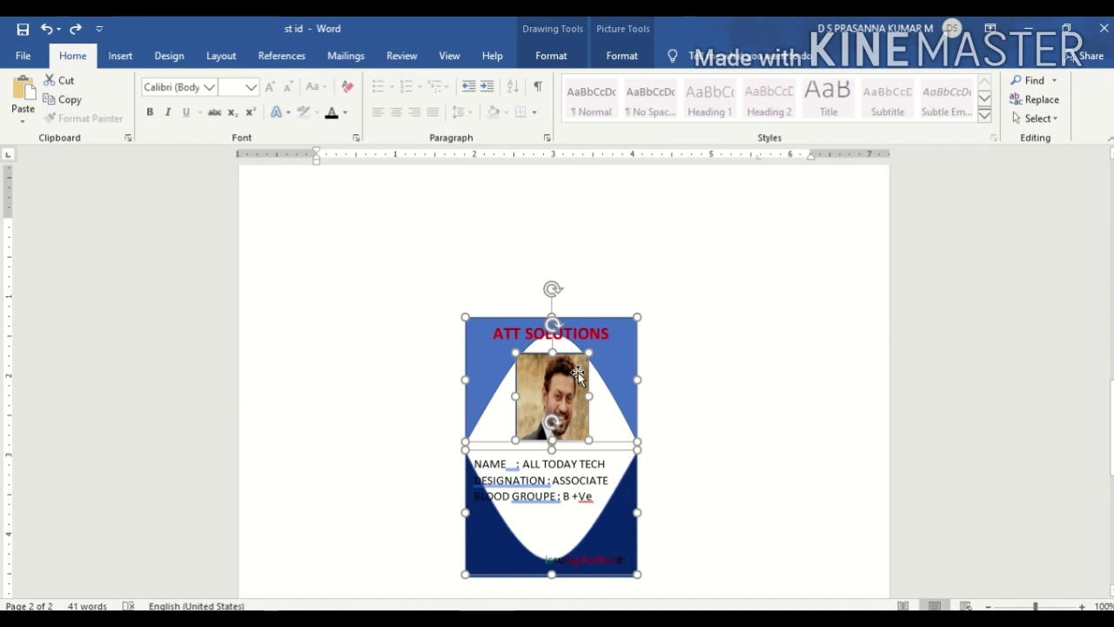
{"action": "right_click", "coordinate": [578, 373]}
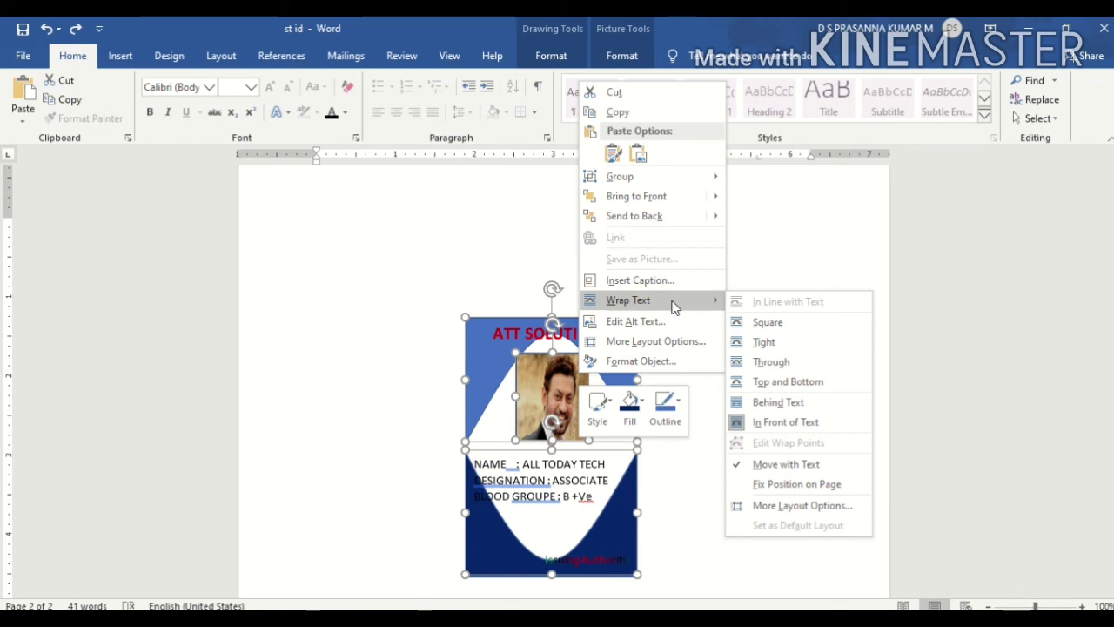
{"action": "mouse_move", "coordinate": [619, 177]}
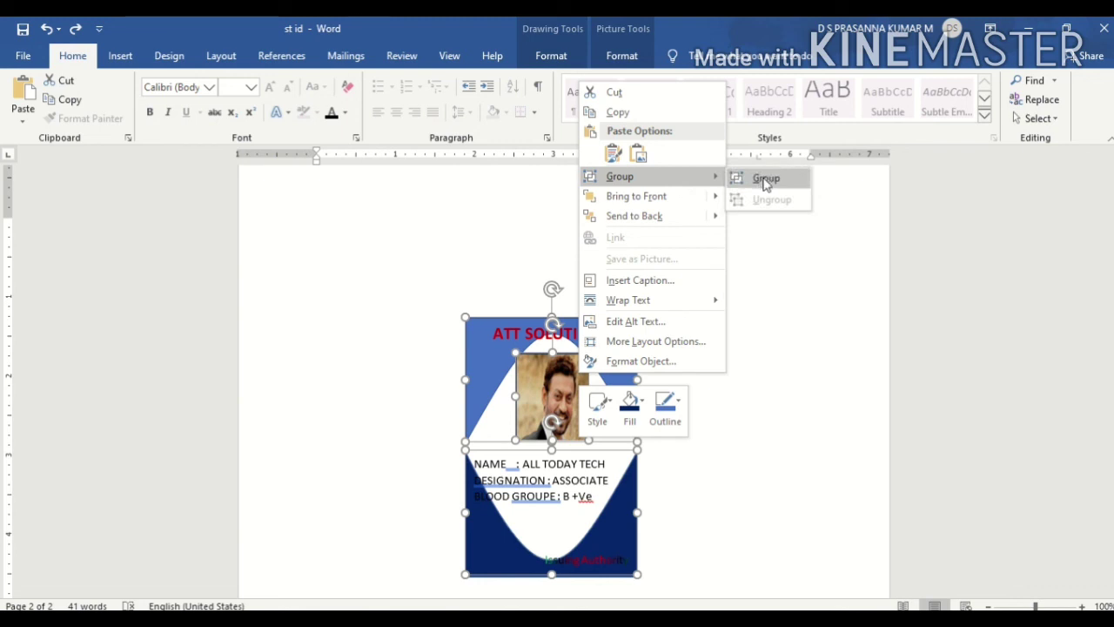
{"action": "left_click", "coordinate": [766, 179]}
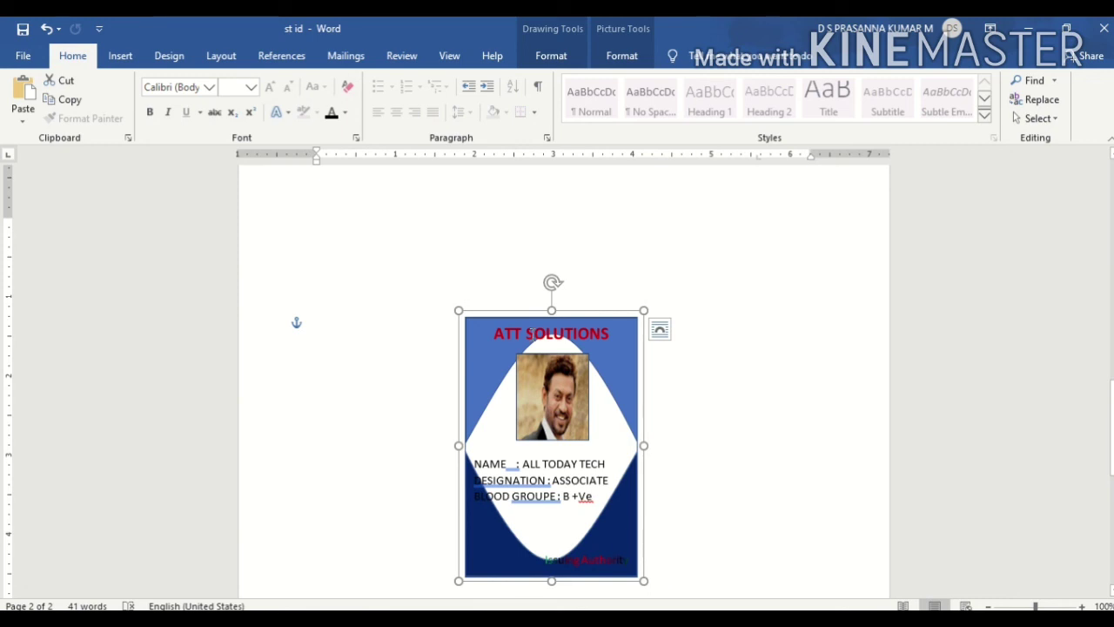
{"action": "left_click_drag", "start_coordinate": [592, 390], "coordinate": [667, 252]}
{"action": "left_click", "coordinate": [749, 356]}
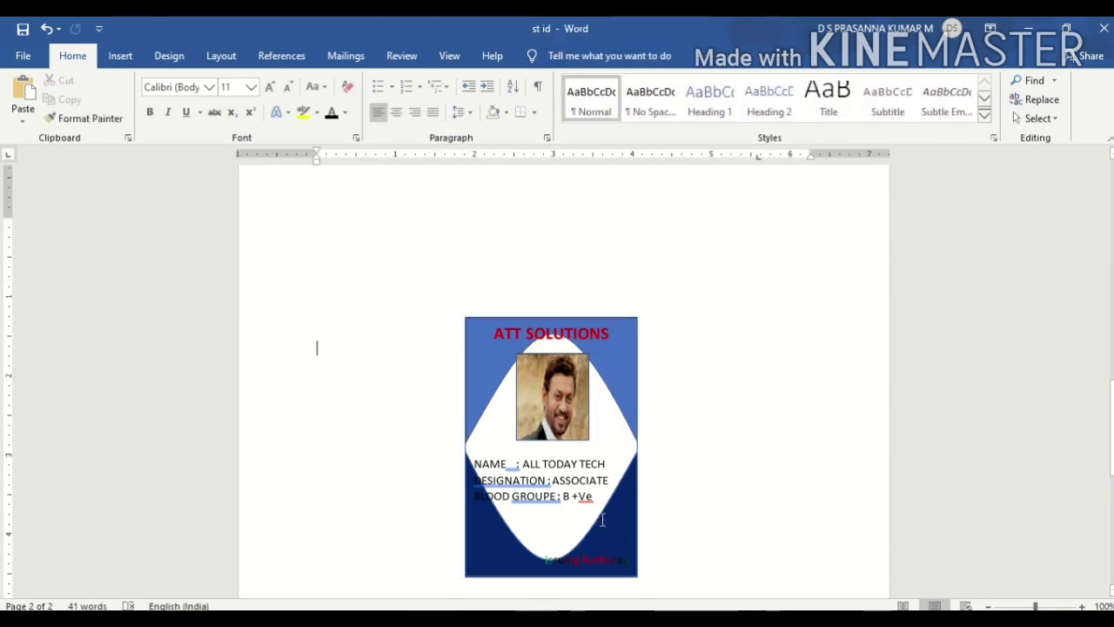
{"action": "left_click", "coordinate": [627, 543]}
{"action": "left_click", "coordinate": [725, 396]}
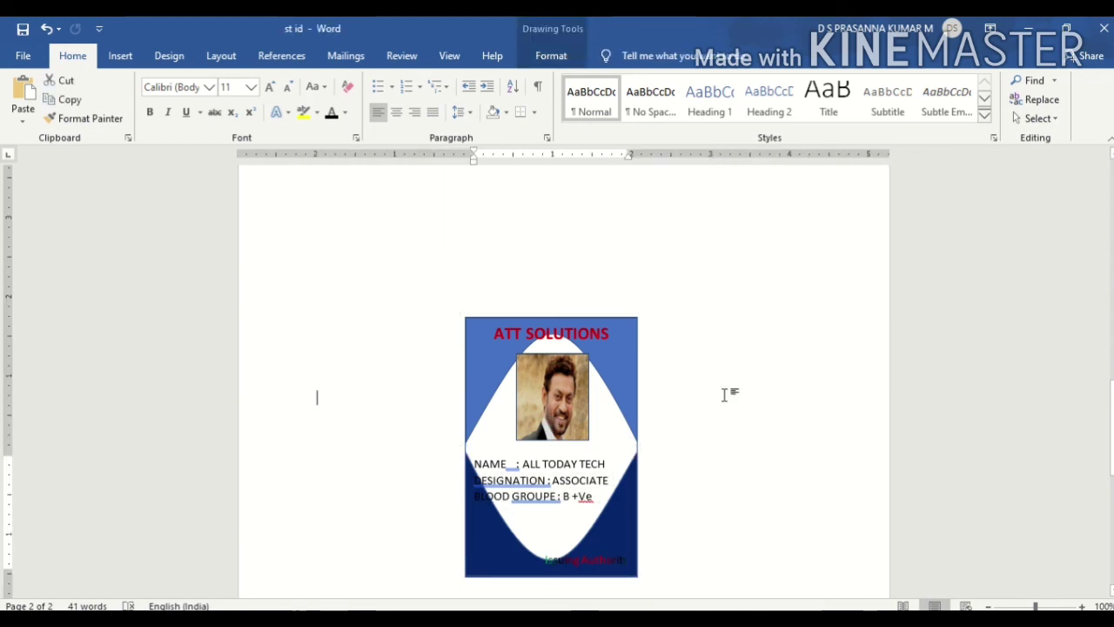
{"action": "left_click", "coordinate": [556, 373]}
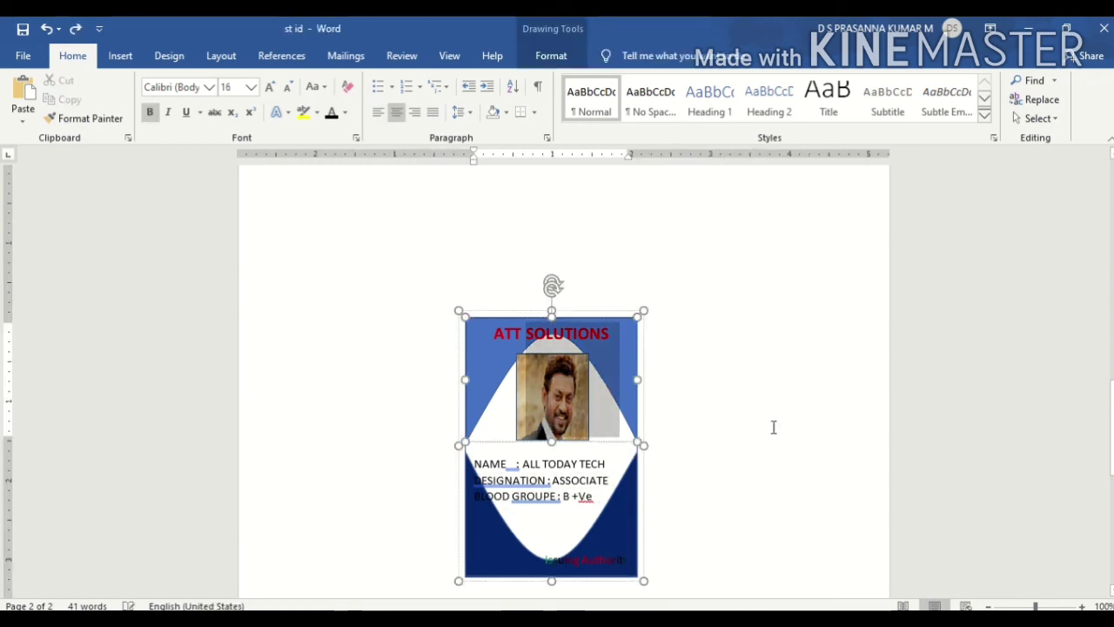
{"action": "left_click", "coordinate": [664, 443]}
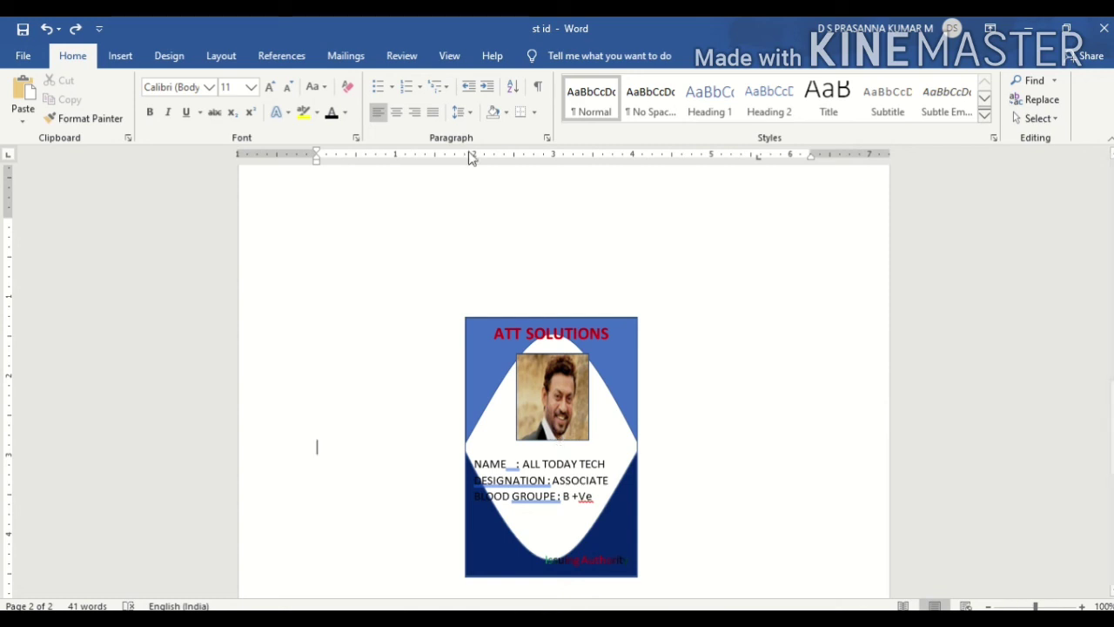
{"action": "mouse_move", "coordinate": [447, 51]}
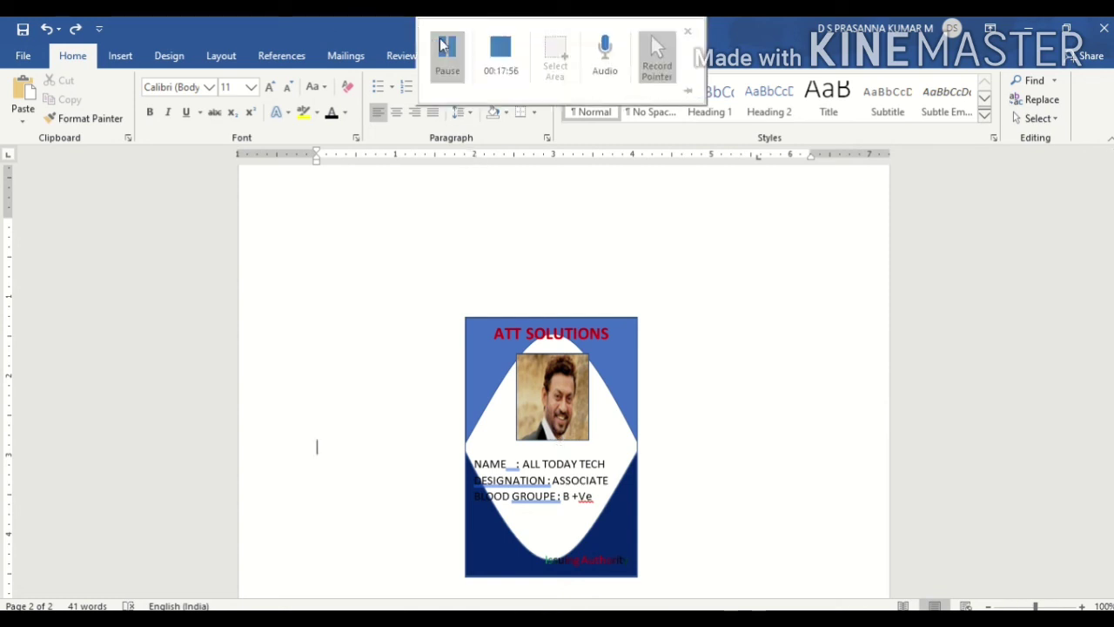
{"action": "left_click", "coordinate": [264, 451]}
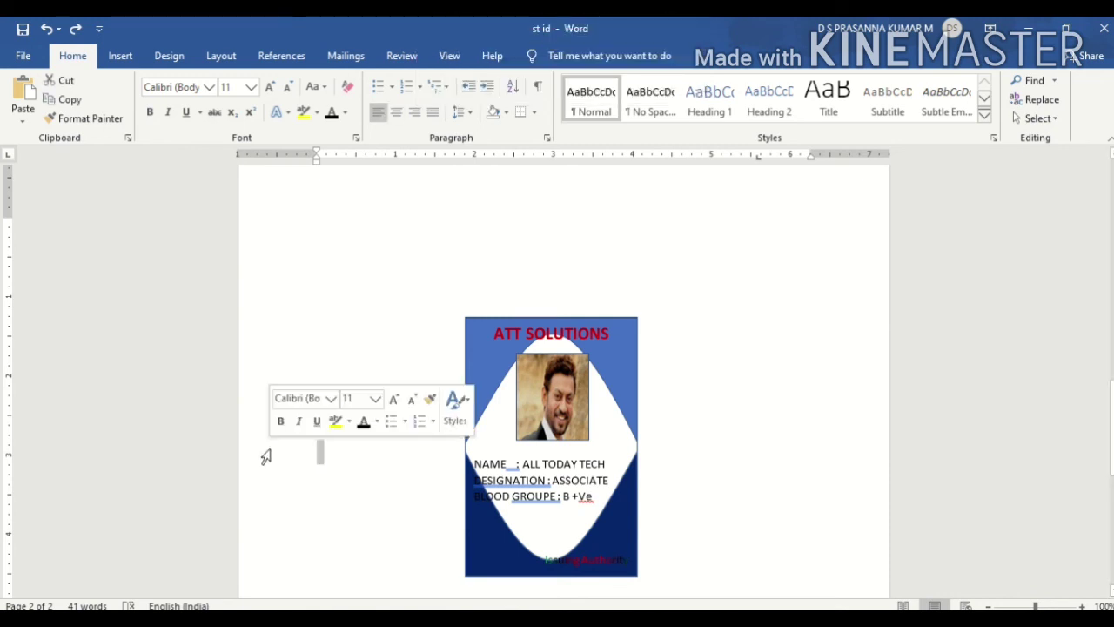
{"action": "left_click", "coordinate": [687, 370]}
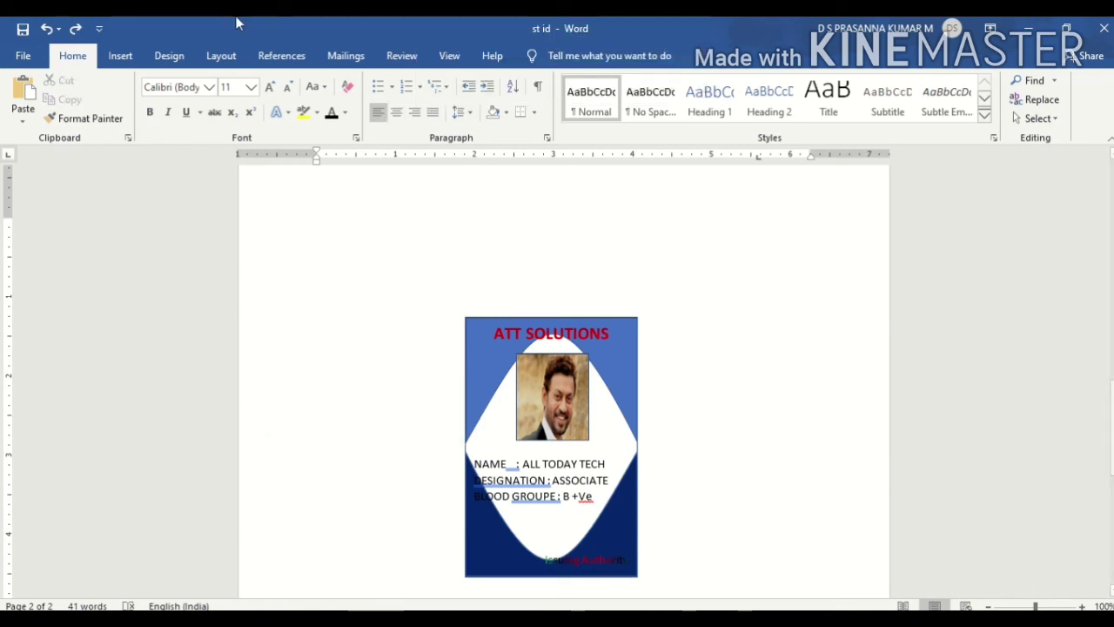